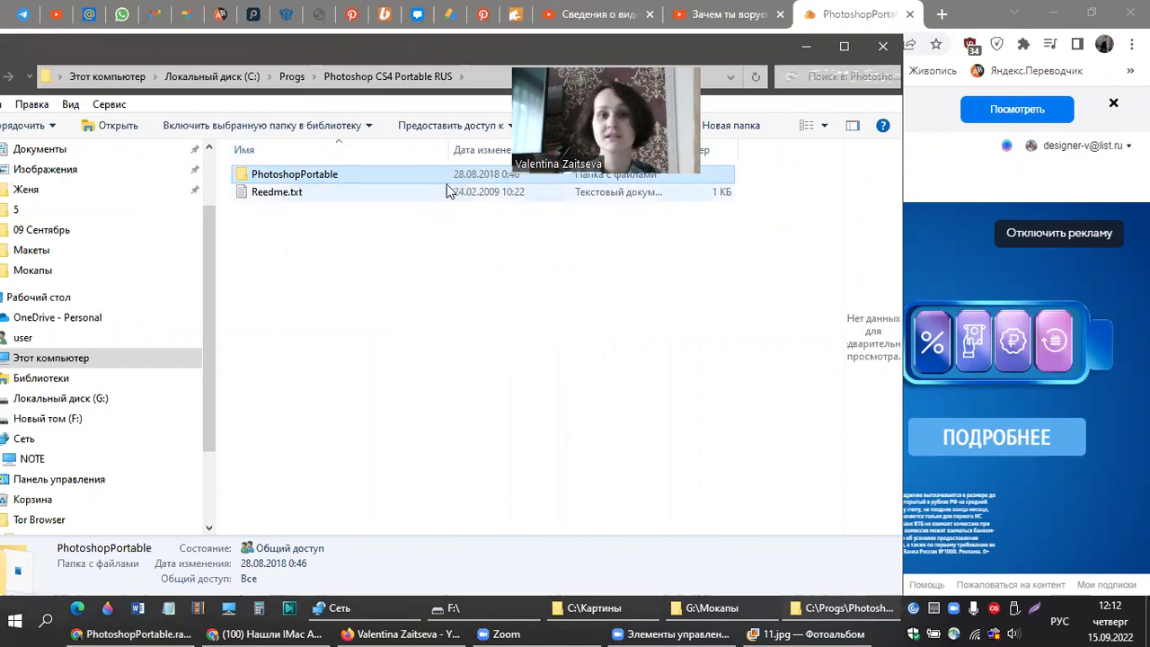
- Minimize the open Explorer and browser windows and launch Photoshop CS4 from the PhotoshopPortable.exe desktop shortcut
click(809, 47)
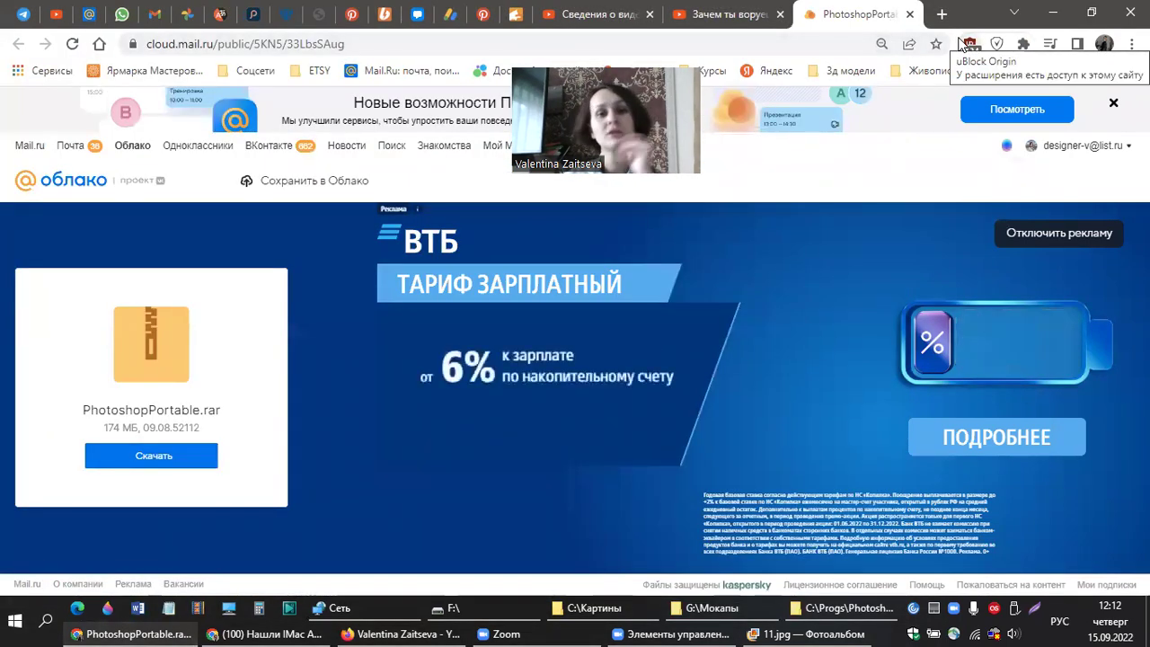
click(1054, 20)
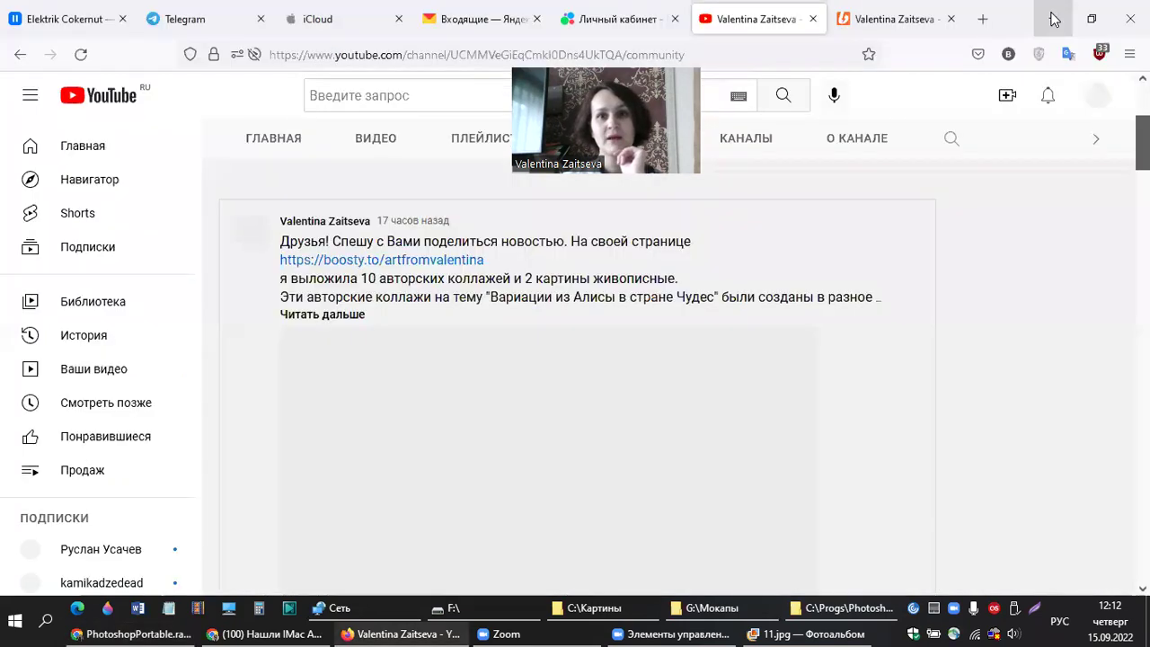
click(1054, 19)
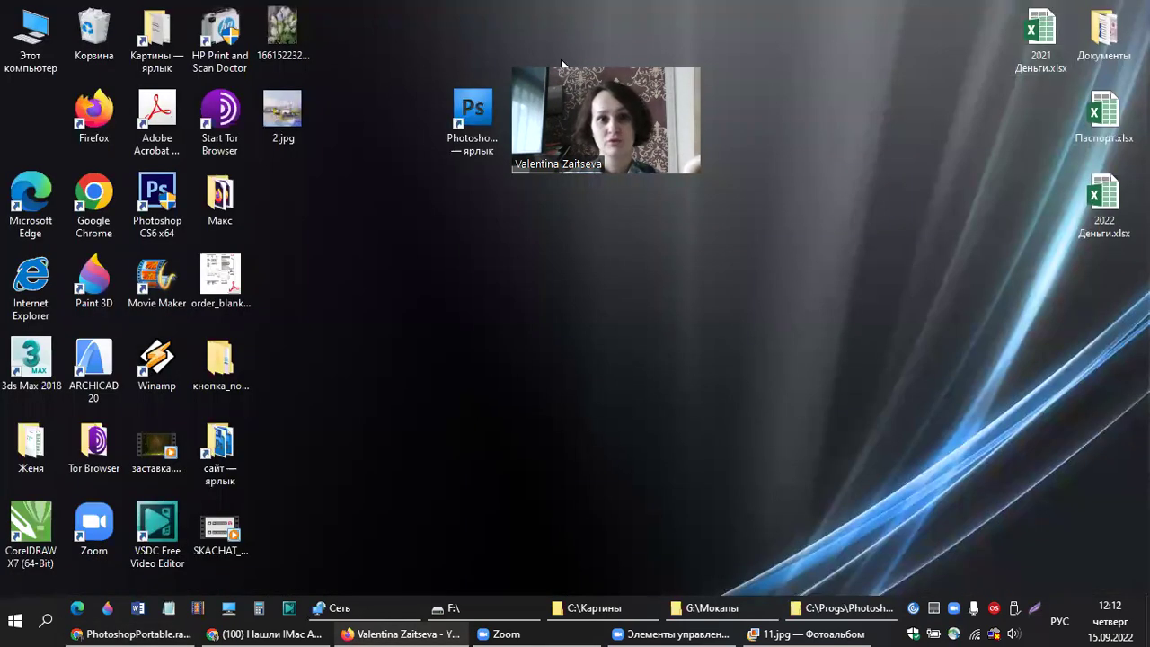
click(489, 116)
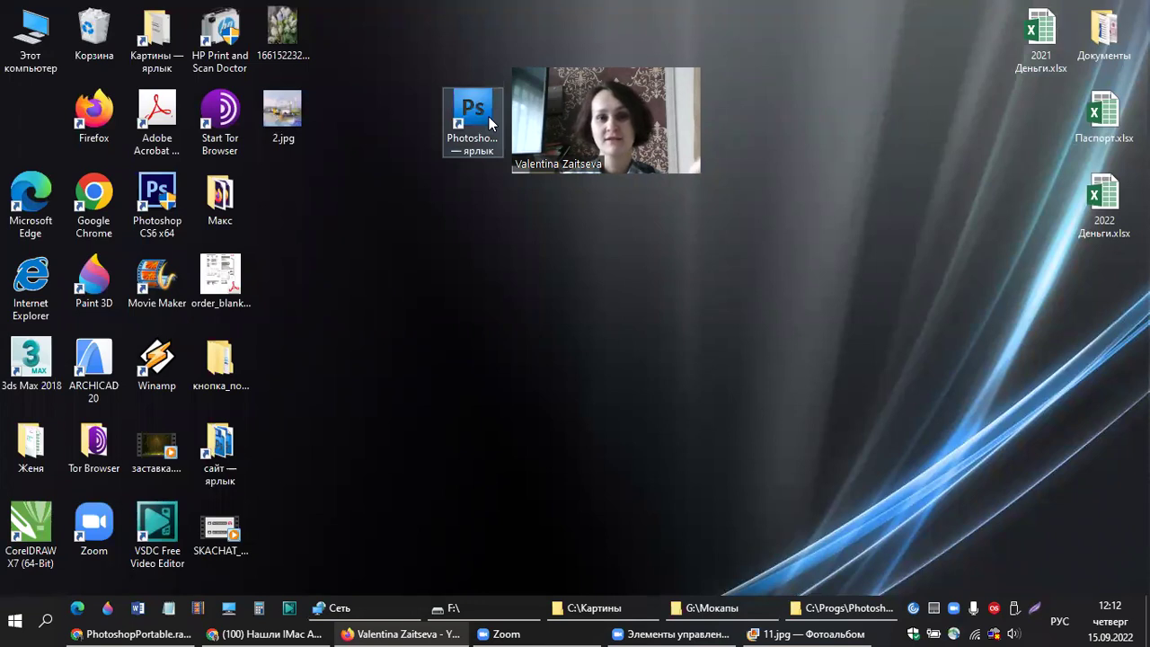
double_click(489, 117)
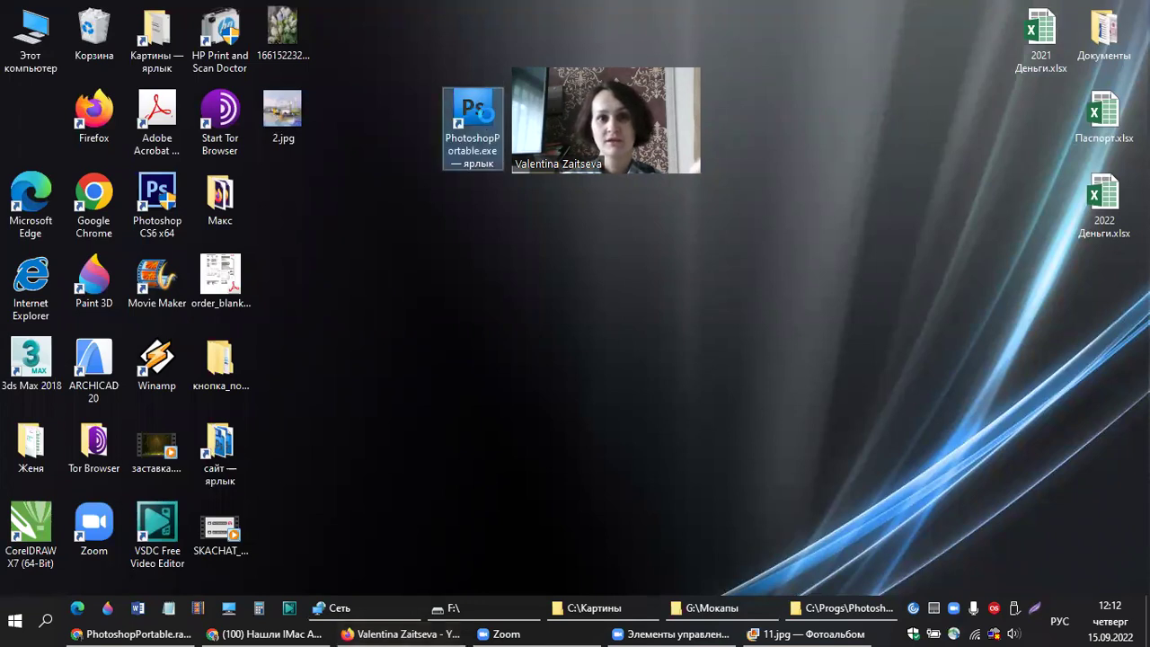
right_click(488, 116)
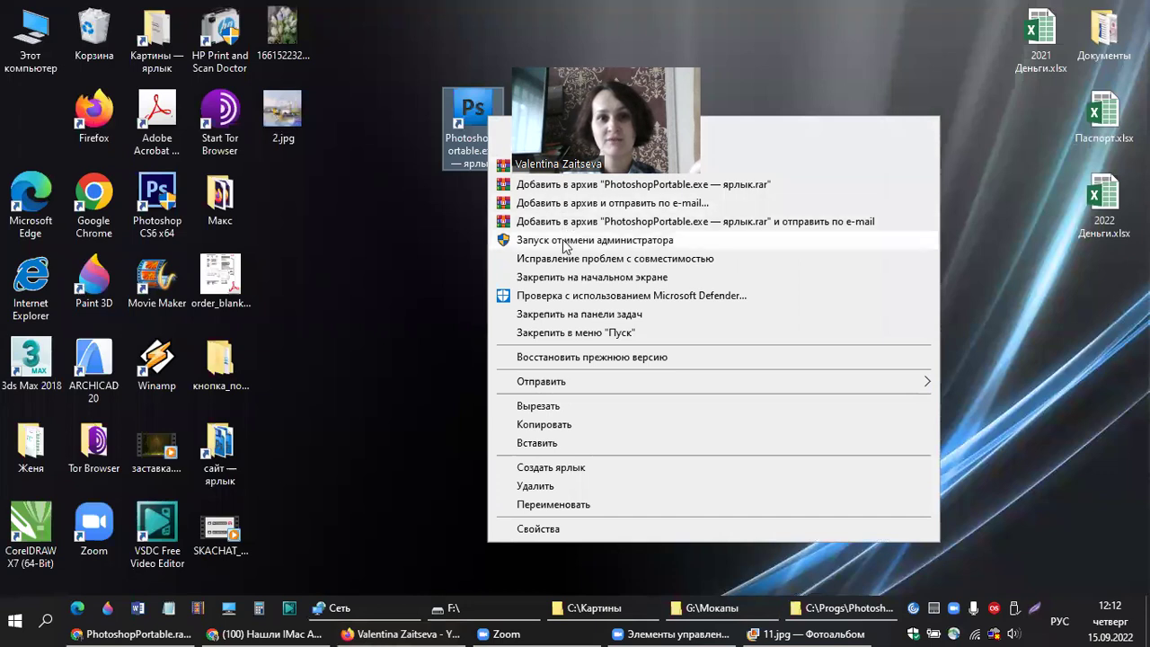
click(479, 106)
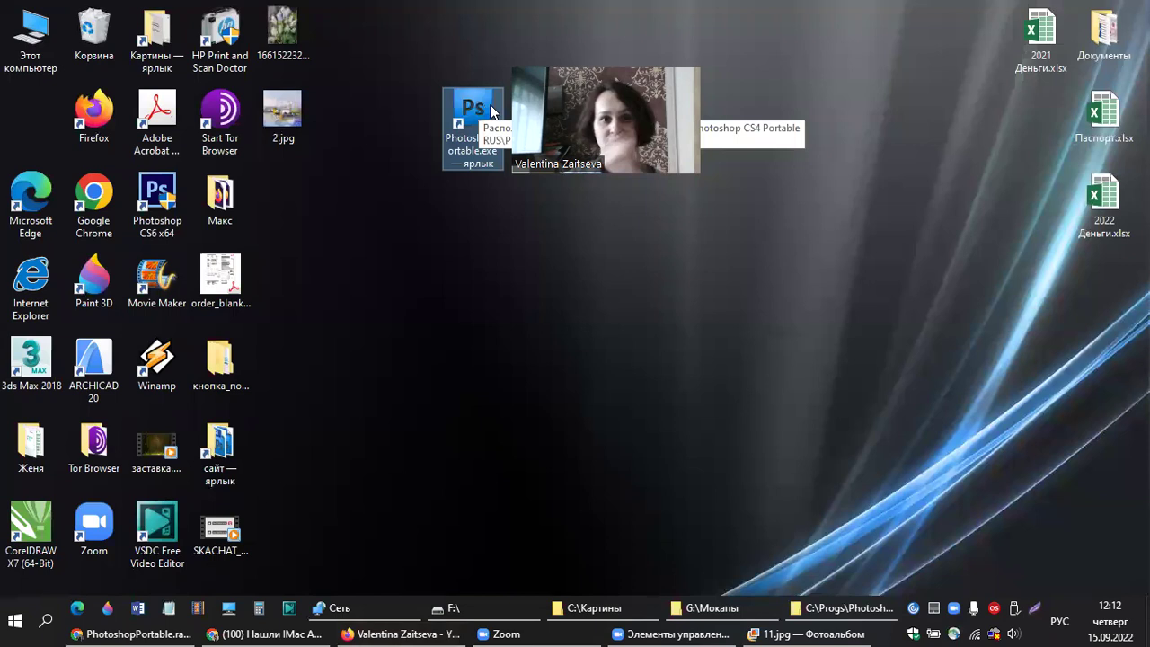
click(909, 163)
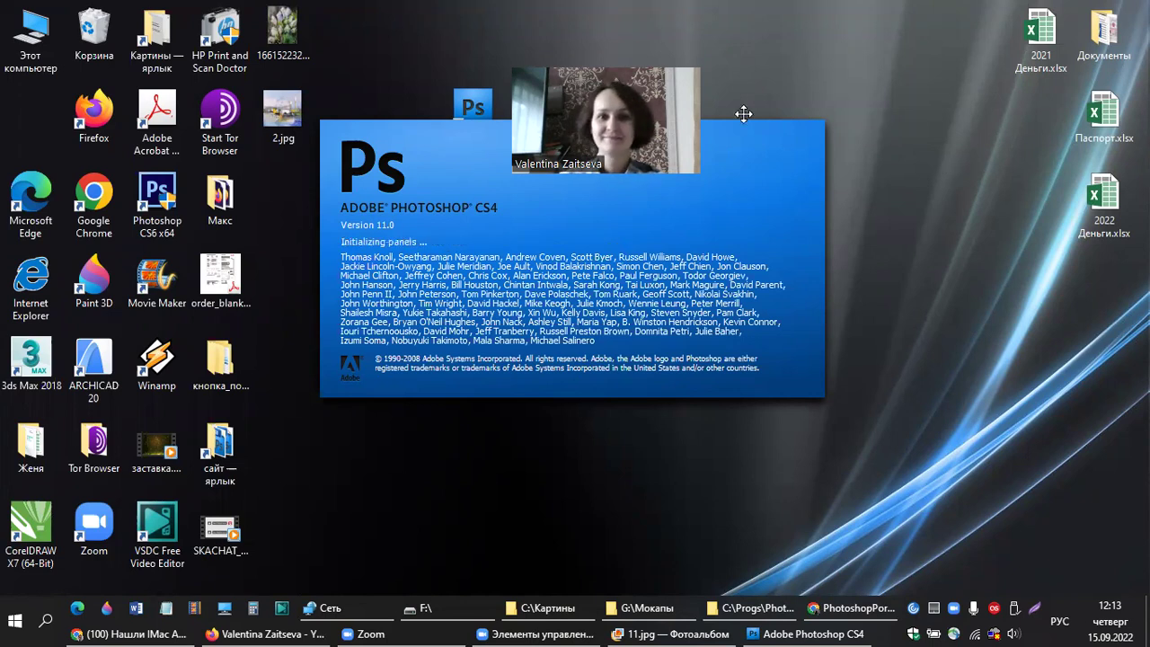
drag(743, 113, 939, 90)
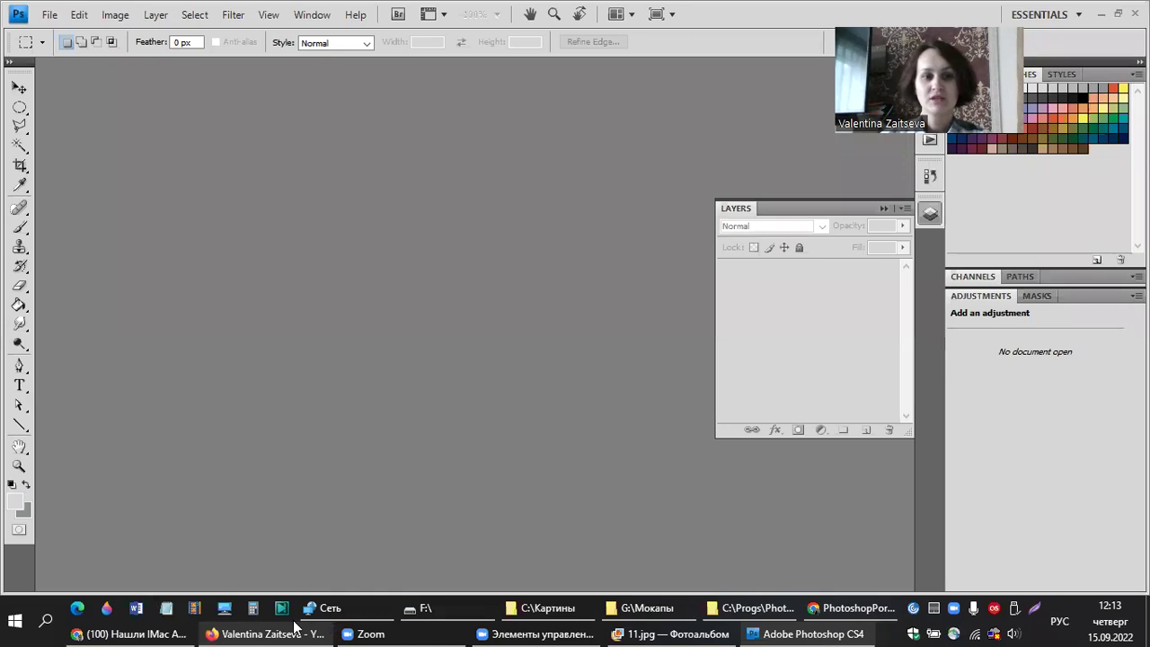
- Switch to Firefox, look through the artist's Boosty page for the post "Мокапы для Ваших картин", and return to Photoshop
click(303, 629)
scroll(284, 279, up, 2)
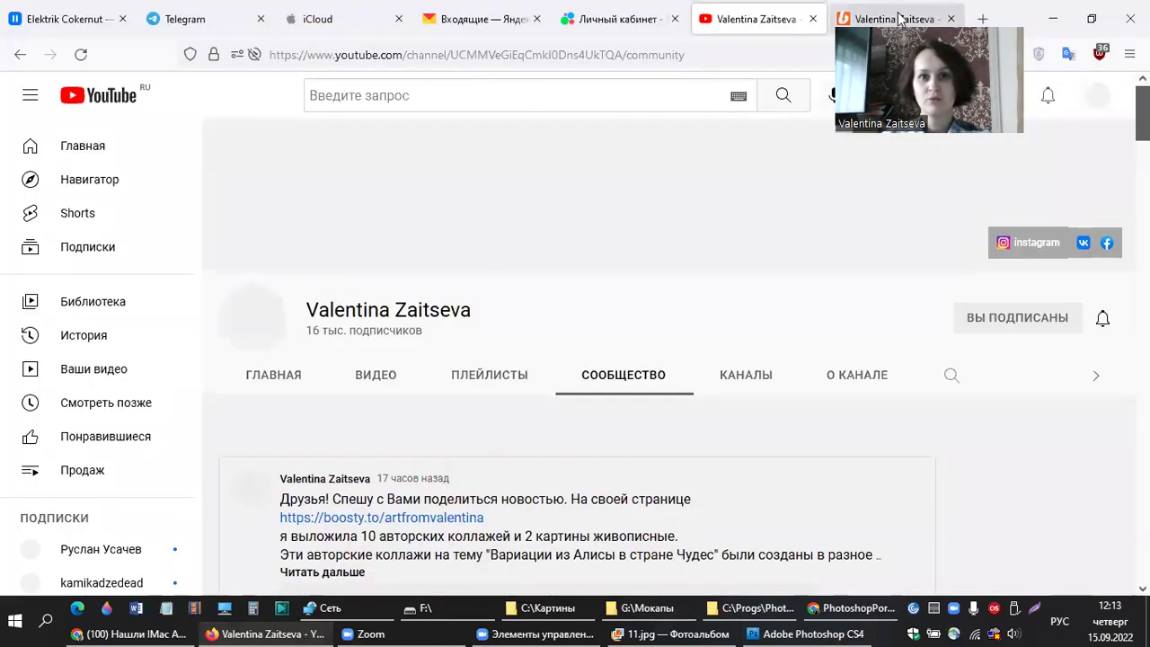
click(840, 18)
scroll(480, 416, up, 10)
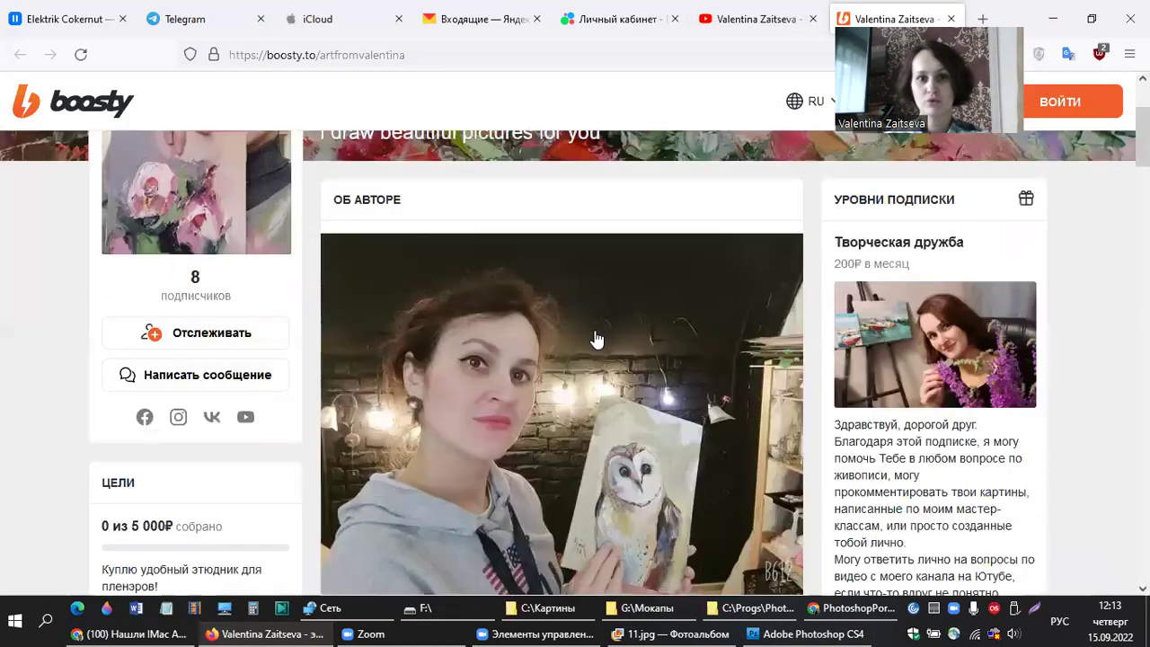
scroll(464, 332, up, 2)
scroll(540, 404, down, 4)
scroll(575, 415, down, 4)
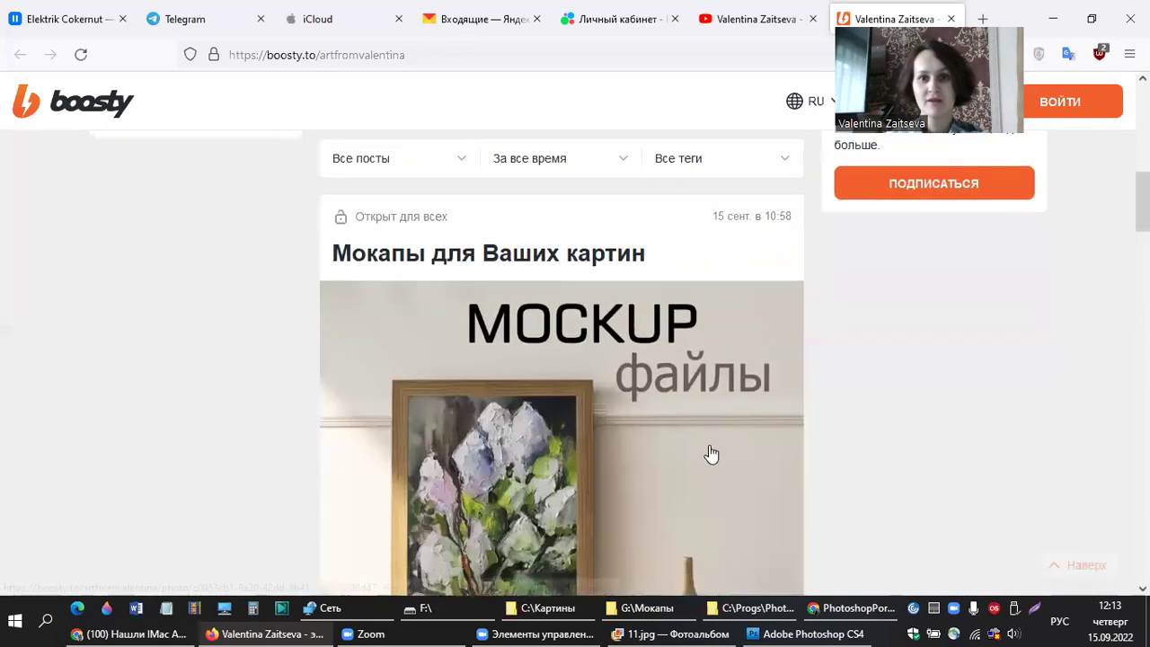
key(alt+Tab)
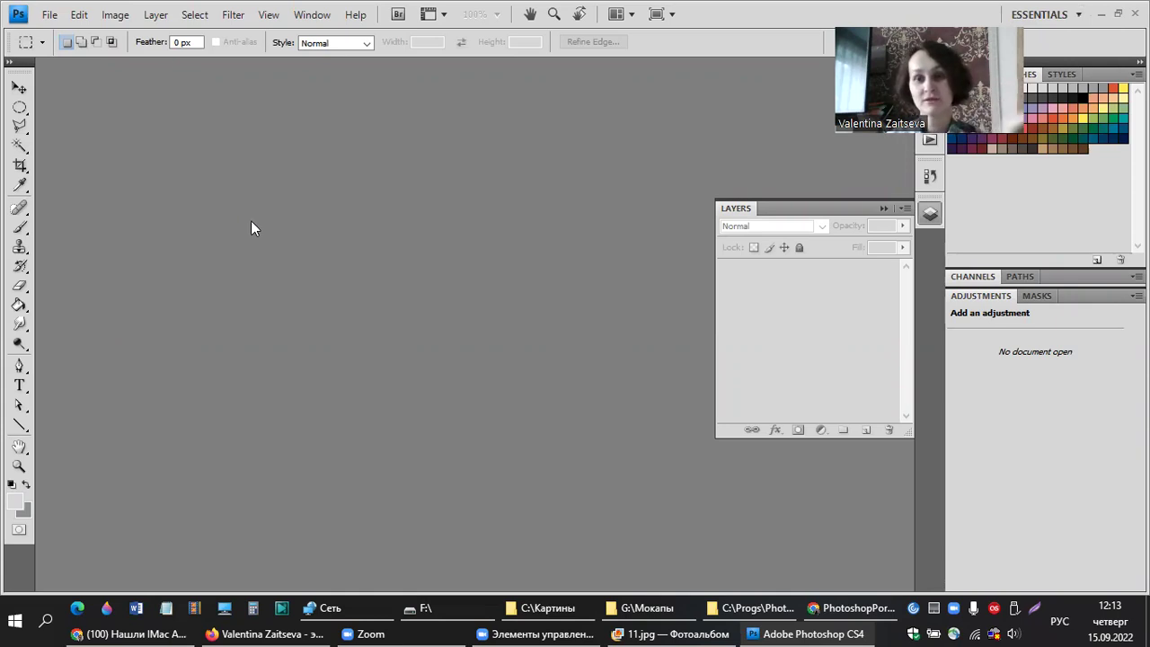
- Open the flower painting photo 1661522325088.jpg from the desktop in Photoshop
click(43, 16)
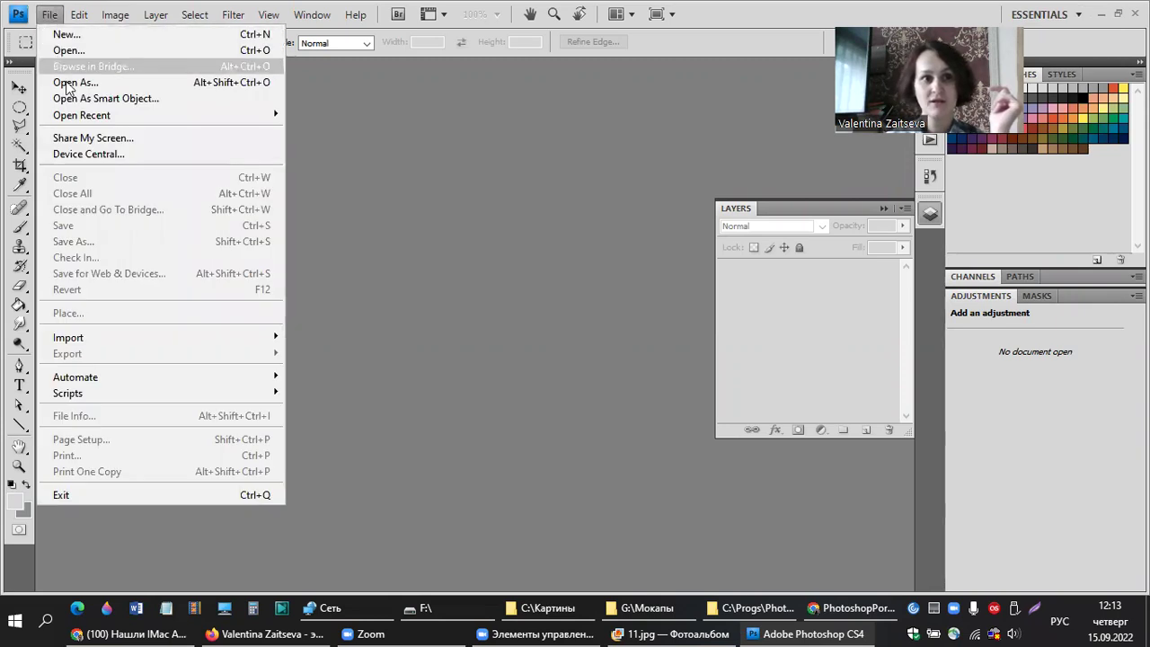
click(60, 51)
click(150, 167)
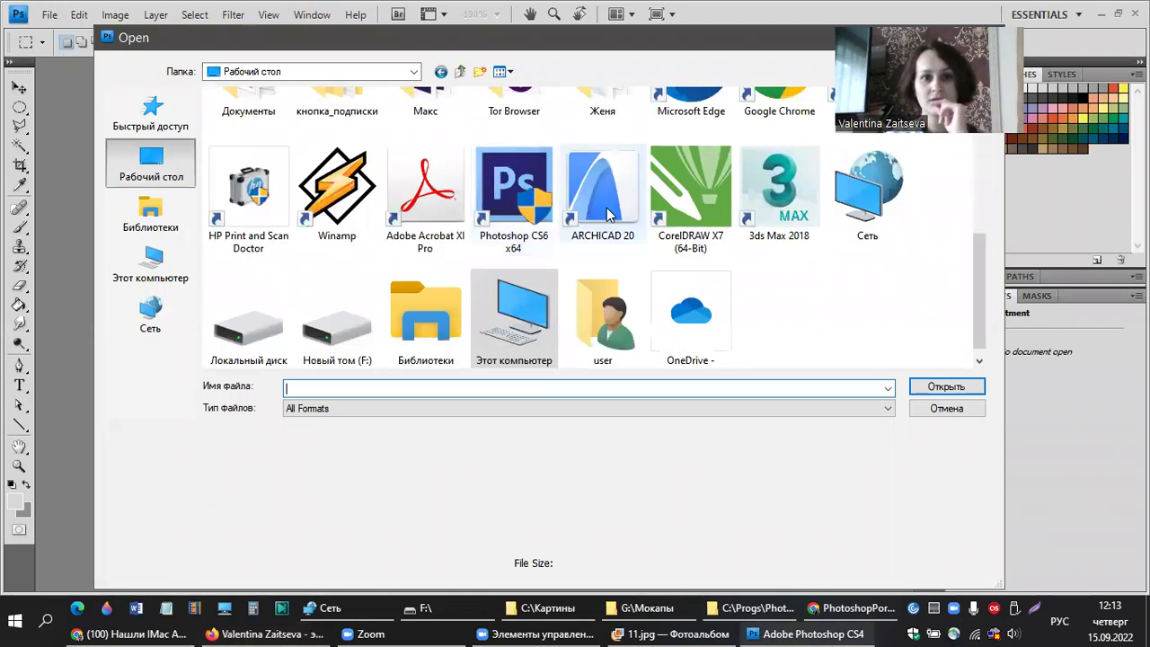
scroll(584, 224, up, 3)
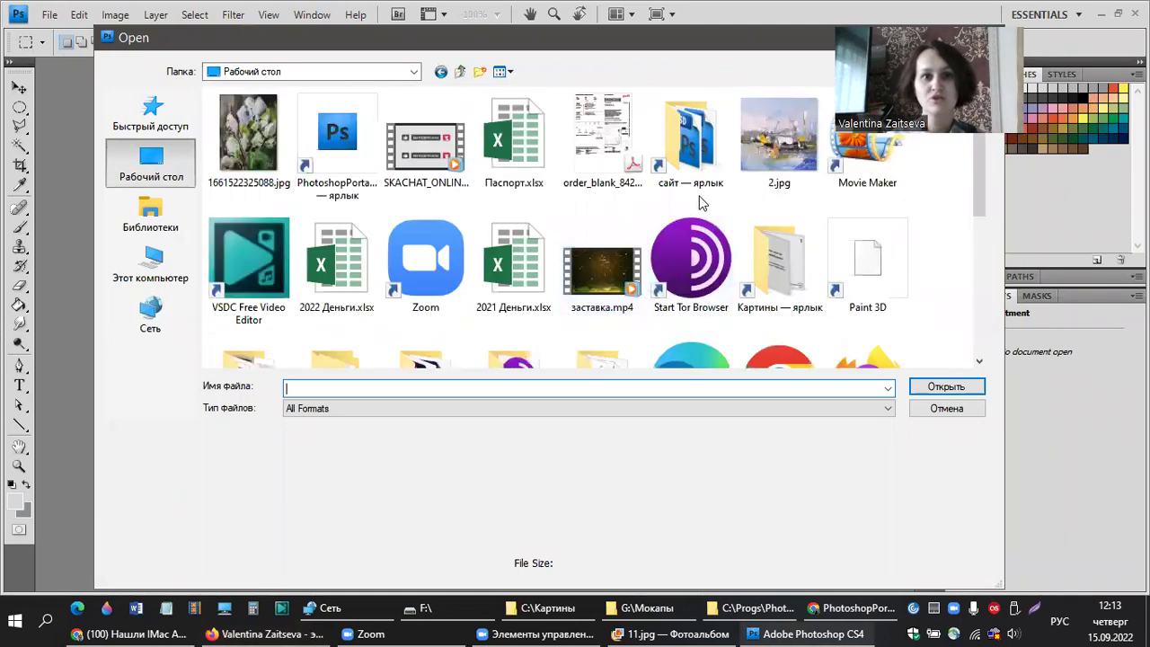
click(232, 160)
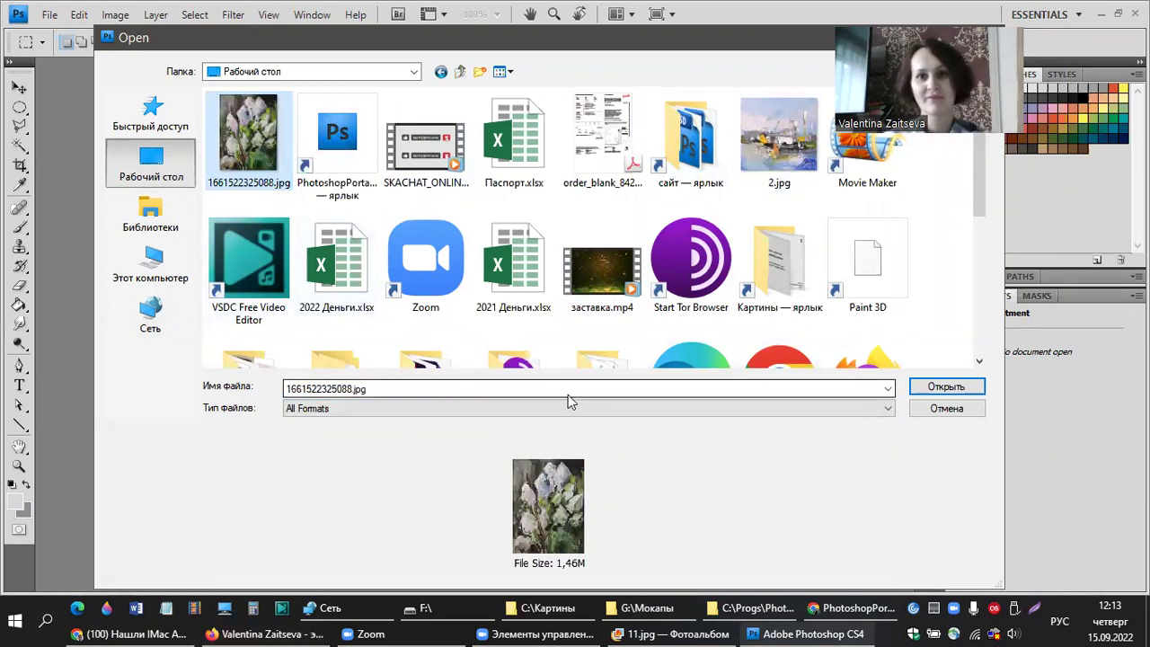
click(976, 388)
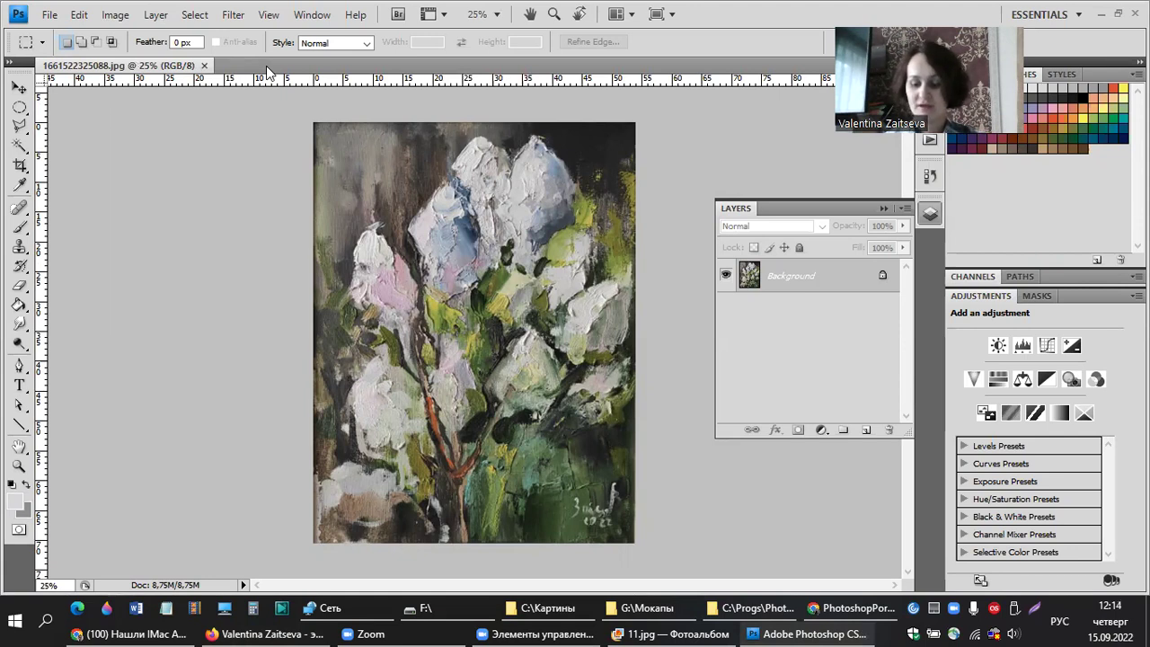
- Start opening another file and browse to the Мокапы folder on drive G:
click(46, 16)
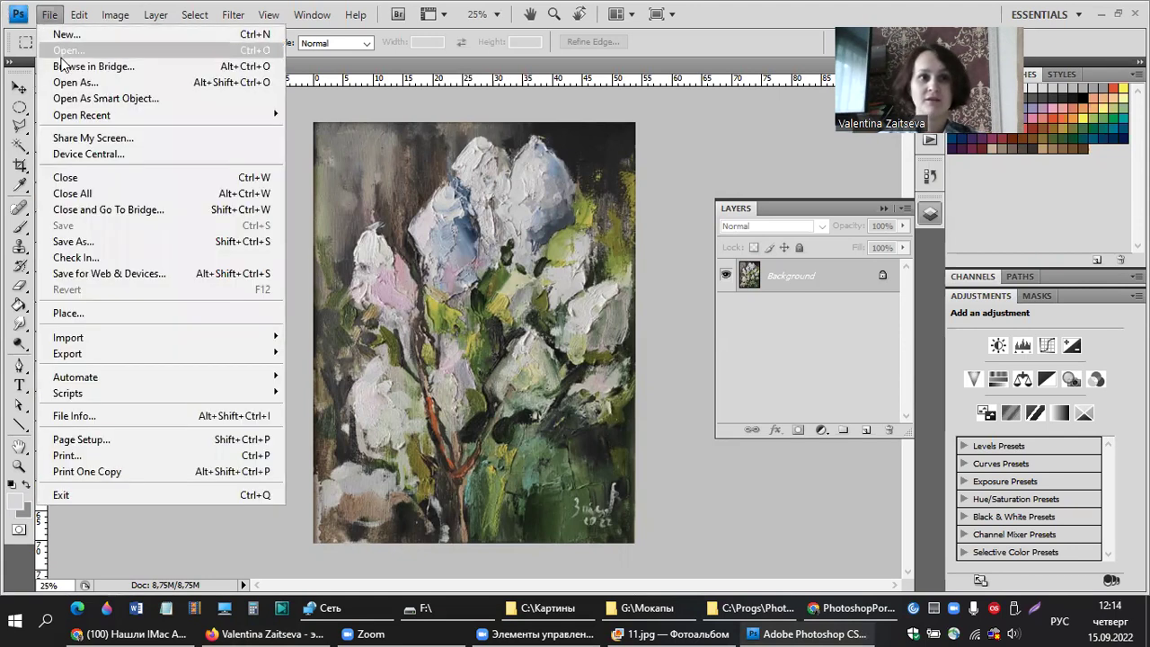
click(54, 47)
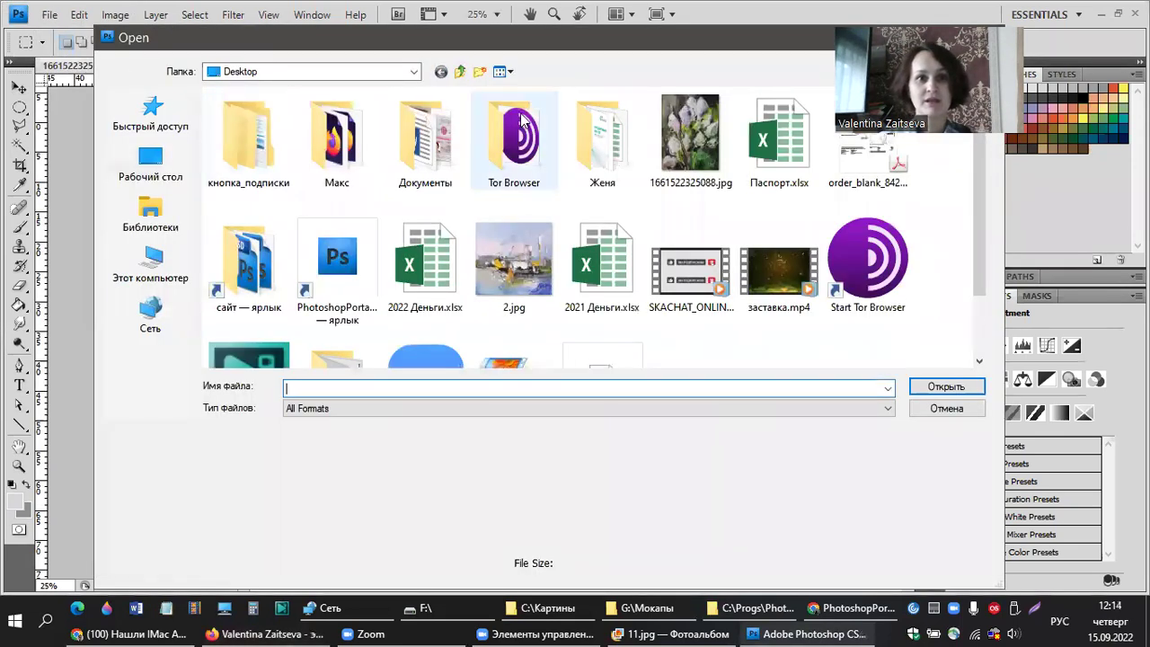
click(162, 270)
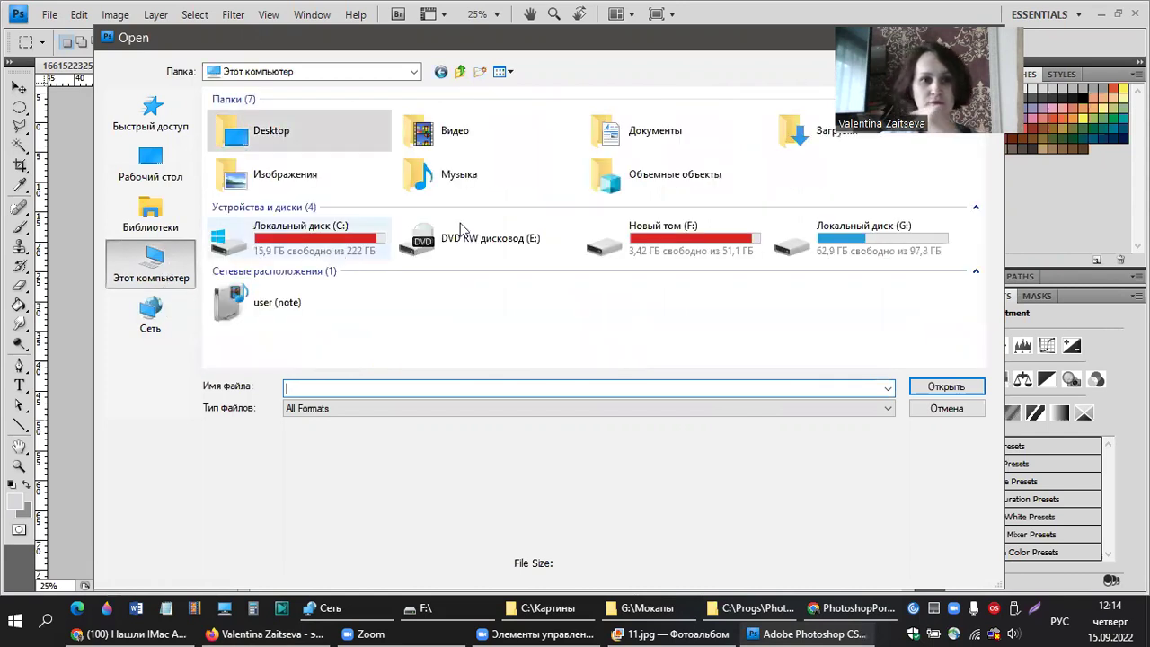
double_click(706, 245)
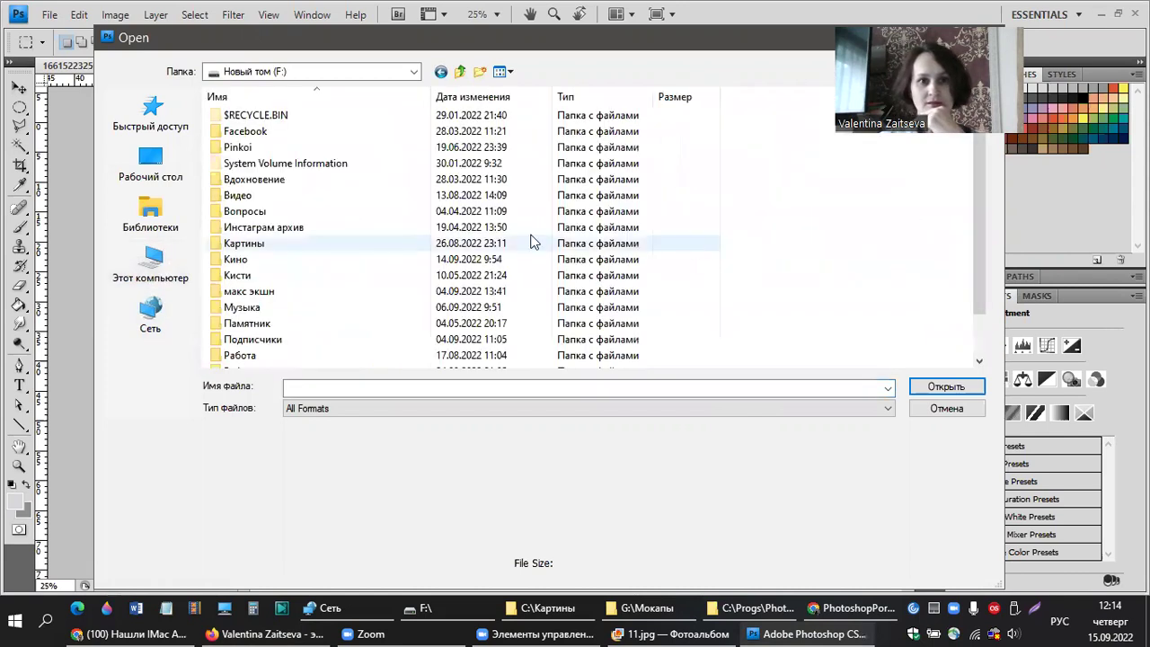
click(461, 72)
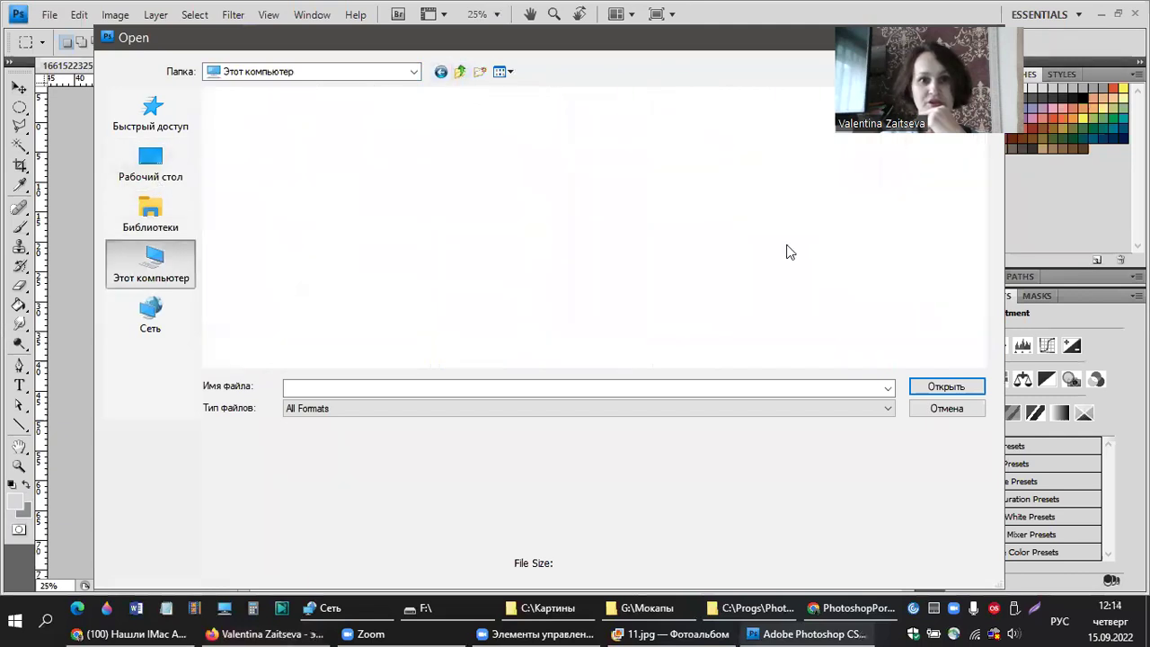
double_click(871, 244)
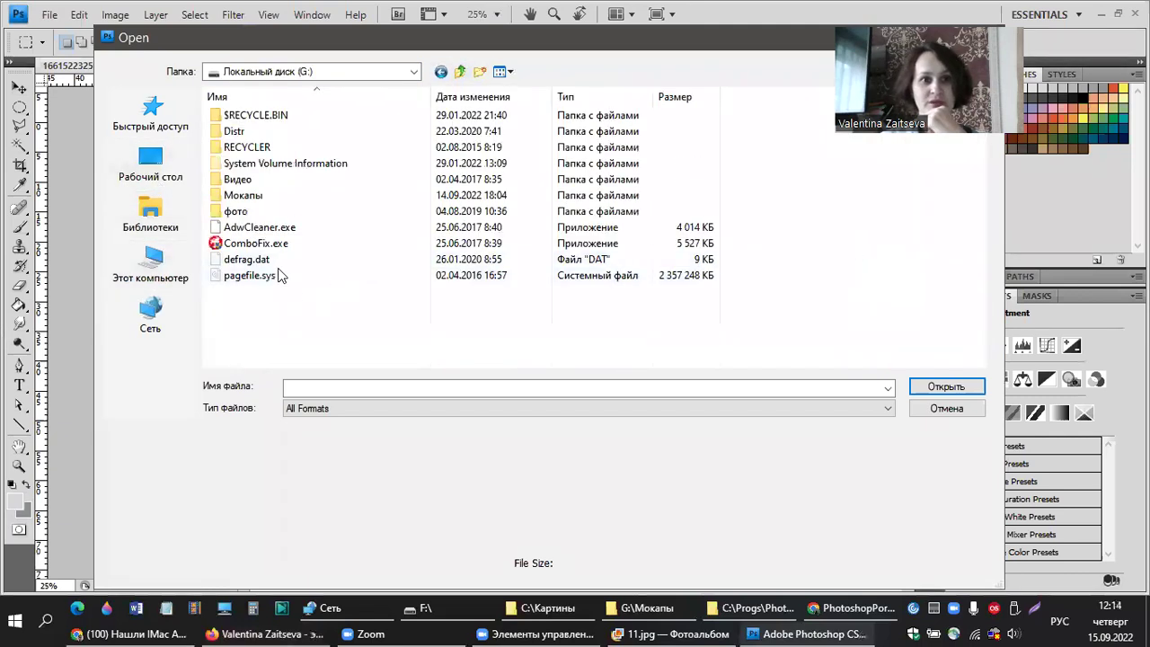
double_click(254, 195)
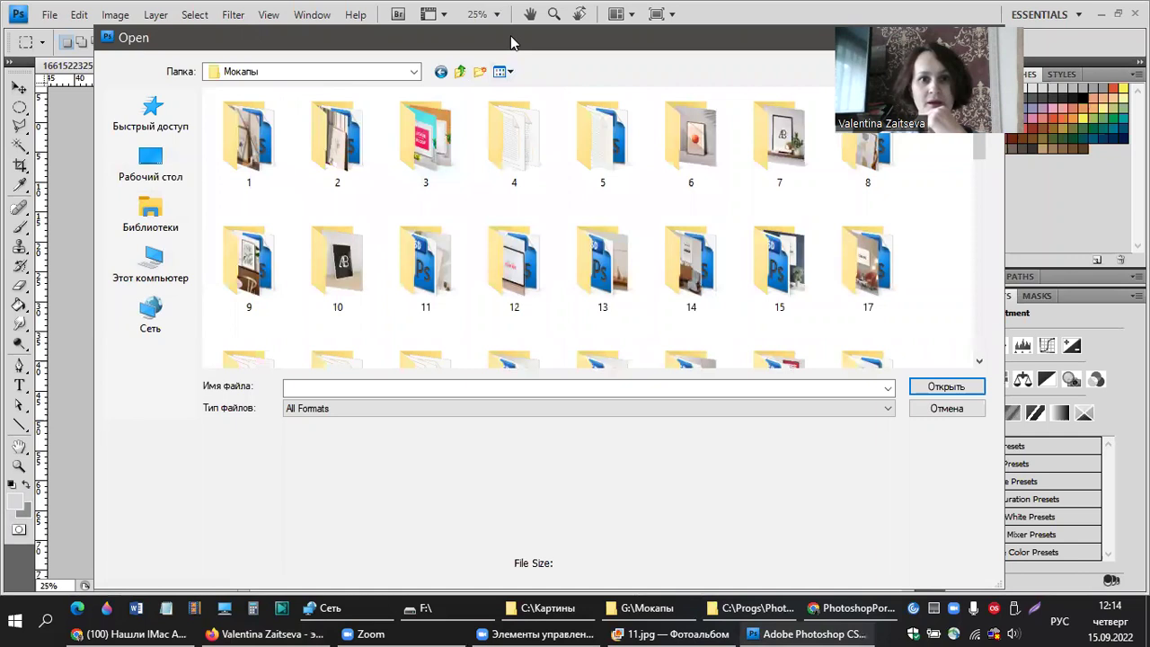
drag(512, 42, 475, 35)
scroll(475, 143, down, 3)
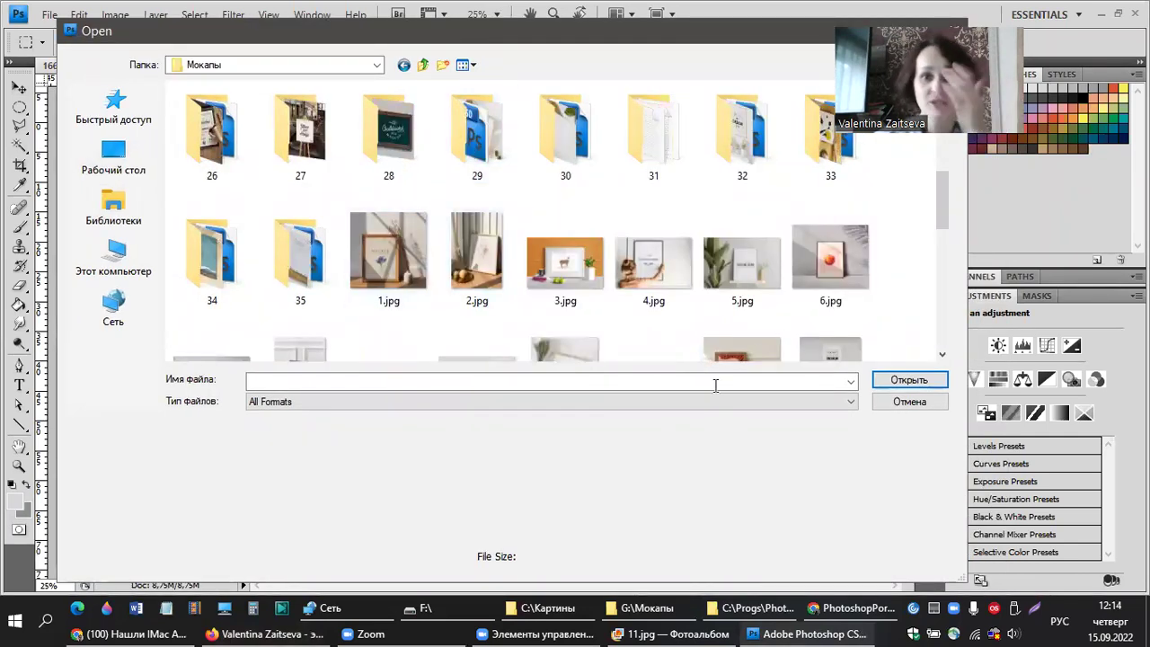
- Switch to the Мокапы folder in File Explorer and examine mockup previews, including 17.jpg, 19.jpg, 7.jpg and 8.jpg, to choose a suitable frame
key(alt+Tab)
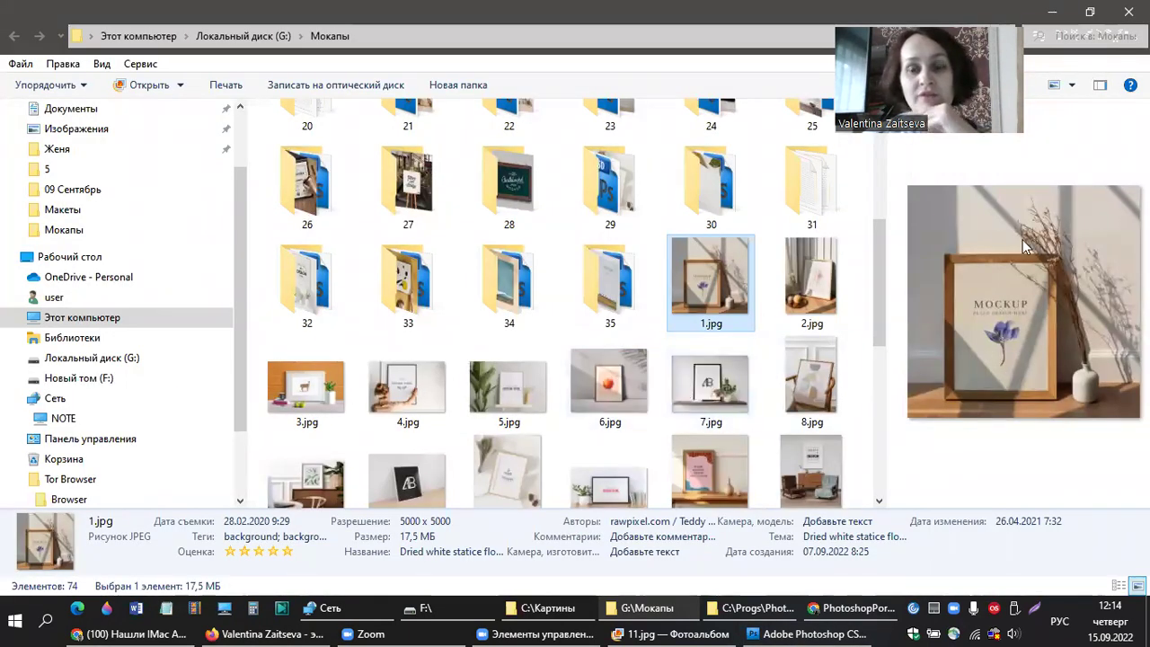
scroll(535, 359, down, 2)
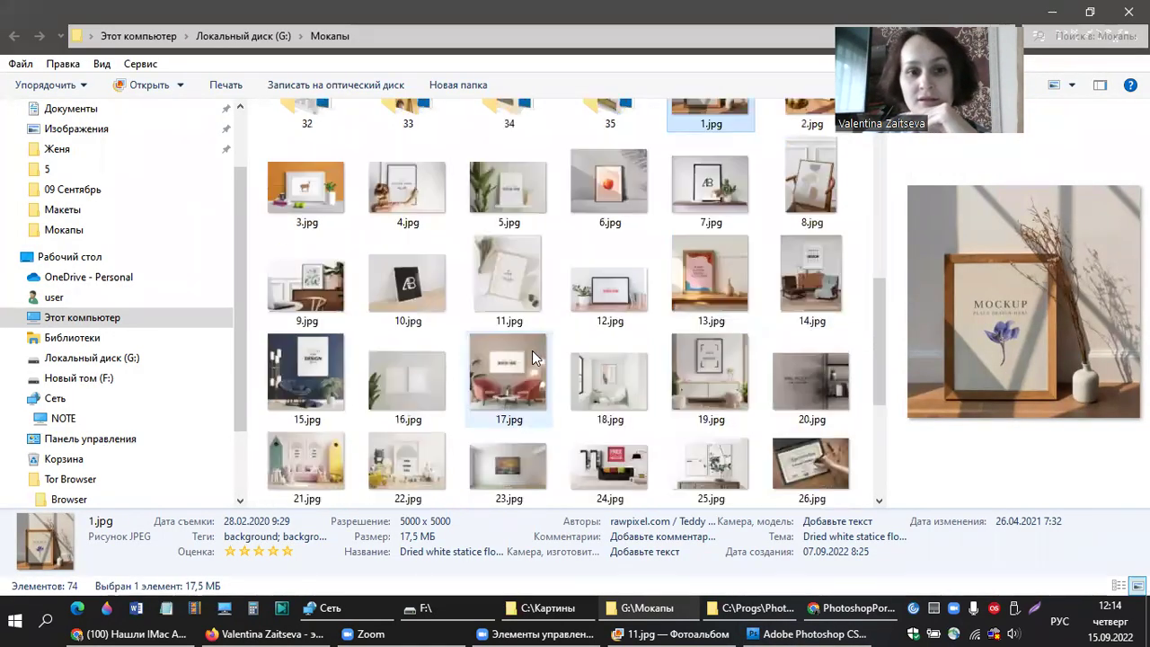
click(483, 412)
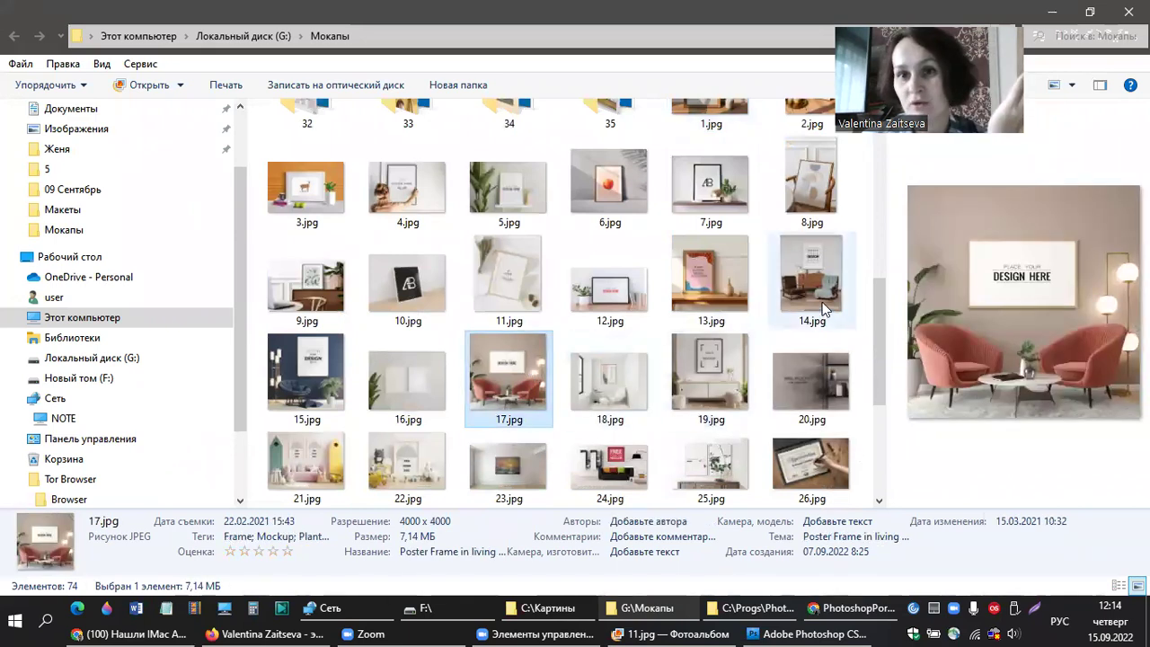
click(693, 374)
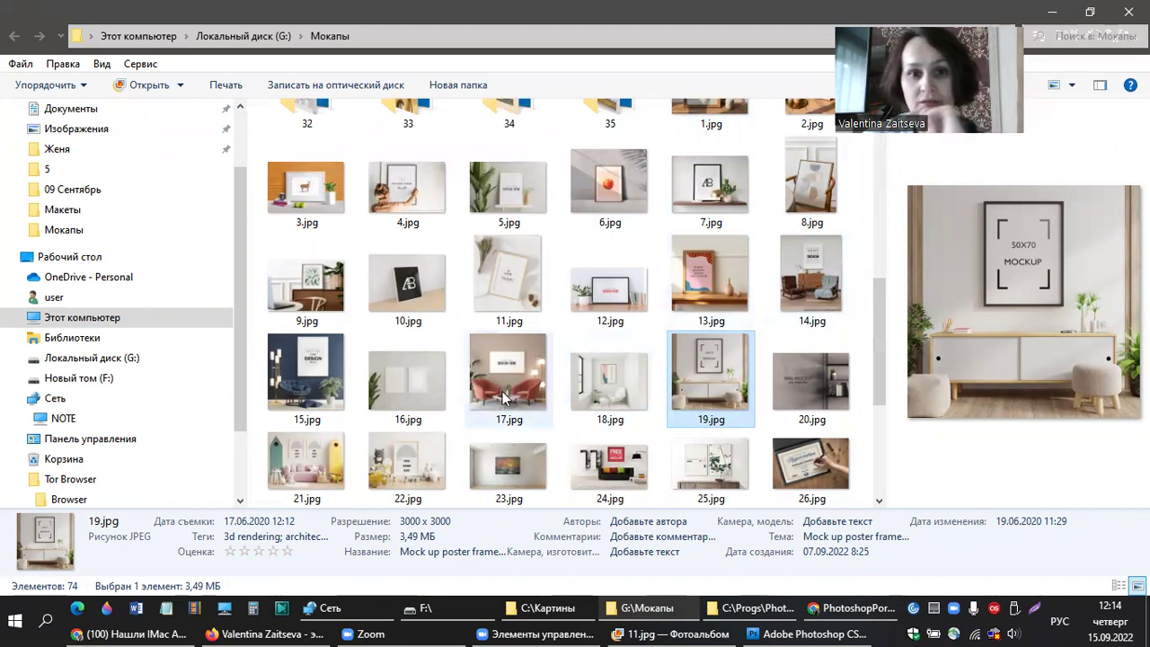
scroll(500, 405, down, 3)
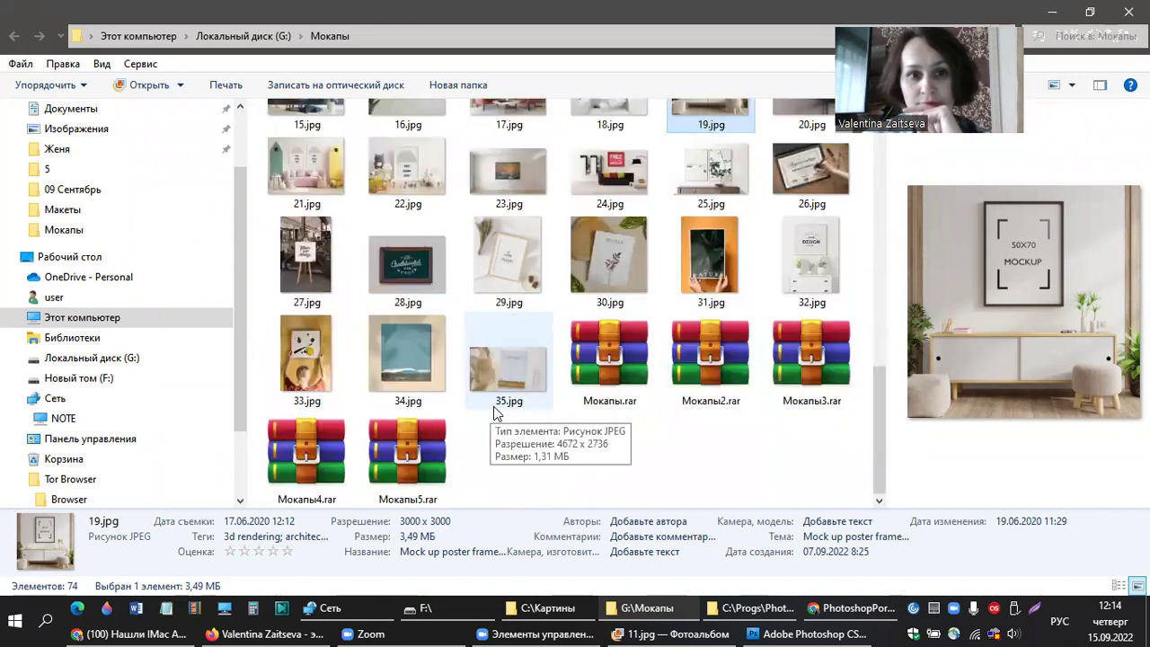
scroll(493, 412, up, 3)
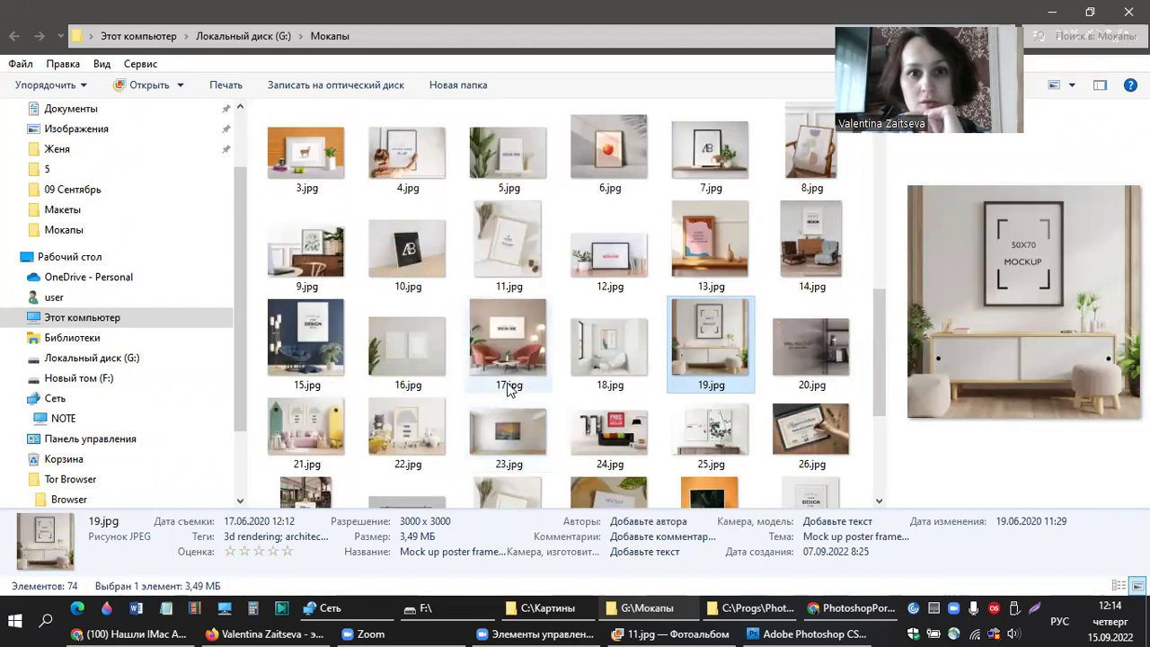
click(705, 183)
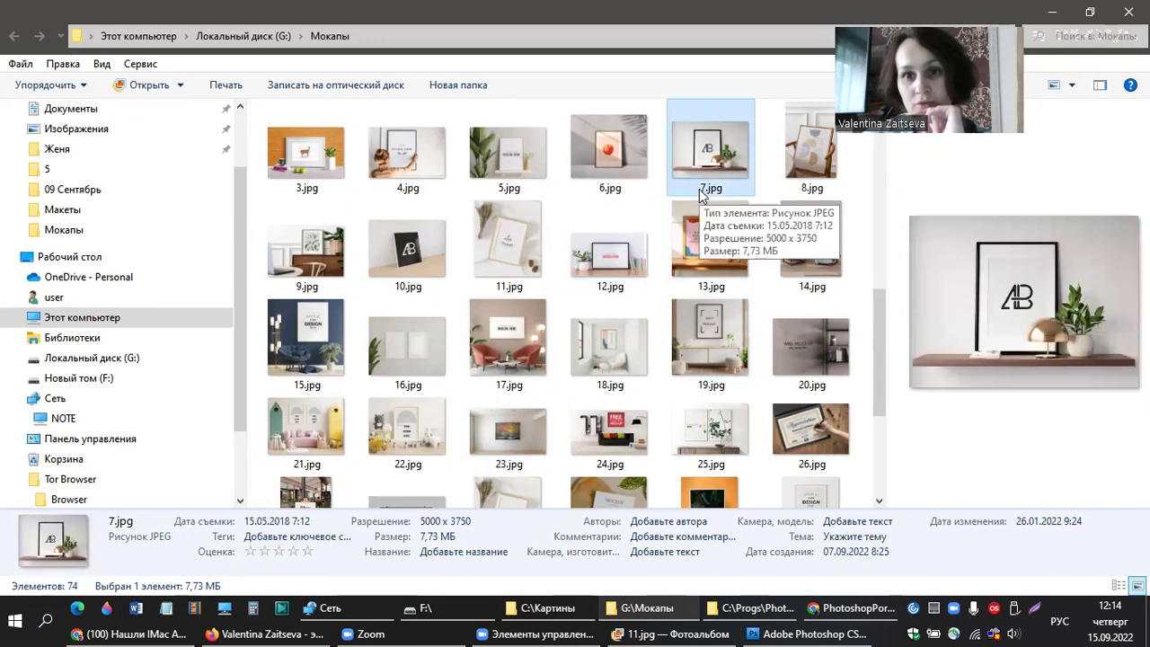
click(811, 166)
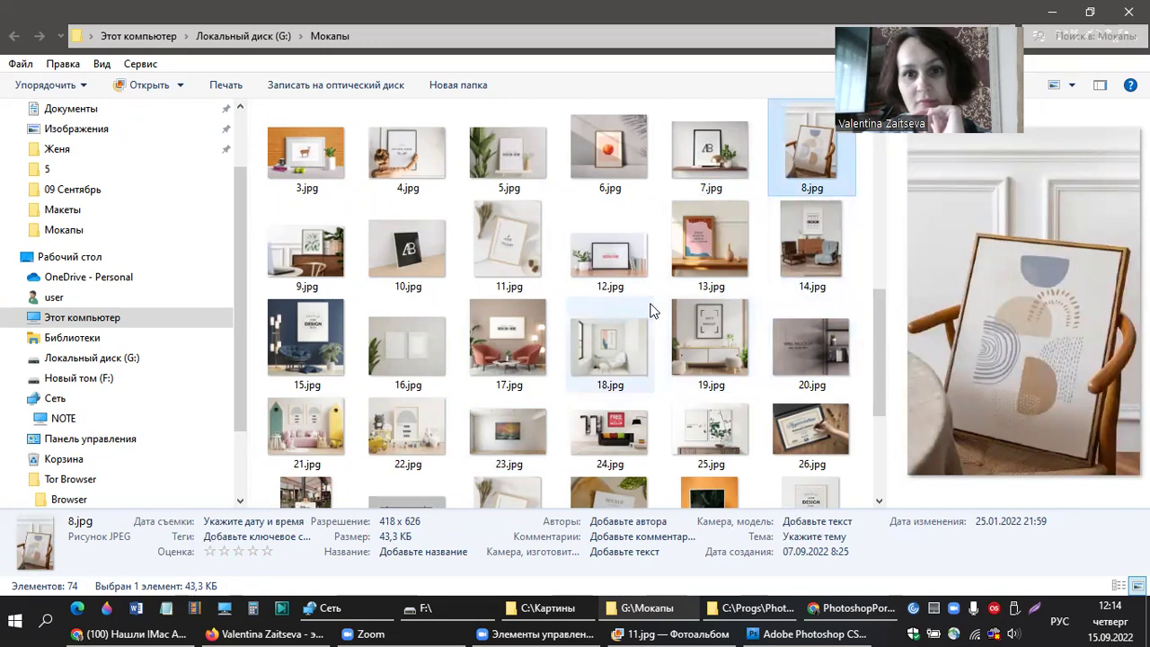
scroll(513, 282, up, 10)
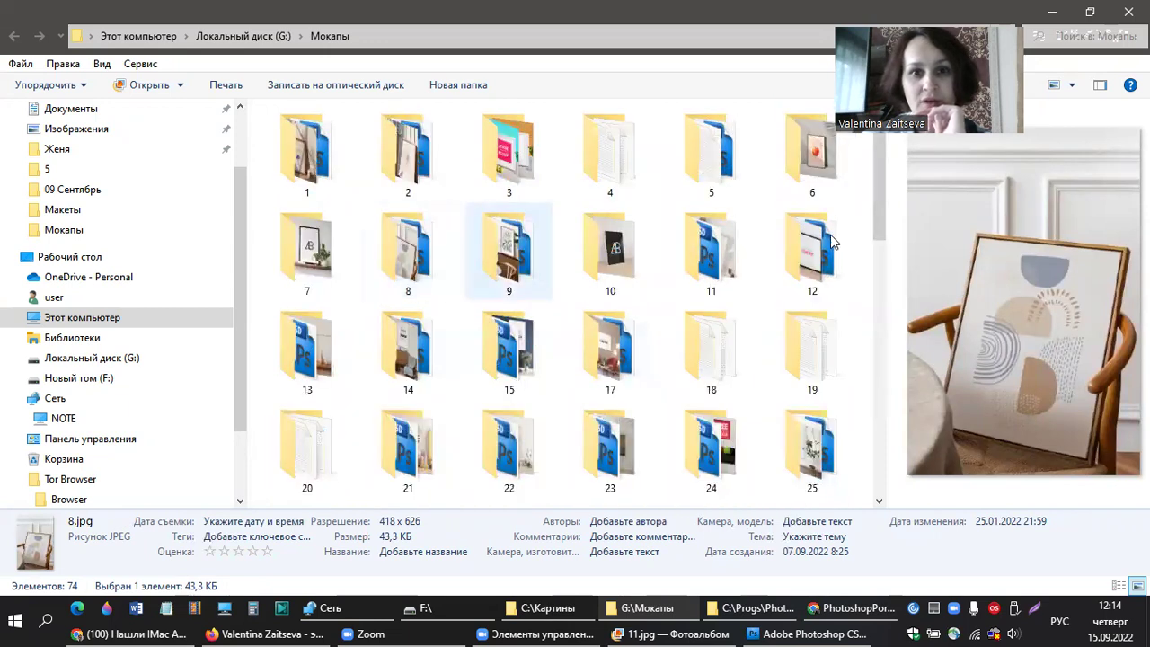
- Look inside folder 8 of Мокапы in File Explorer for its mockup PSD file
click(432, 258)
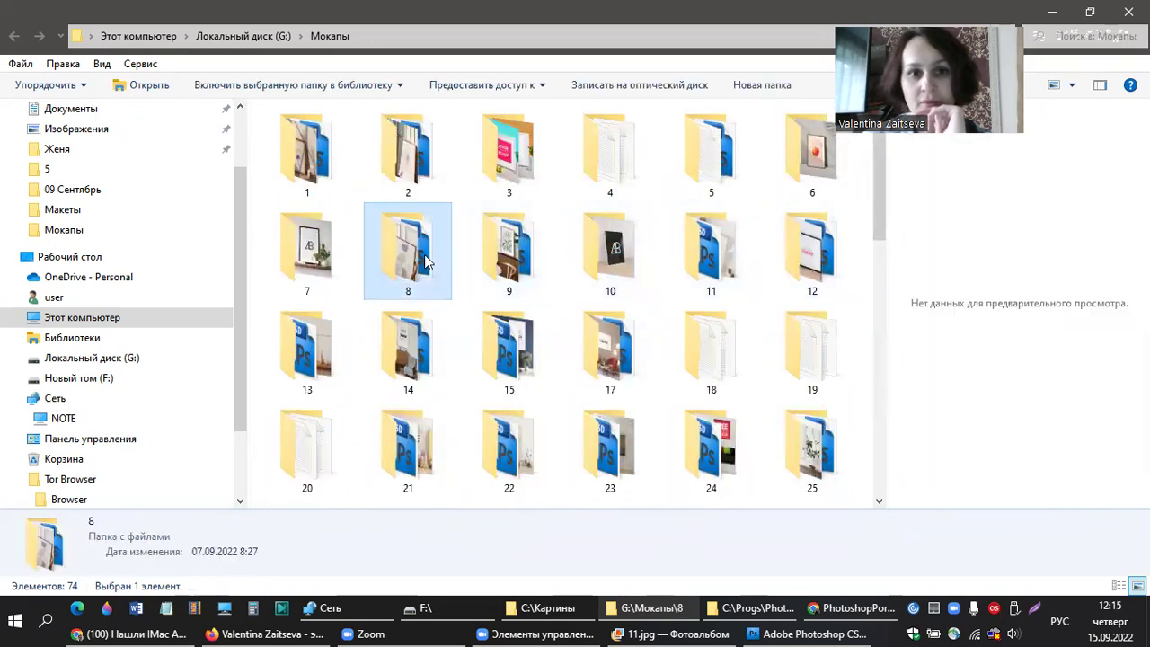
double_click(431, 258)
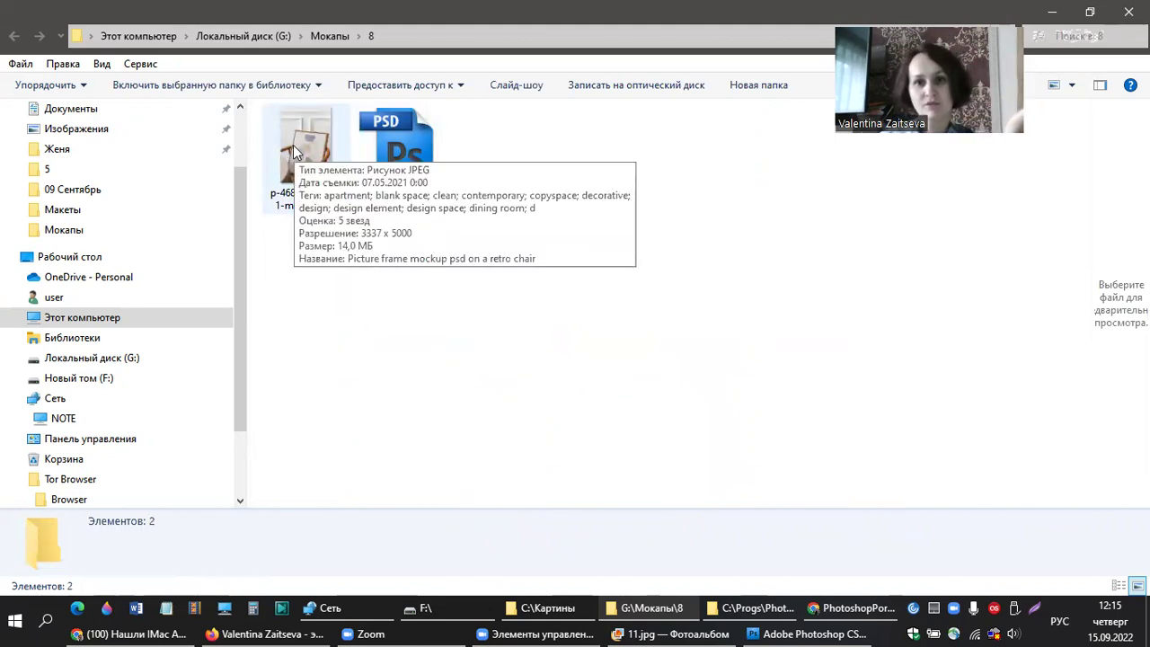
click(412, 150)
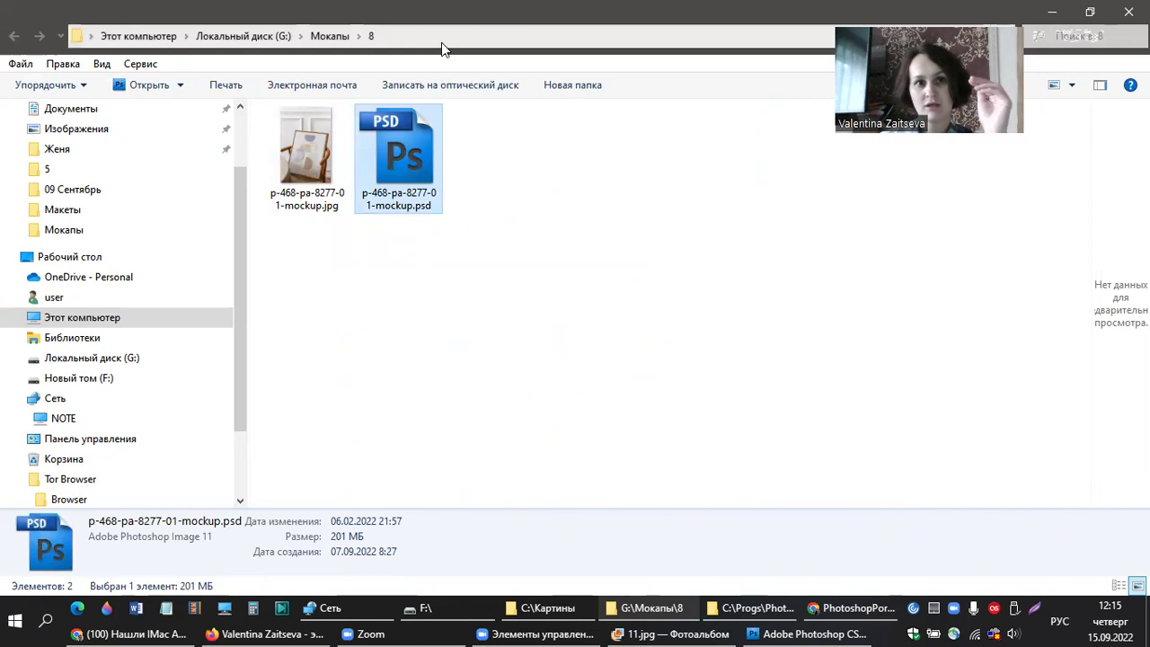
- Return to Photoshop and open p-468-pa-8277-01-mockup.psd from folder 8 of Мокапы
double_click(445, 14)
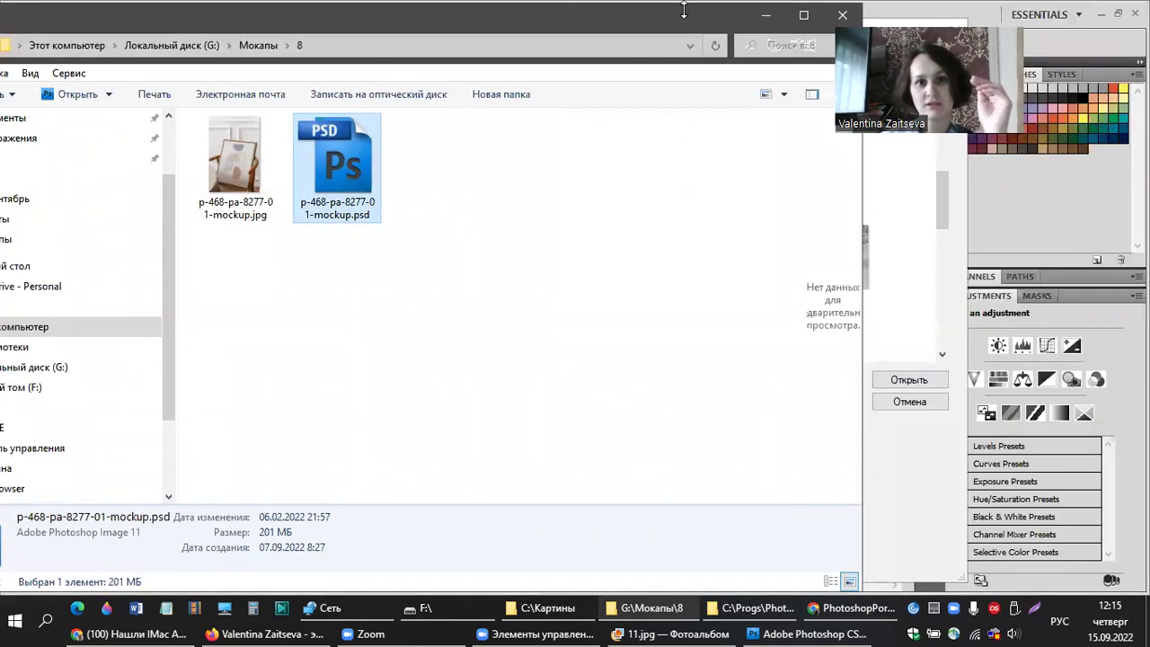
click(858, 9)
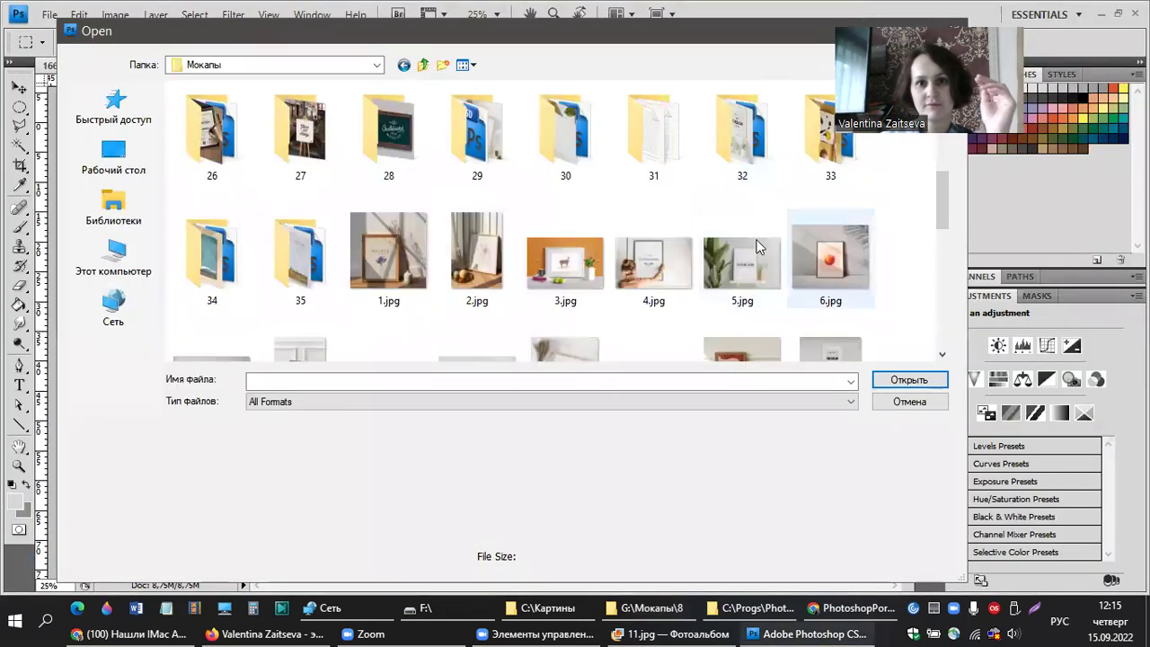
double_click(817, 147)
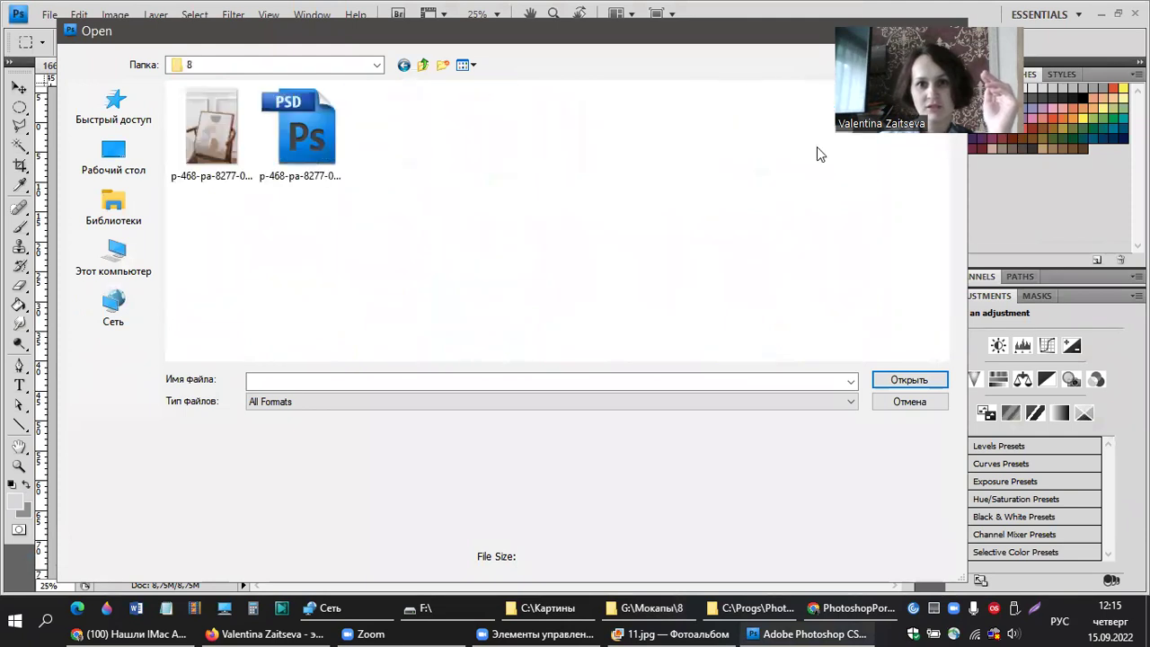
double_click(302, 155)
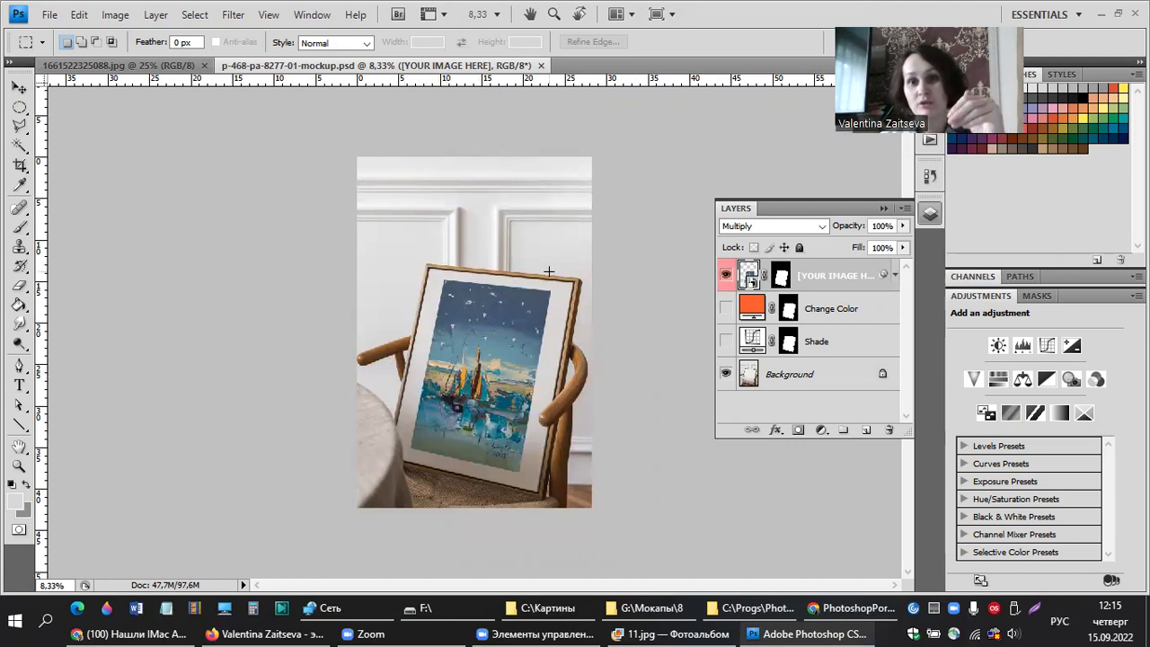
- Compare the flower painting photo with the chair frame mockup by alternating between the two open documents
click(162, 67)
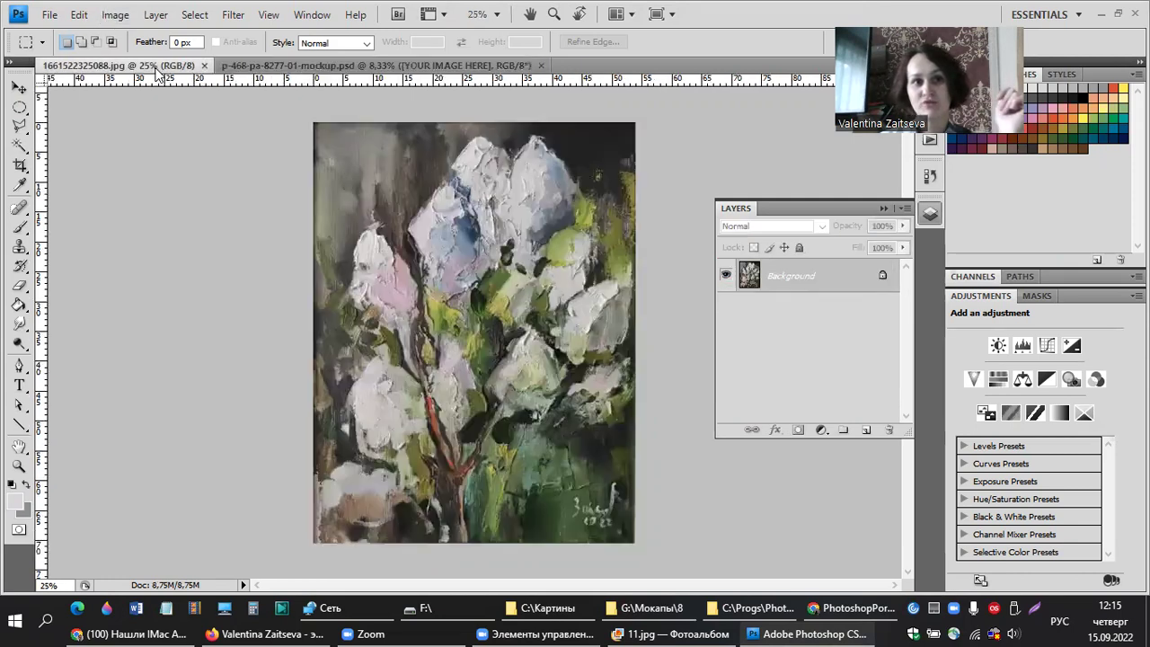
click(257, 66)
click(153, 68)
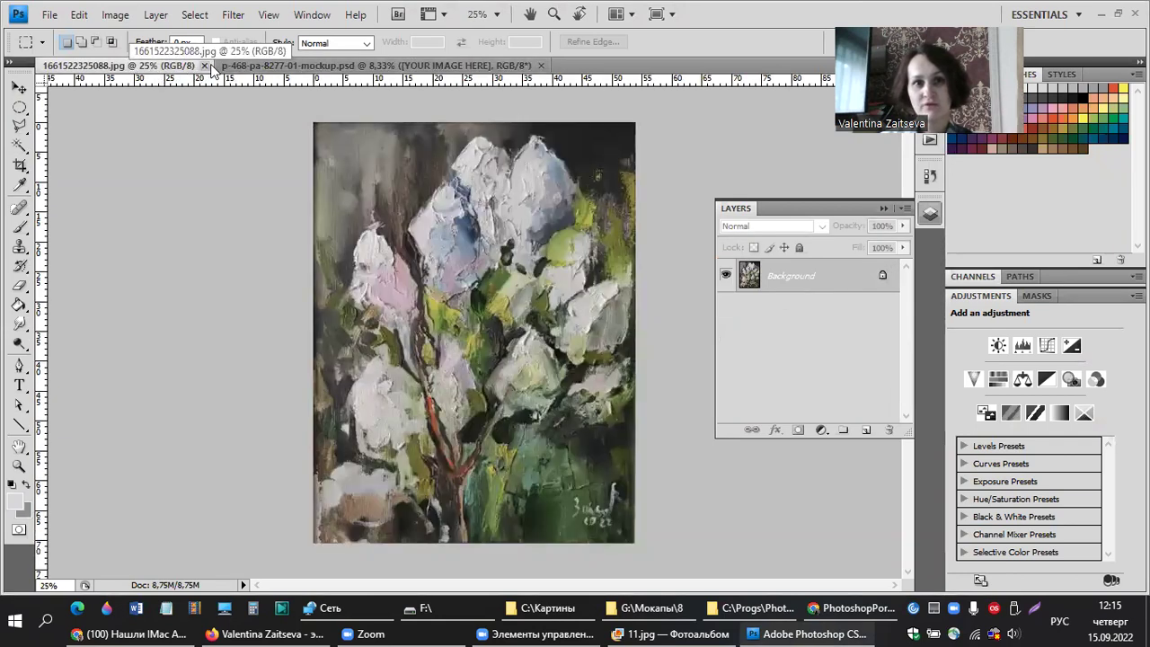
click(256, 66)
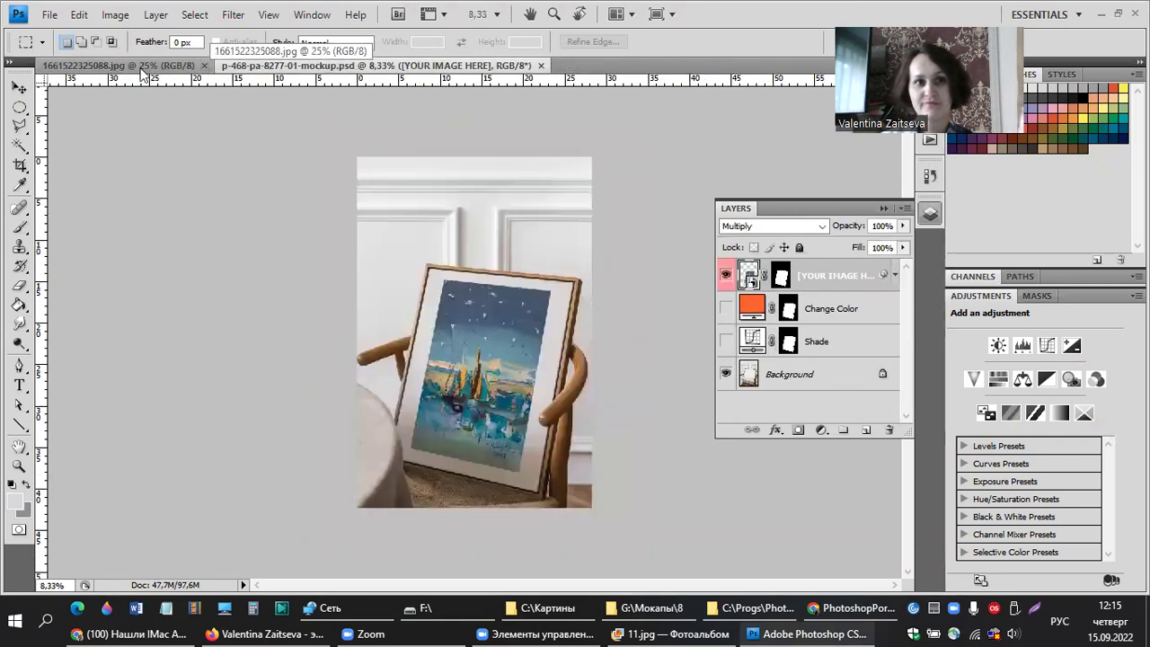
click(202, 70)
click(306, 68)
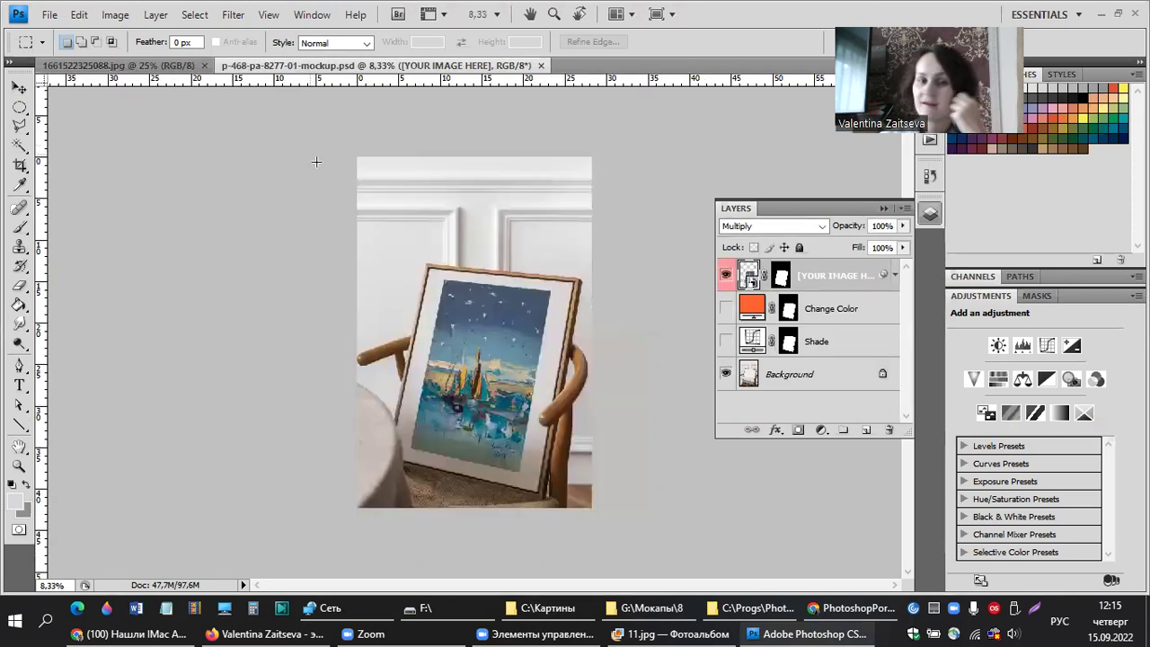
- Open the contents of the mockup's [YOUR IMAGE HERE] smart object for editing and compare them with the framed picture
click(894, 197)
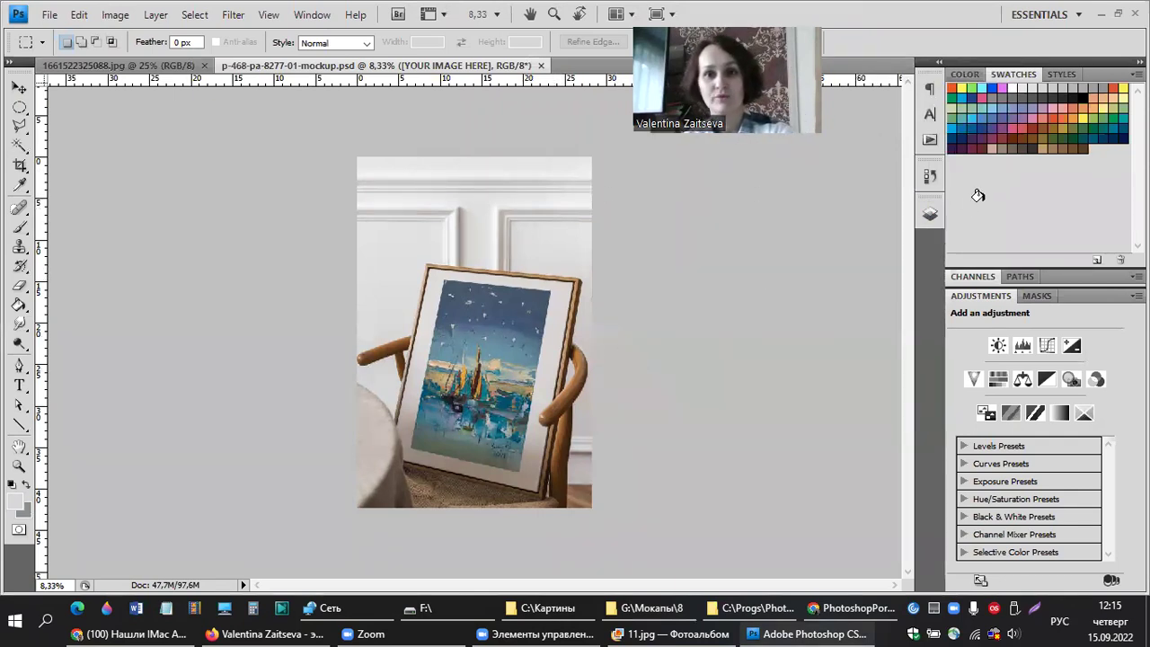
click(931, 215)
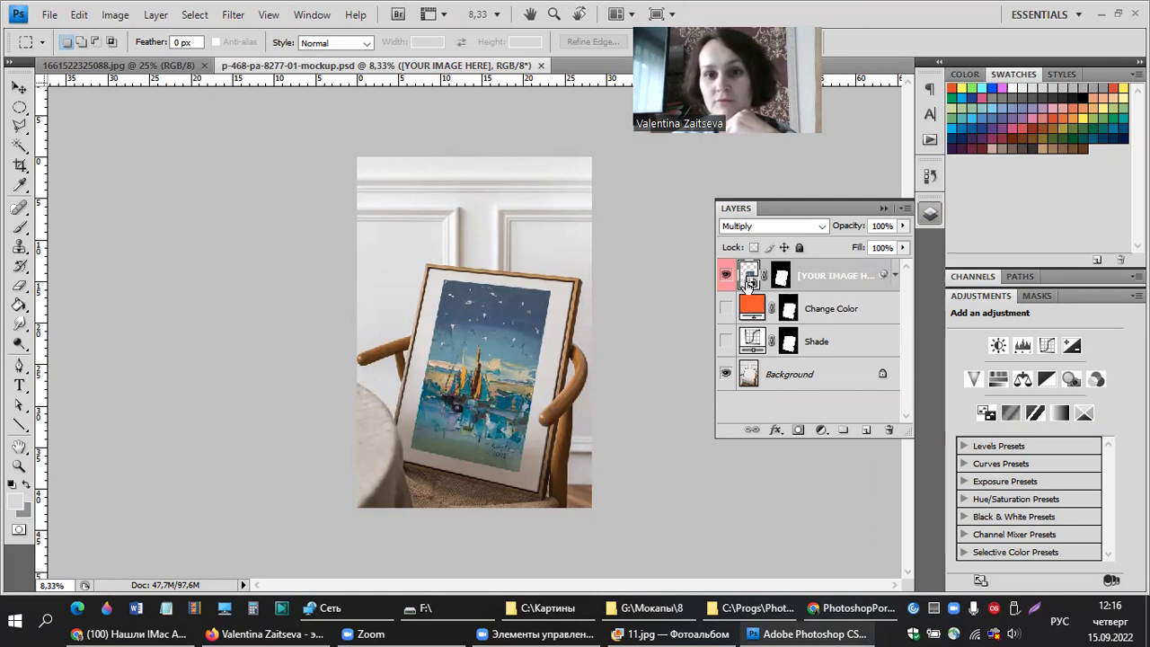
double_click(749, 279)
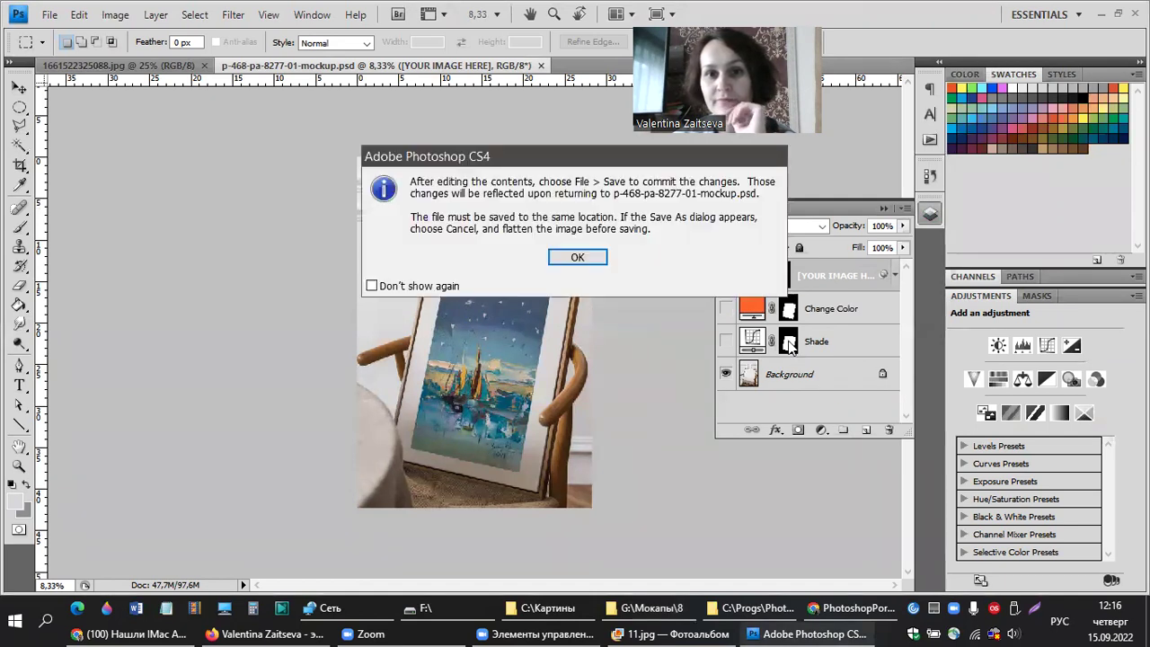
click(577, 258)
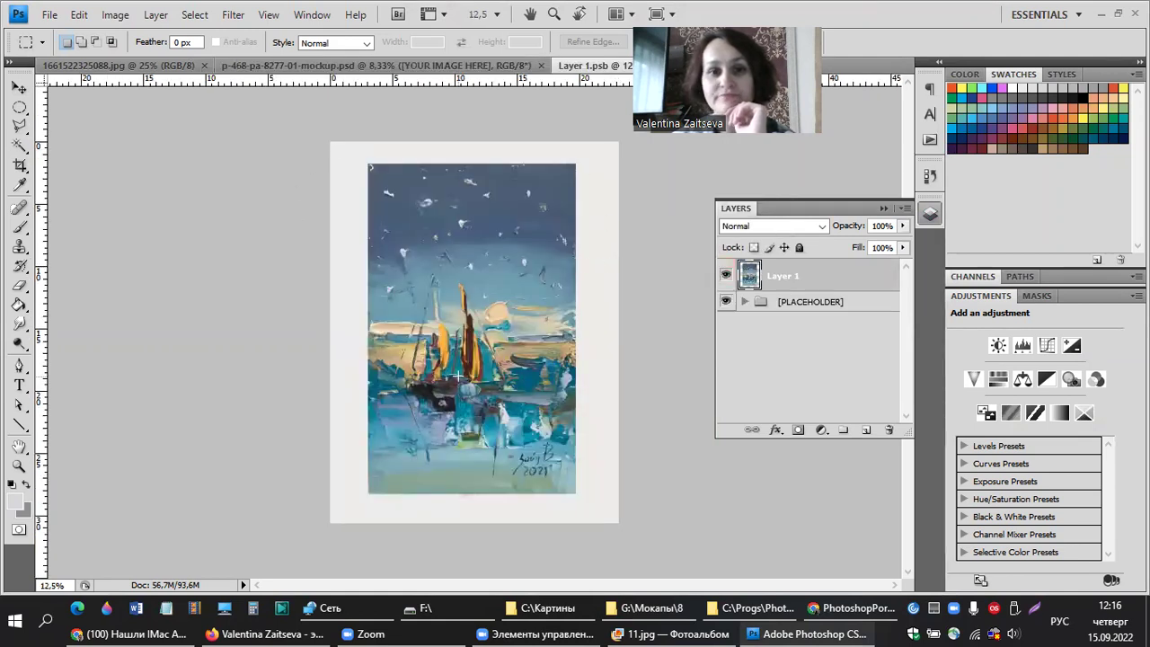
click(395, 66)
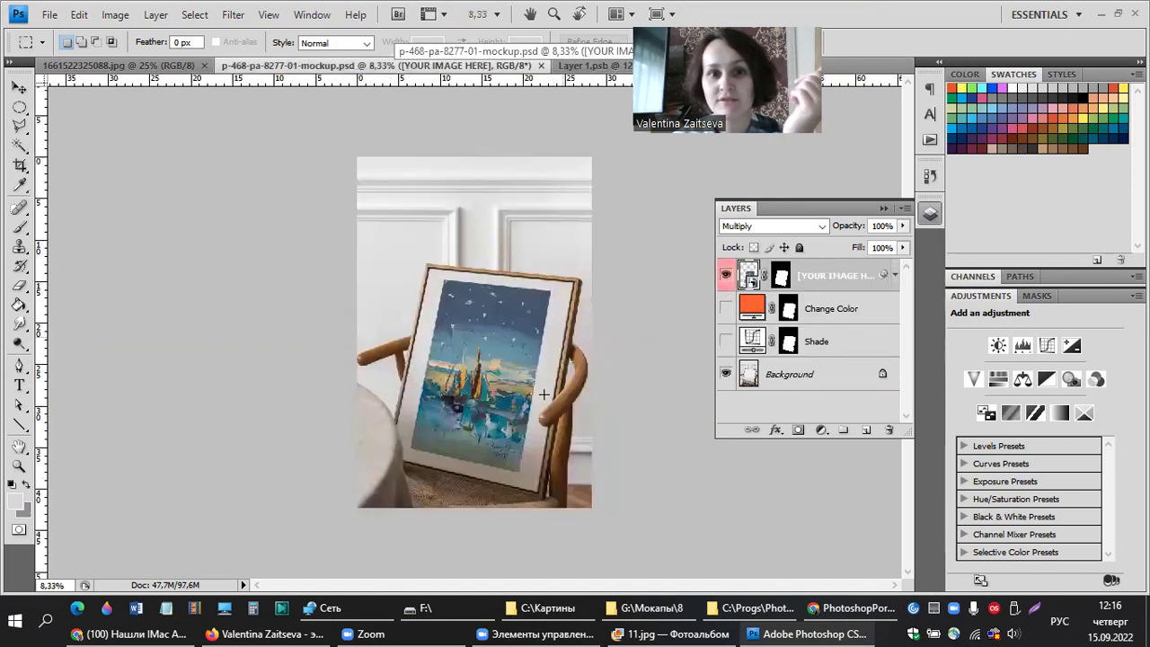
click(588, 67)
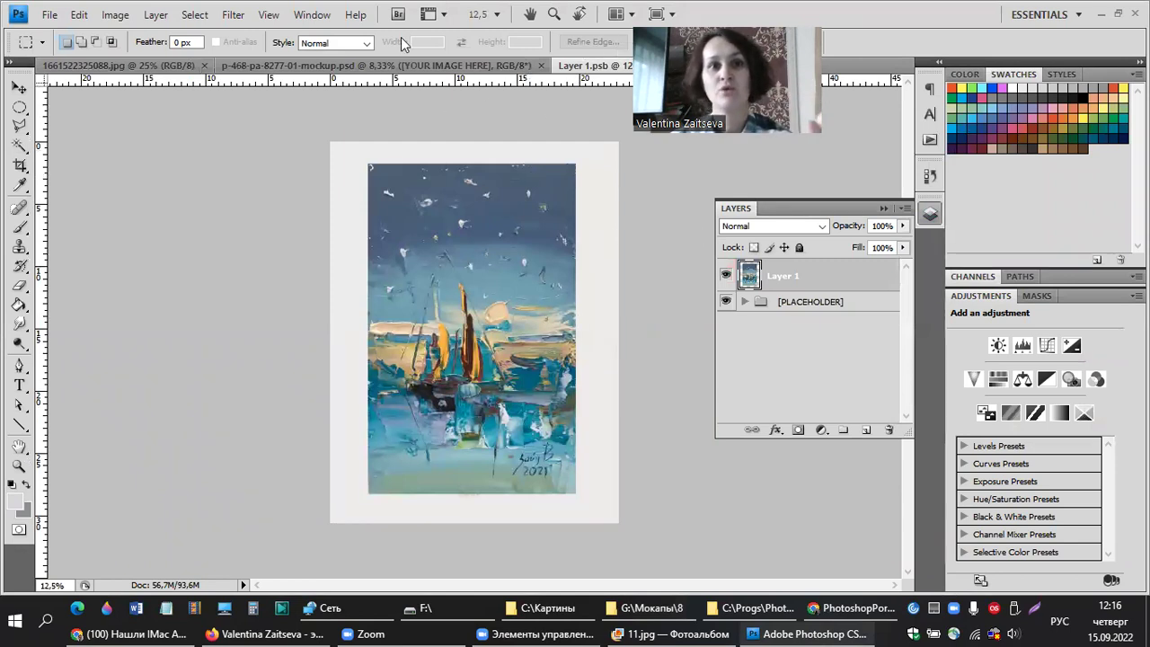
- Copy the flower painting from 1661522325088.jpg into Layer 1.psb with the Move tool, accepting the color profile conversion
click(141, 68)
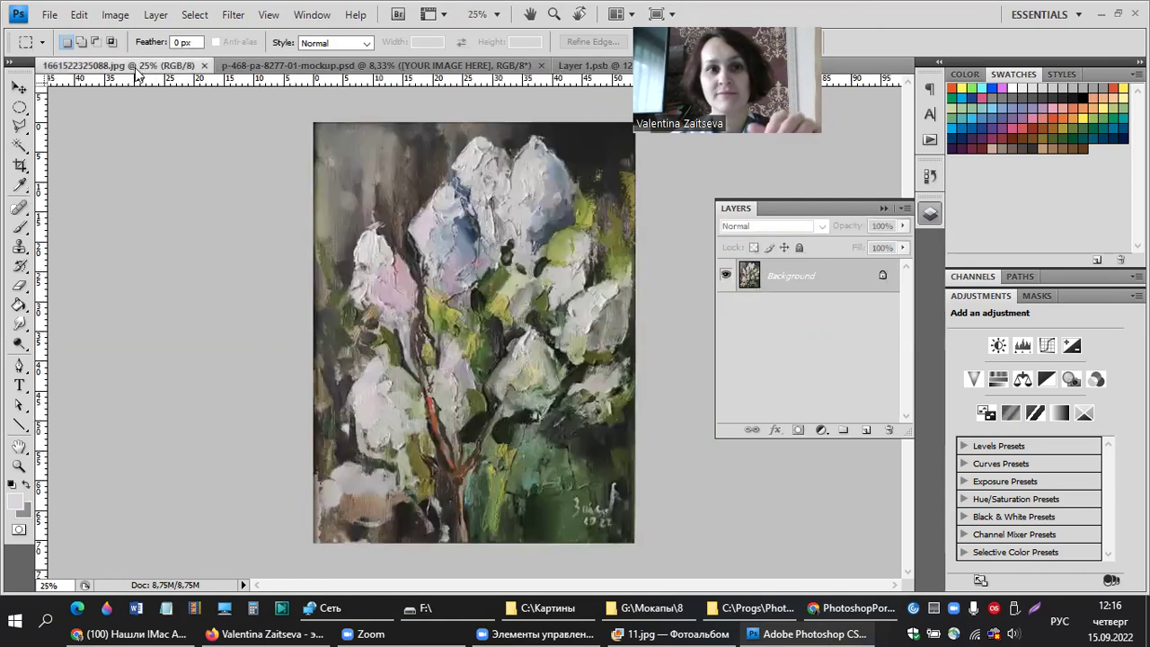
click(19, 89)
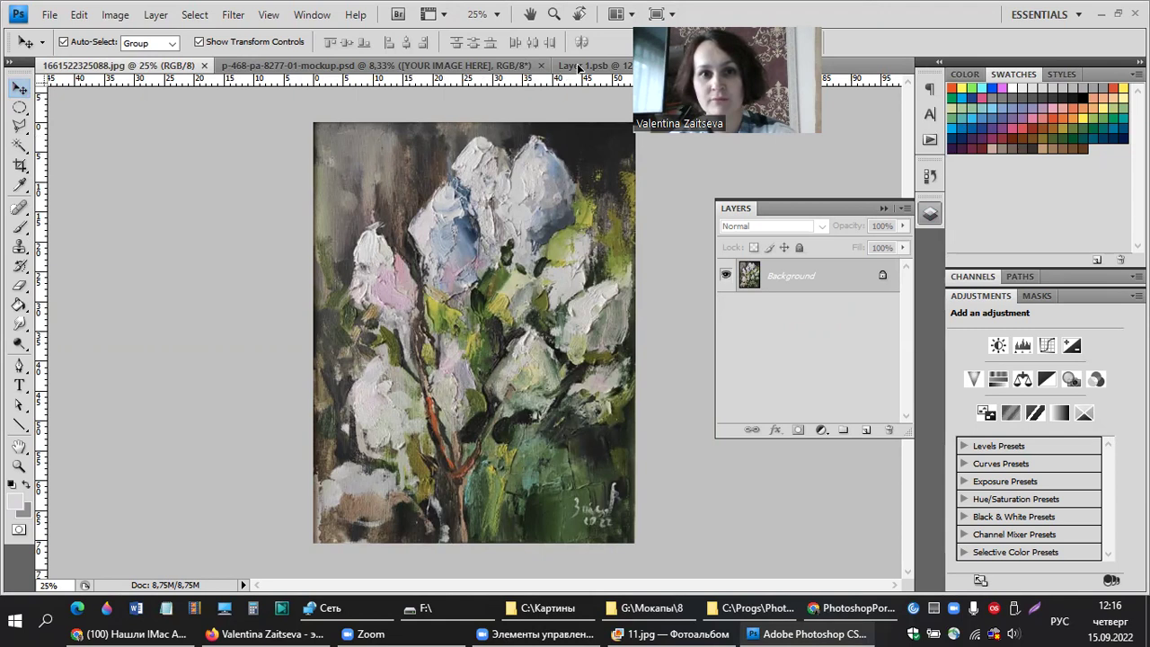
drag(579, 68, 515, 209)
click(492, 235)
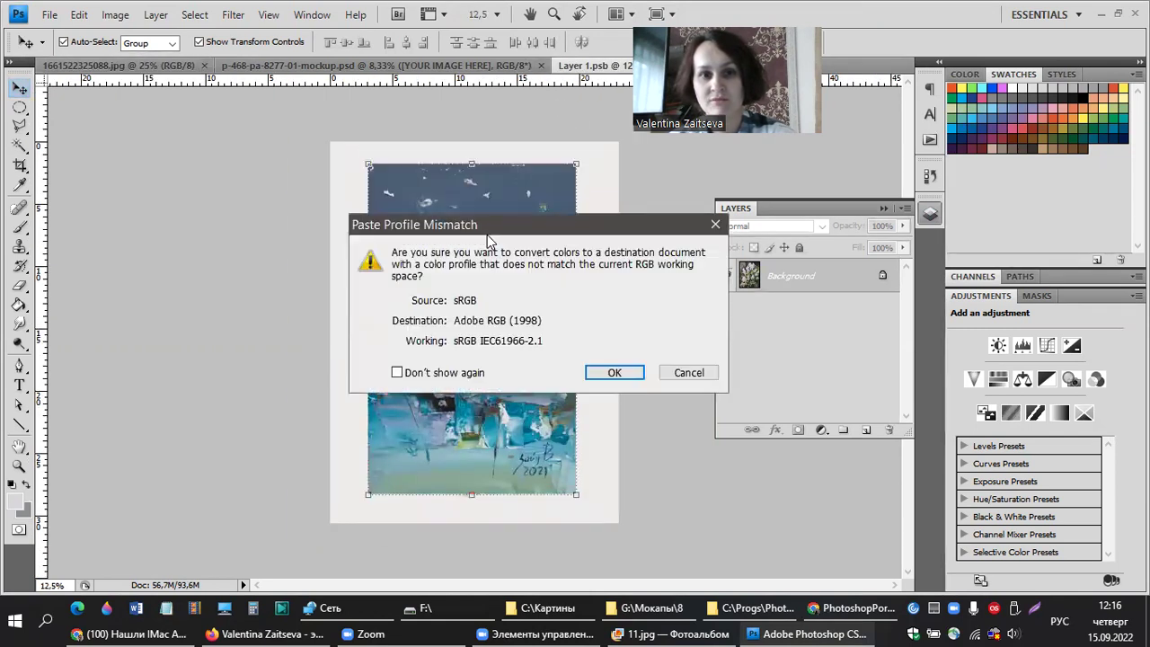
click(609, 372)
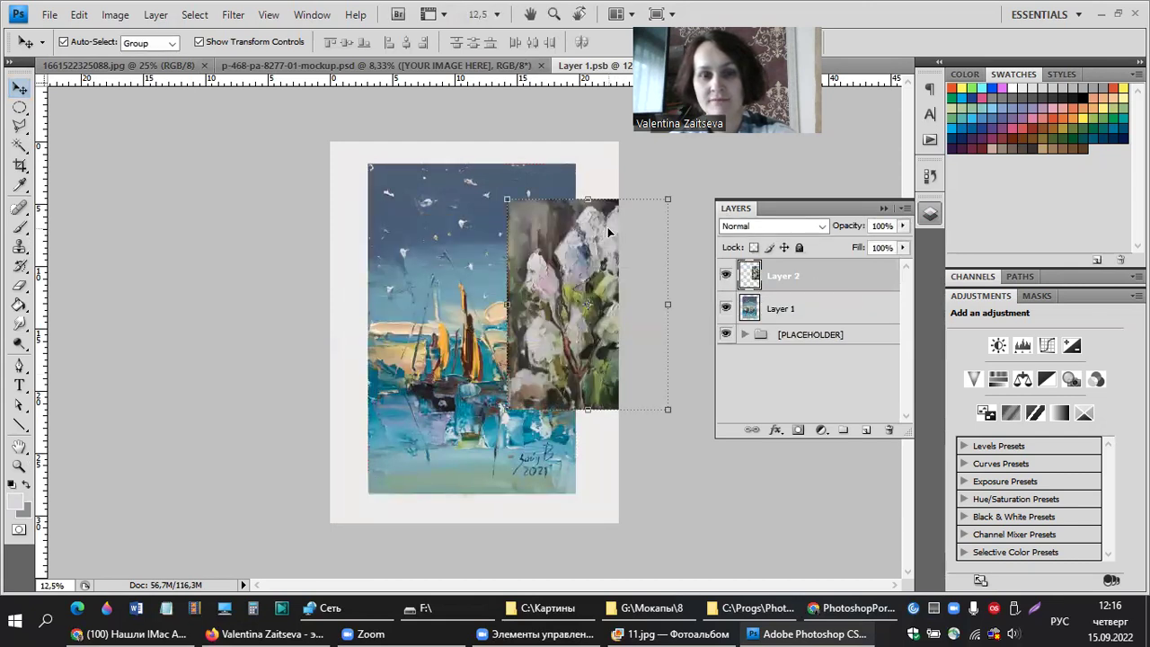
- Center the flower painting over the sailboat picture and delete the sailboat layer
drag(609, 232, 492, 221)
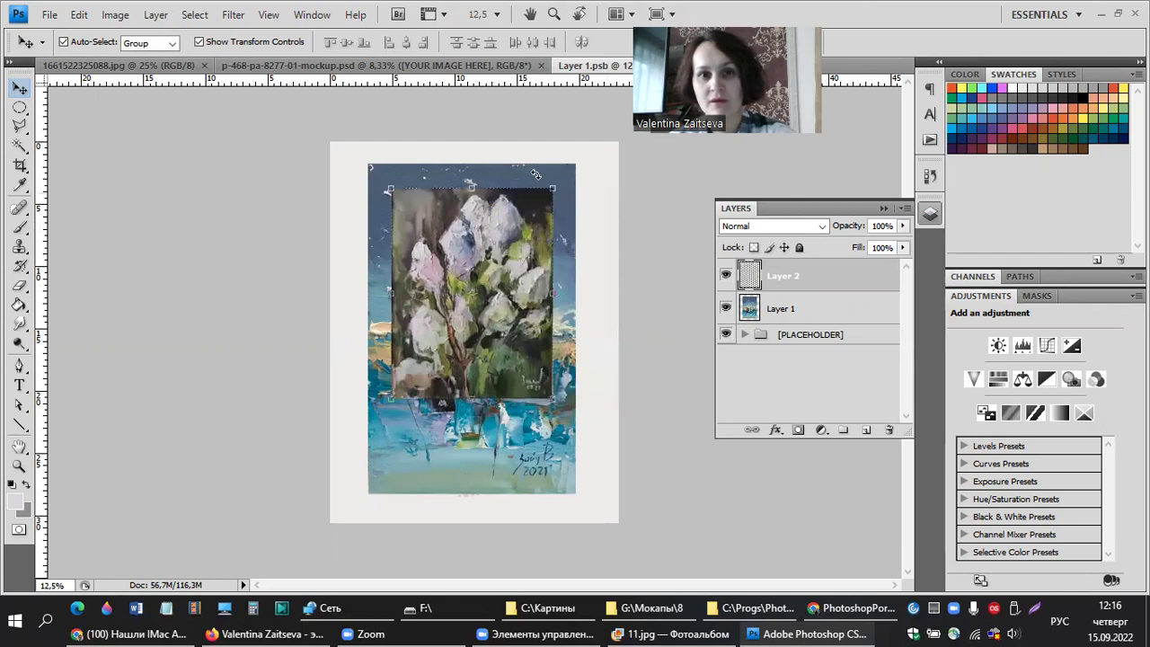
click(558, 460)
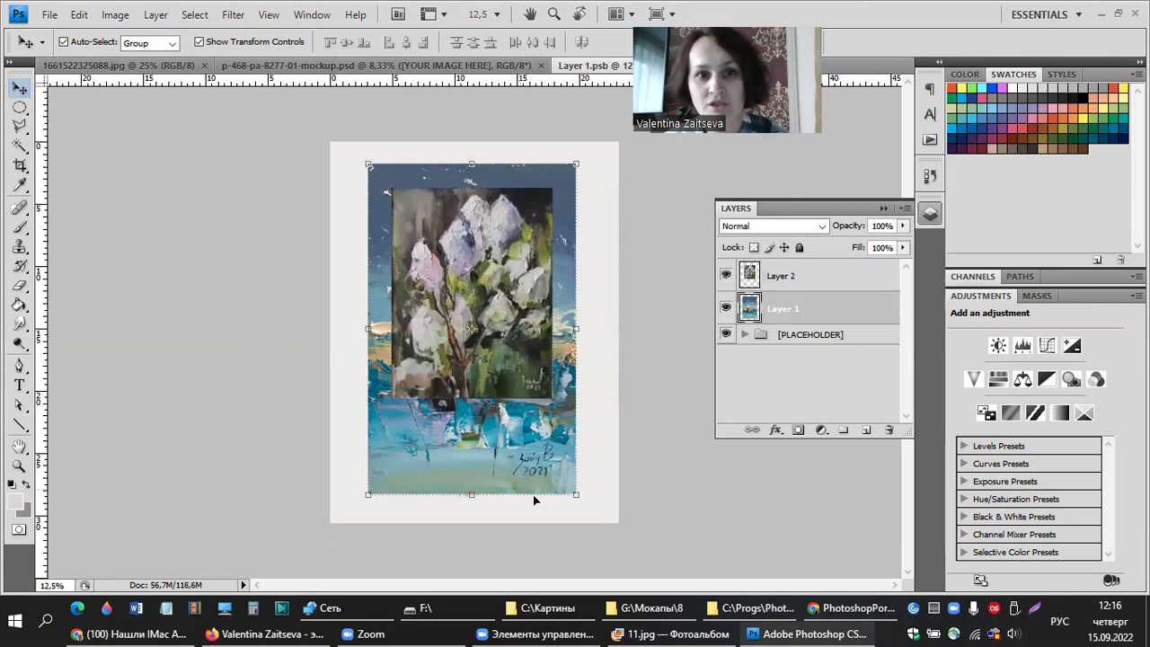
key(Delete)
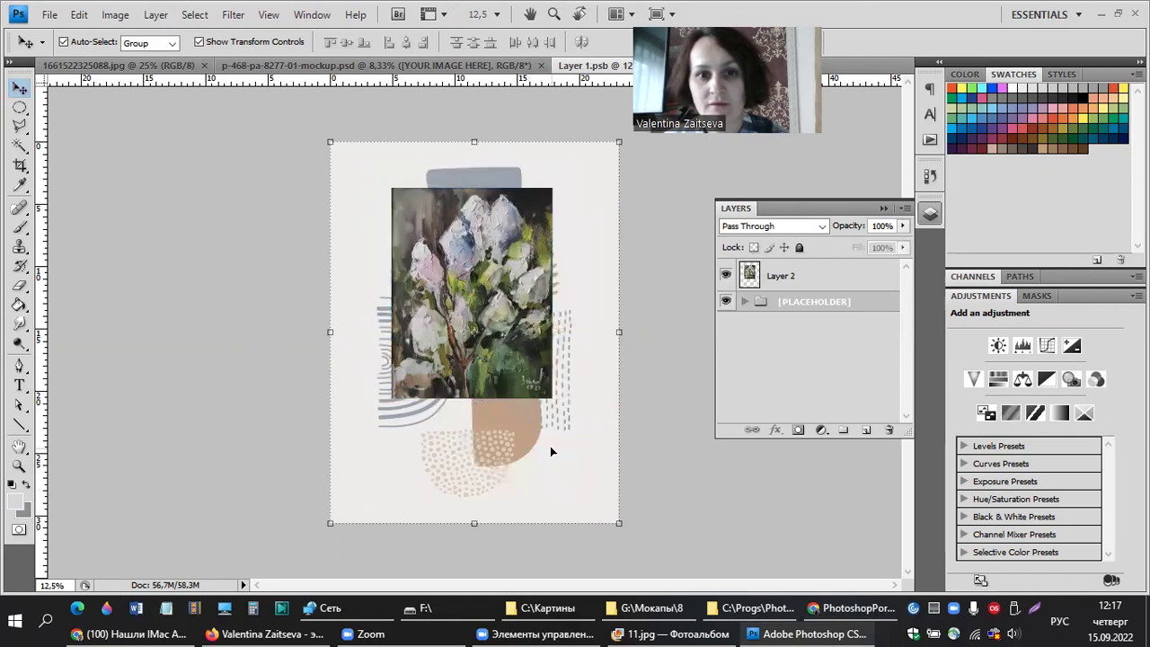
- Align the flower painting with the canvas's upper-left corner and scale it to about 180.7% to cover the whole canvas
click(523, 315)
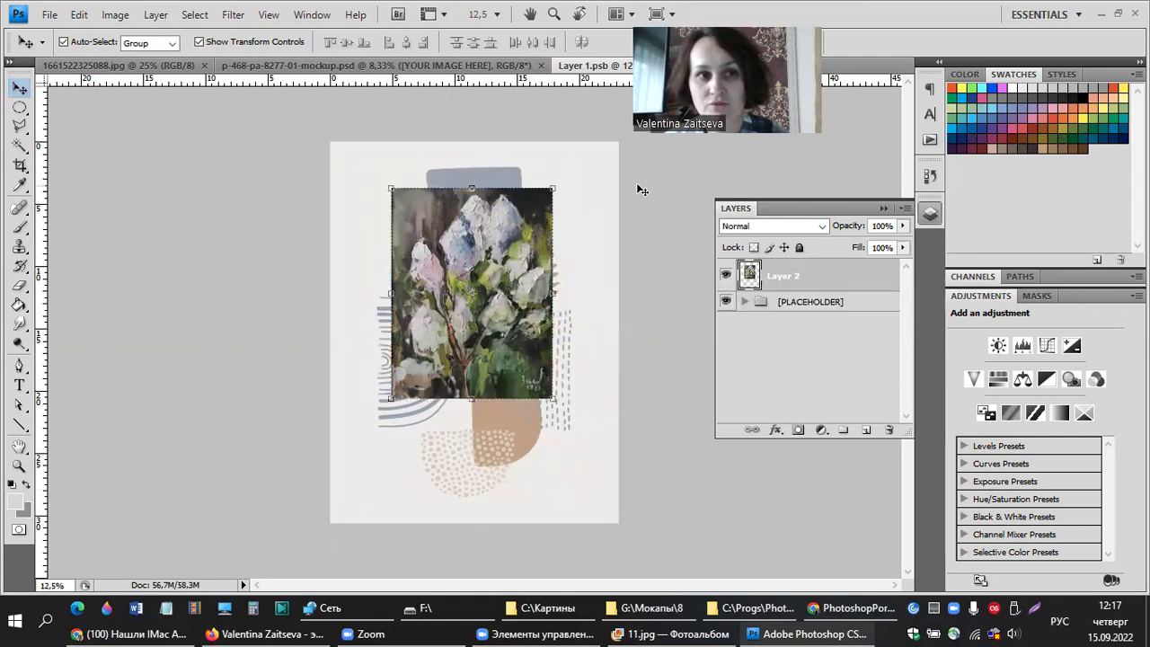
drag(541, 215, 481, 163)
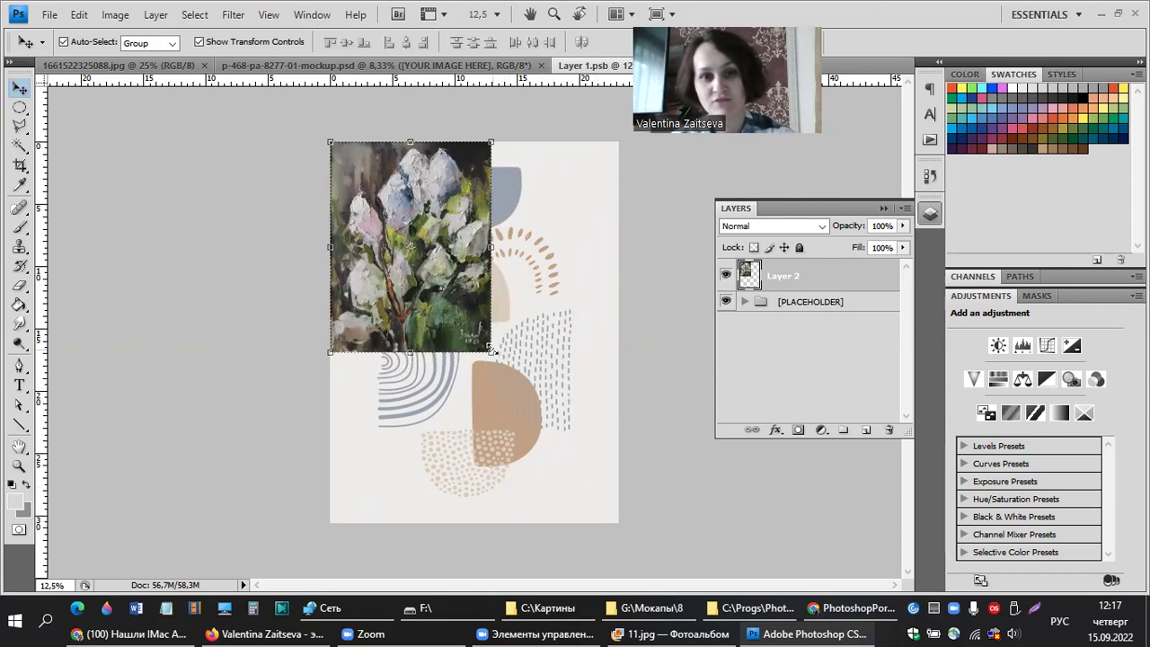
drag(612, 477, 631, 511)
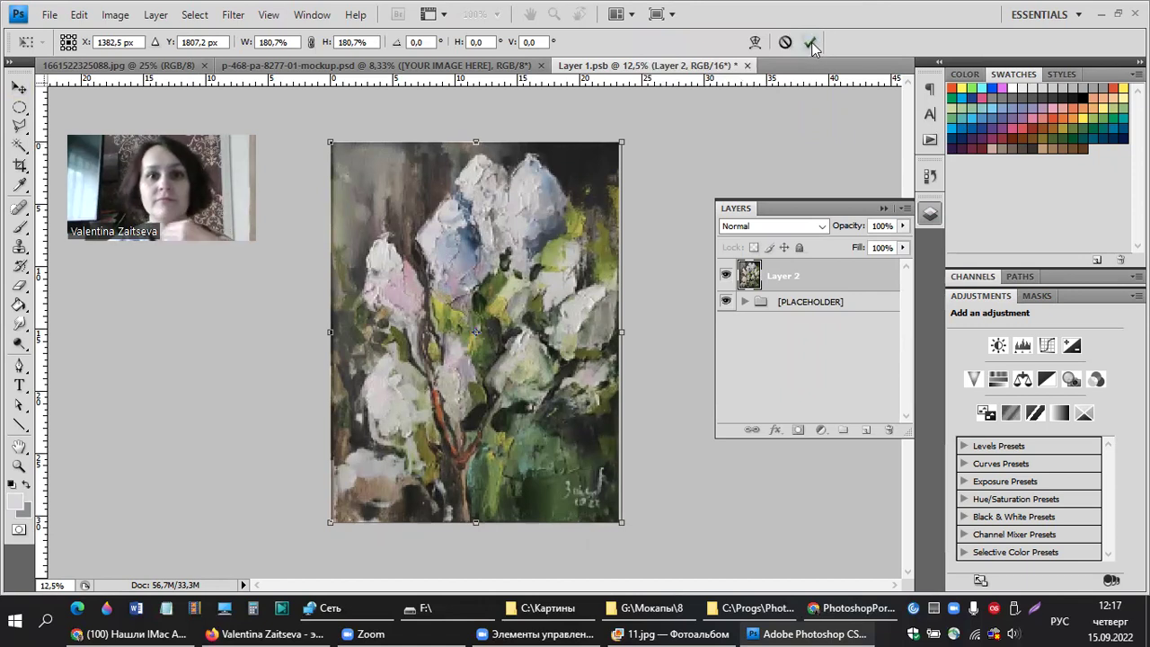
click(811, 45)
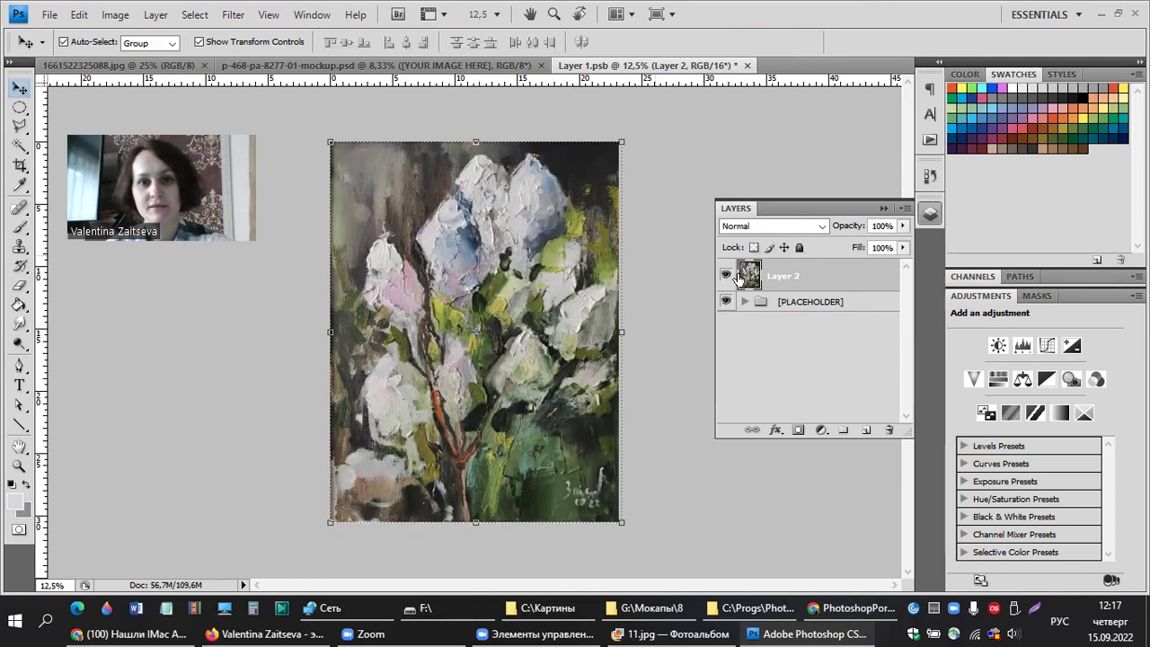
- Save and close Layer 1.psb, and check the framed flower painting in the mockup against the original photo
click(49, 15)
click(134, 226)
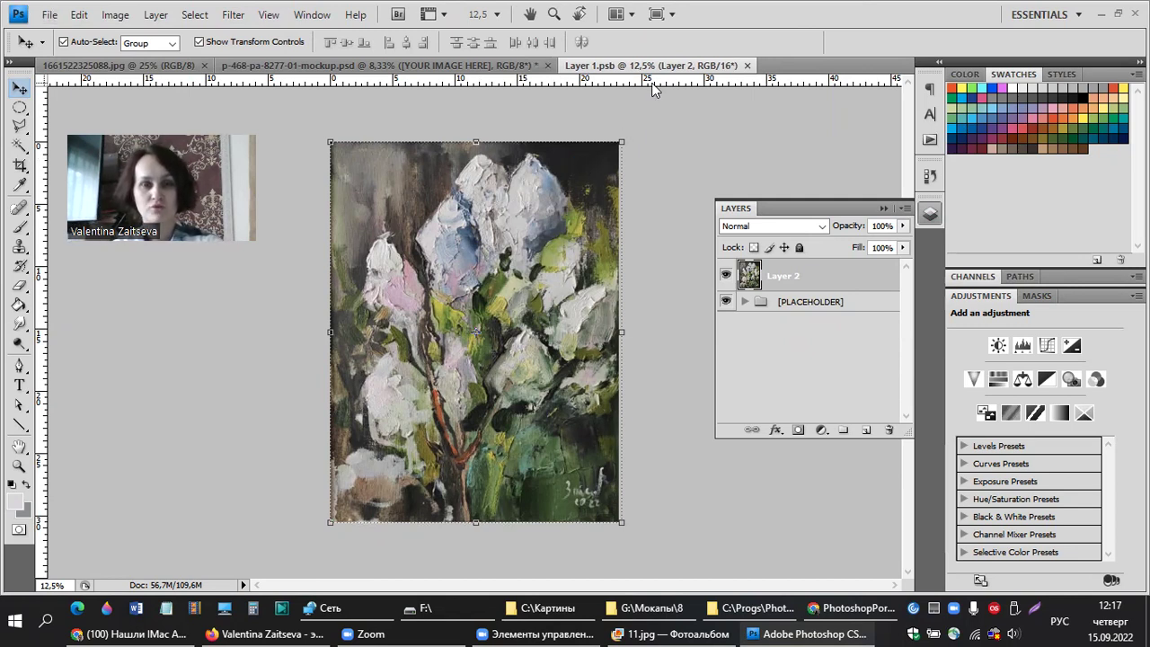
click(747, 67)
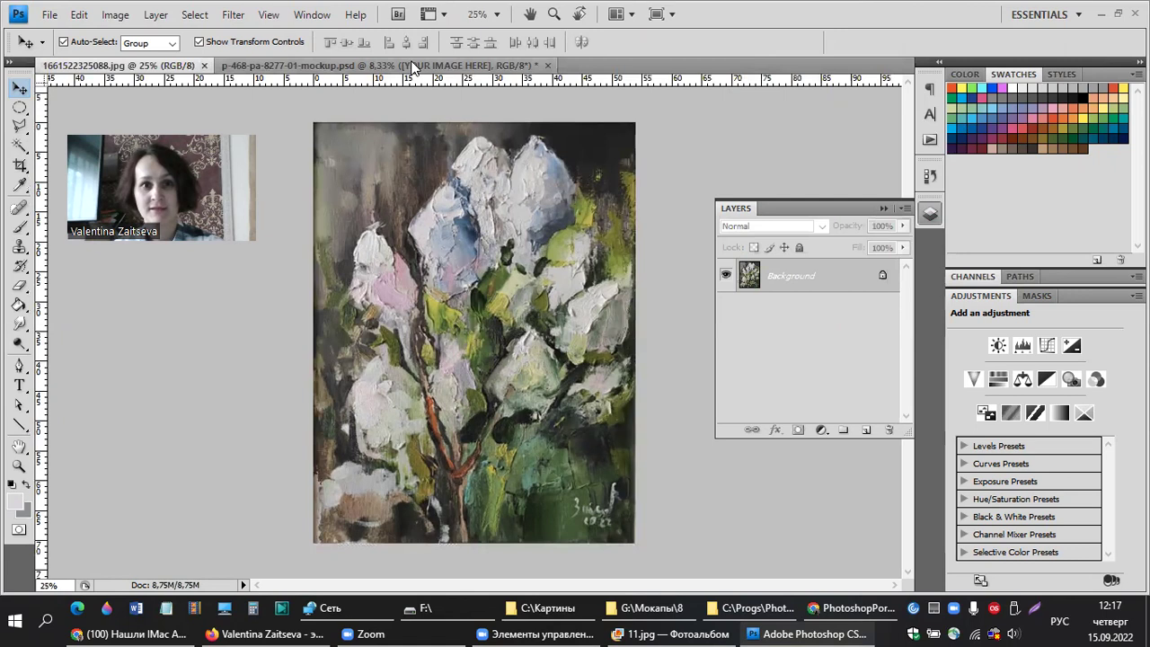
click(238, 67)
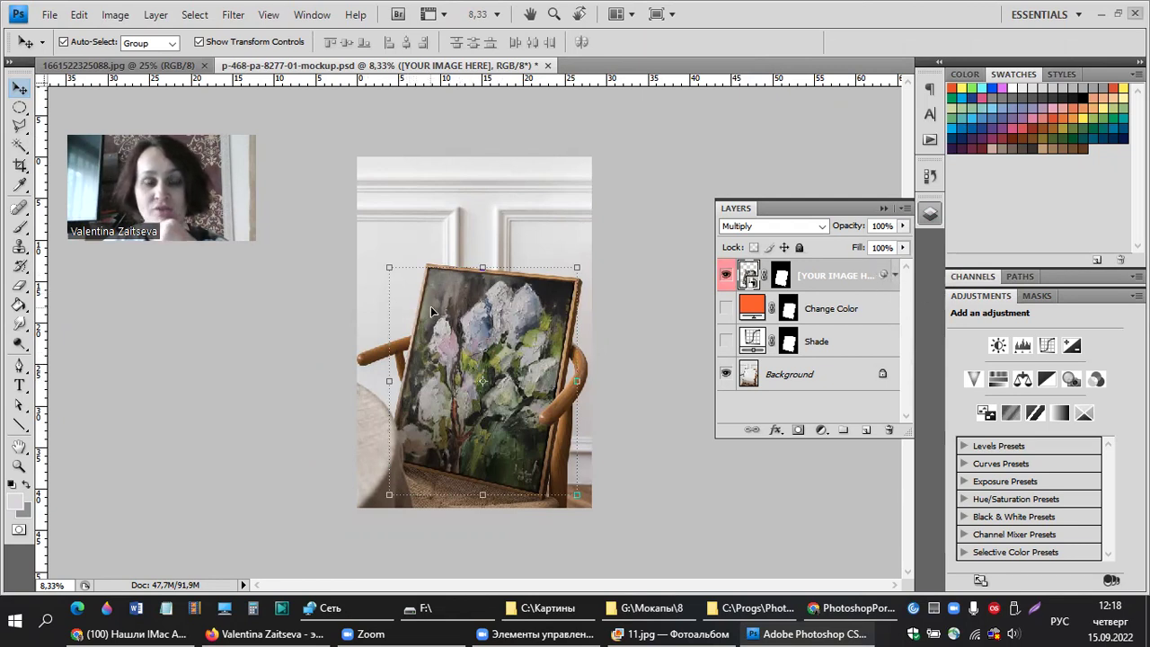
click(128, 71)
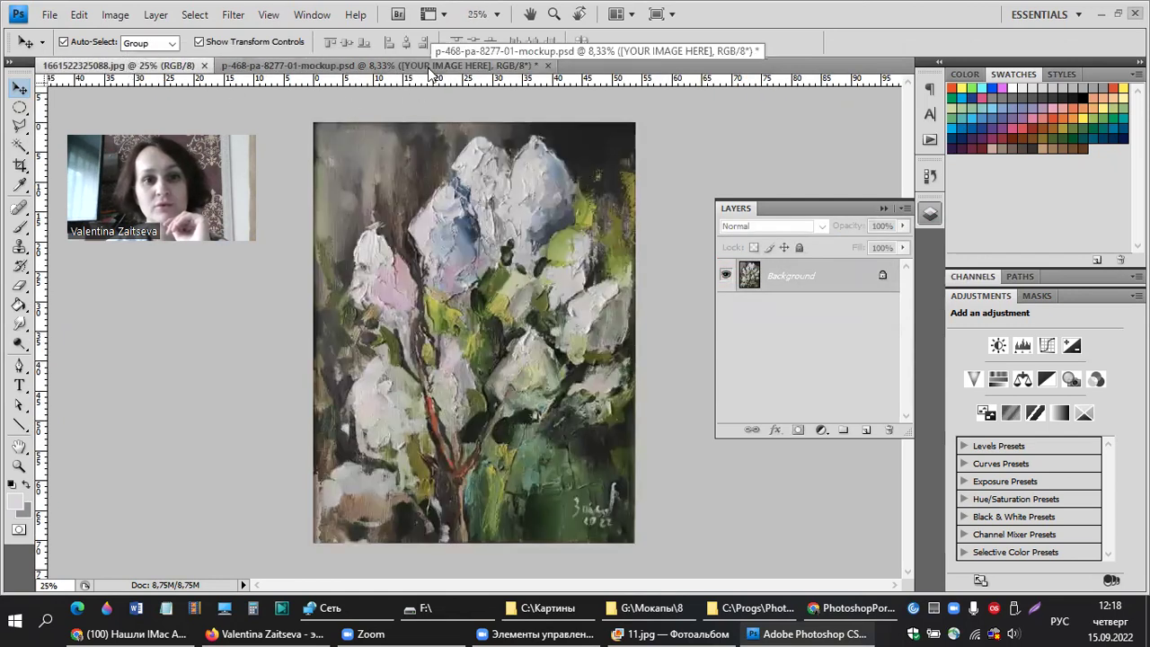
click(432, 72)
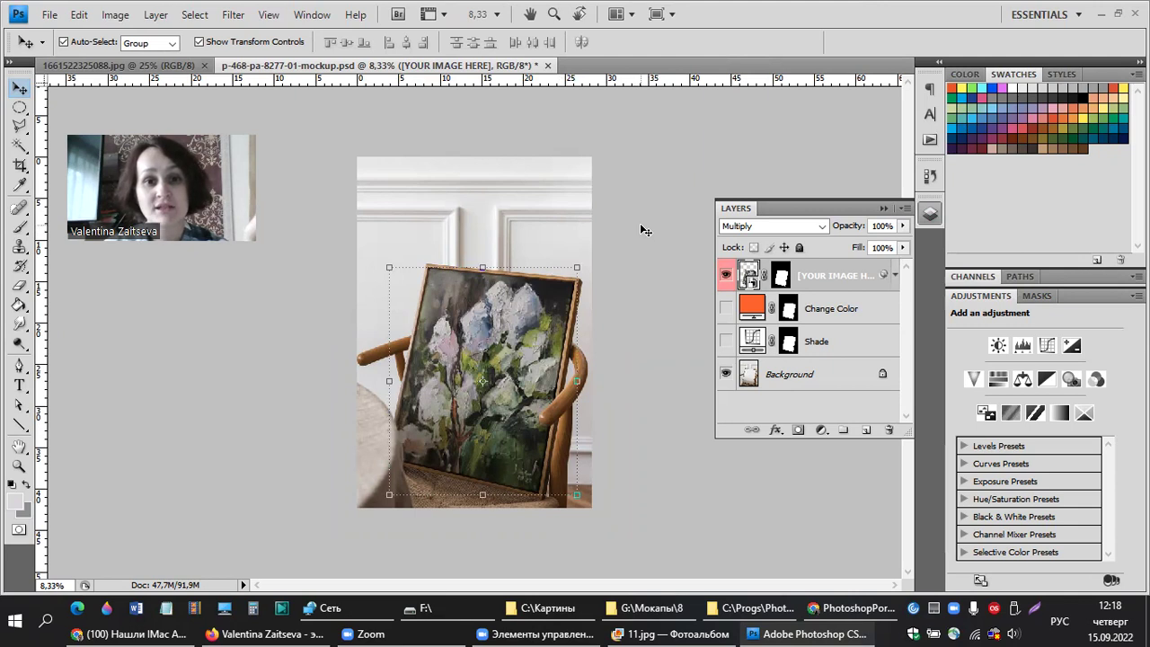
- Save a JPEG copy of the chair mockup to the desktop (Рабочий стол) as гортензии, with Maximum quality and Progressive format
click(50, 16)
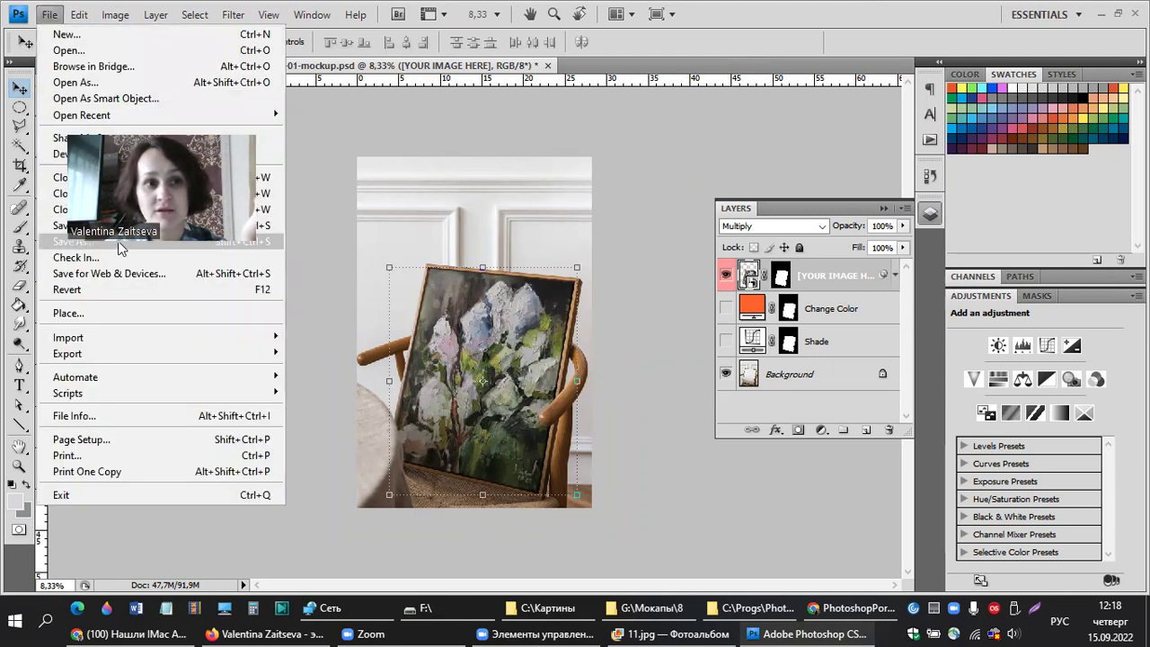
click(118, 241)
click(108, 148)
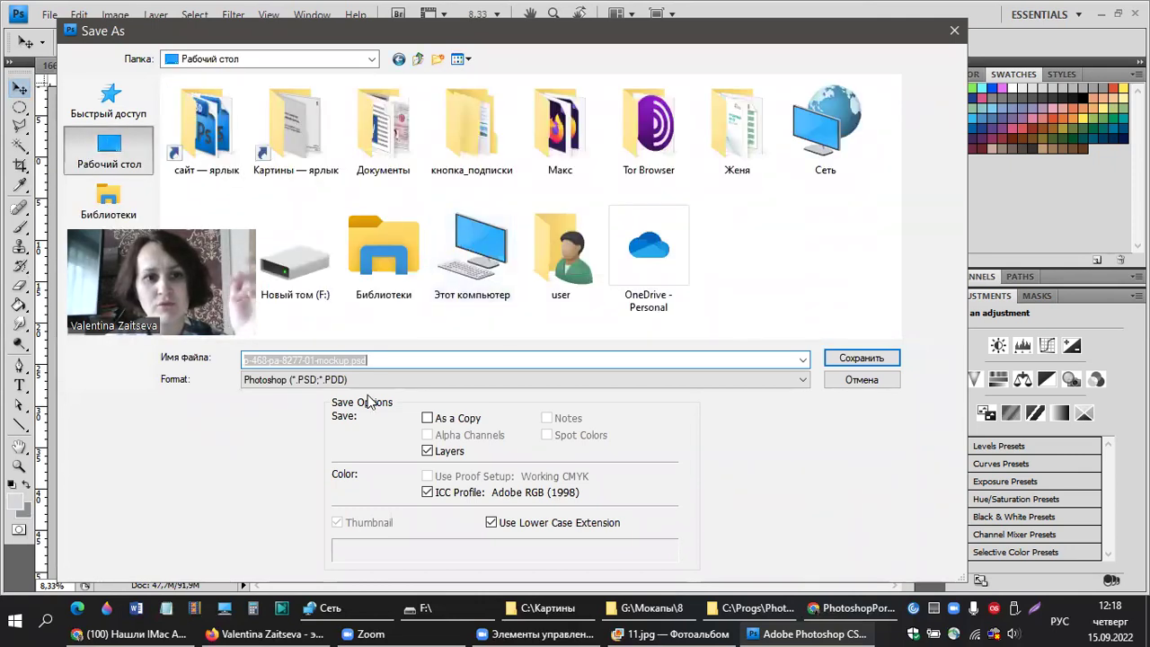
click(297, 380)
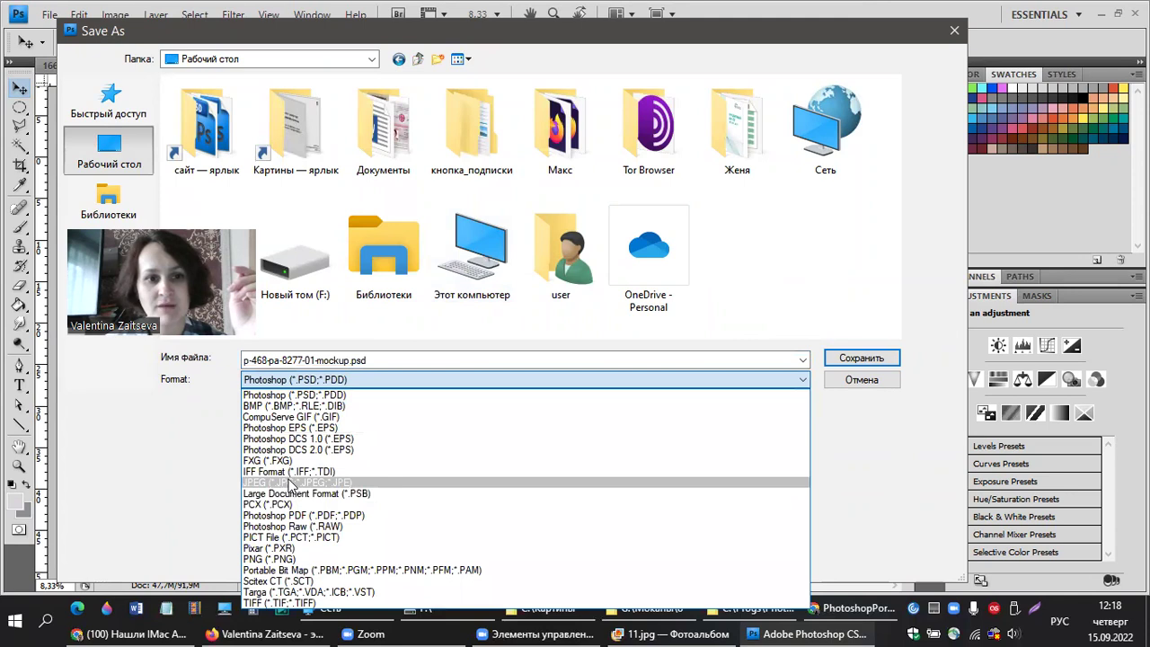
click(291, 482)
click(311, 359)
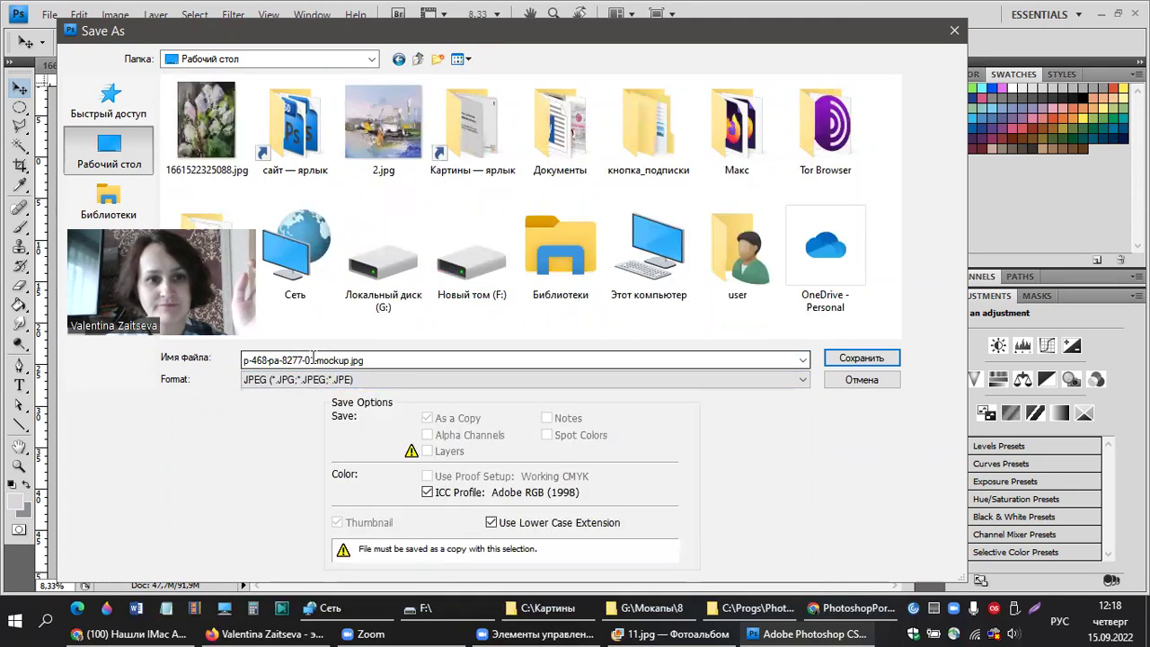
key(ctrl+a)
text(roртенз)
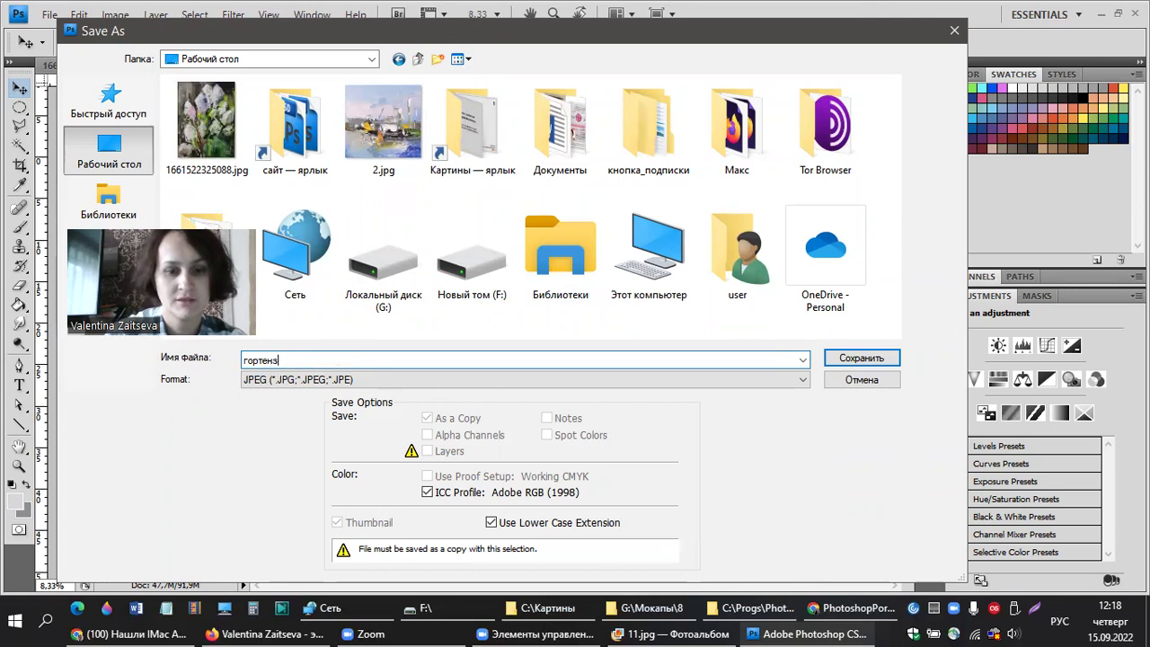
text(ии)
click(867, 358)
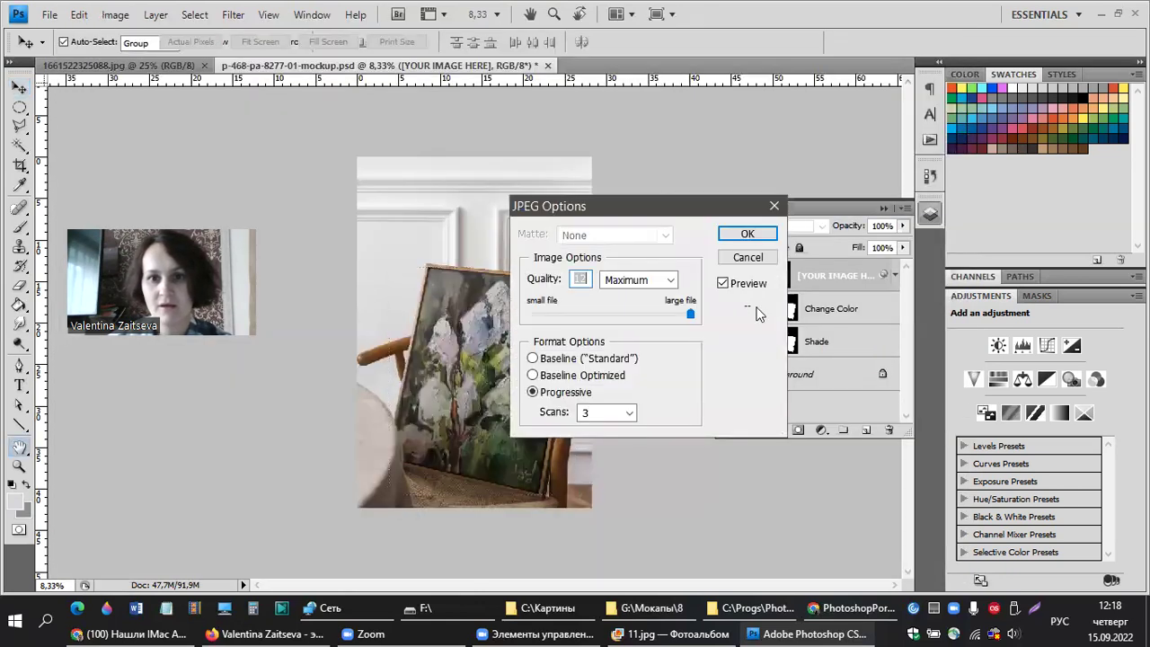
click(747, 235)
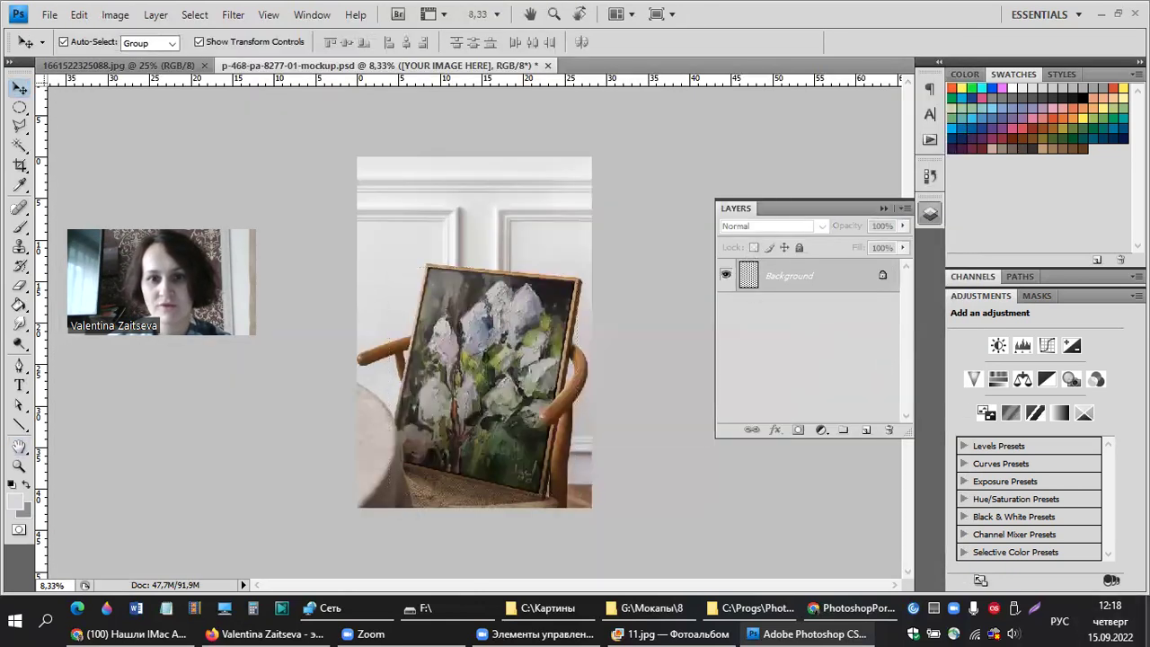
- Switch to the desktop and place the saved гортензии.jpg beside 1661522325088.jpg, with the SKACHAT_ video file below the Этот компьютер icon
key(super+d)
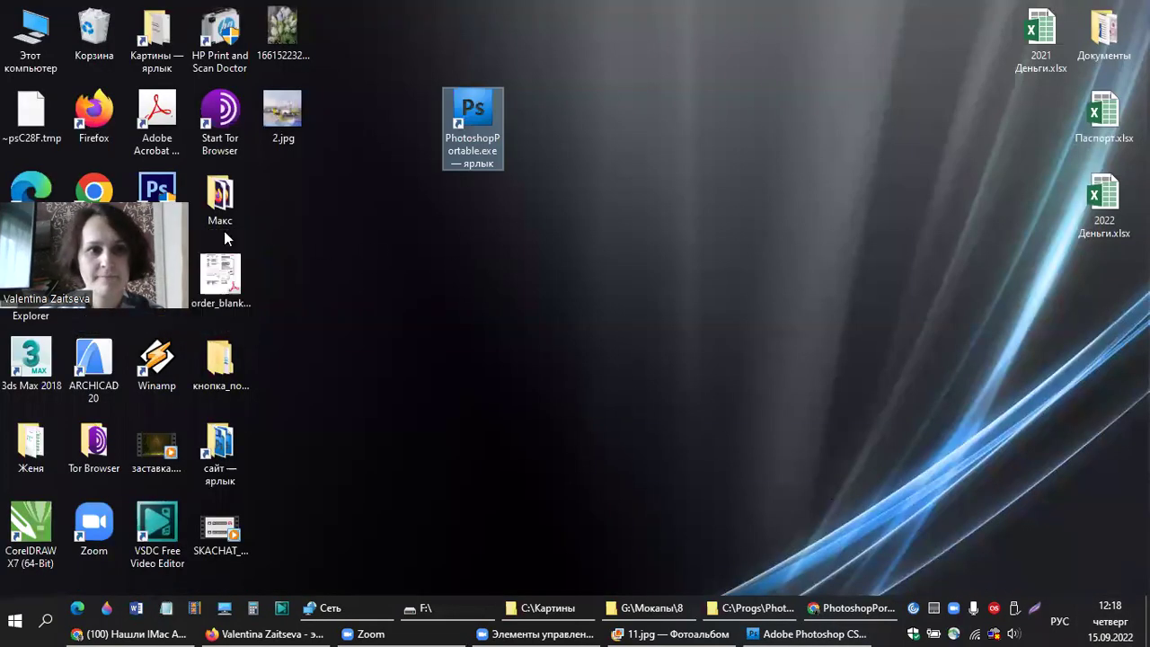
drag(54, 135, 378, 63)
drag(230, 555, 50, 135)
- View гортензии.jpg in the photo viewer to check the saved mockup, and close the viewer
click(346, 40)
key(Return)
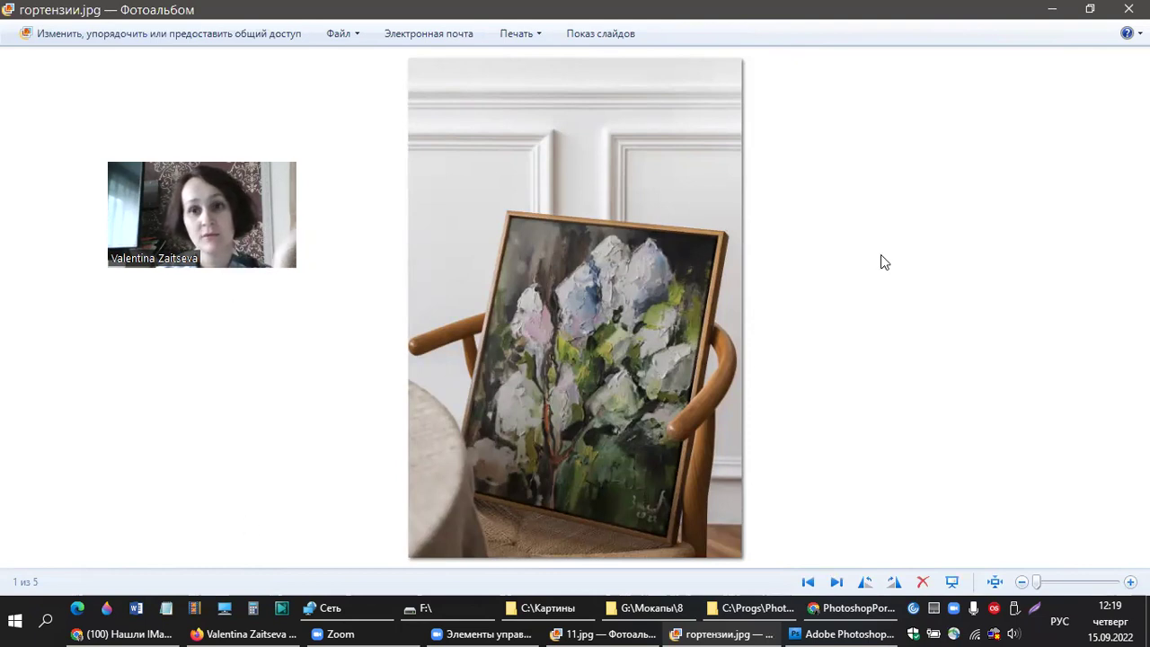
click(1127, 9)
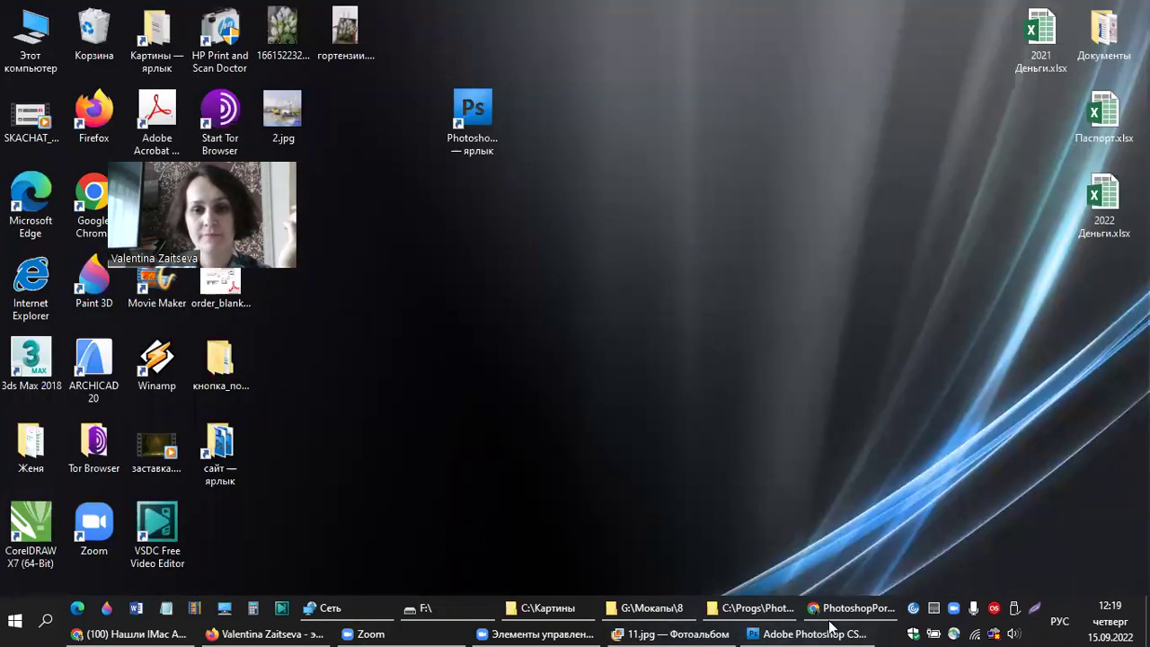
- Switch back to Photoshop, close p-468-pa-8277-01-mockup.psd without saving changes, and close 1661522325088.jpg
click(806, 634)
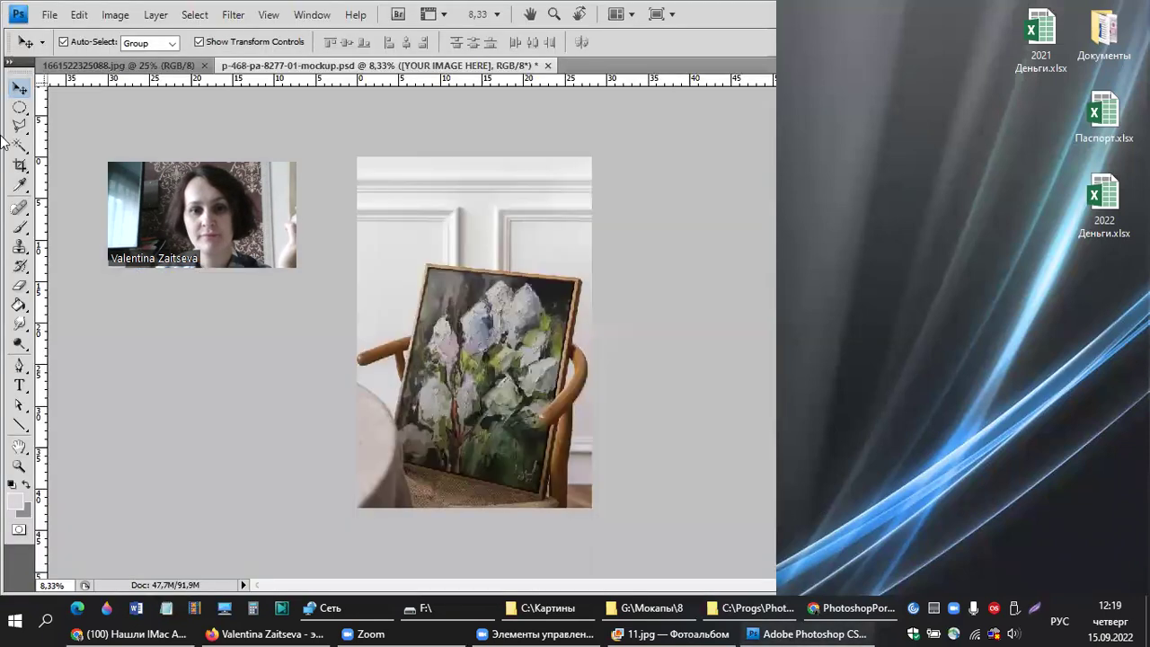
click(787, 29)
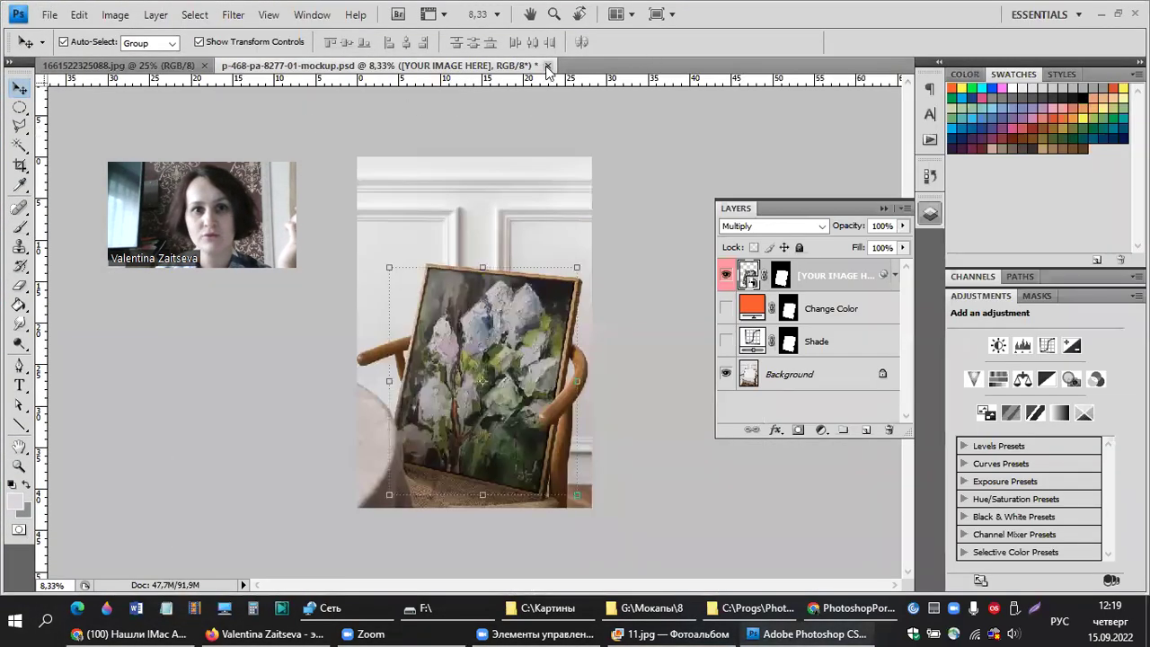
click(547, 65)
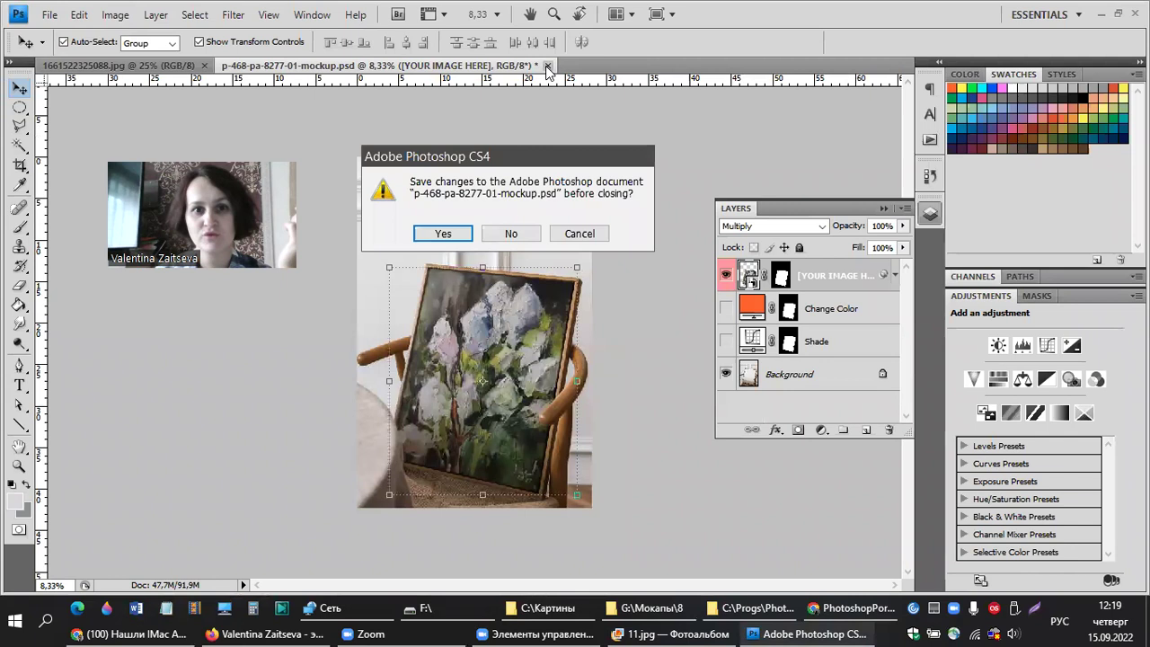
click(511, 234)
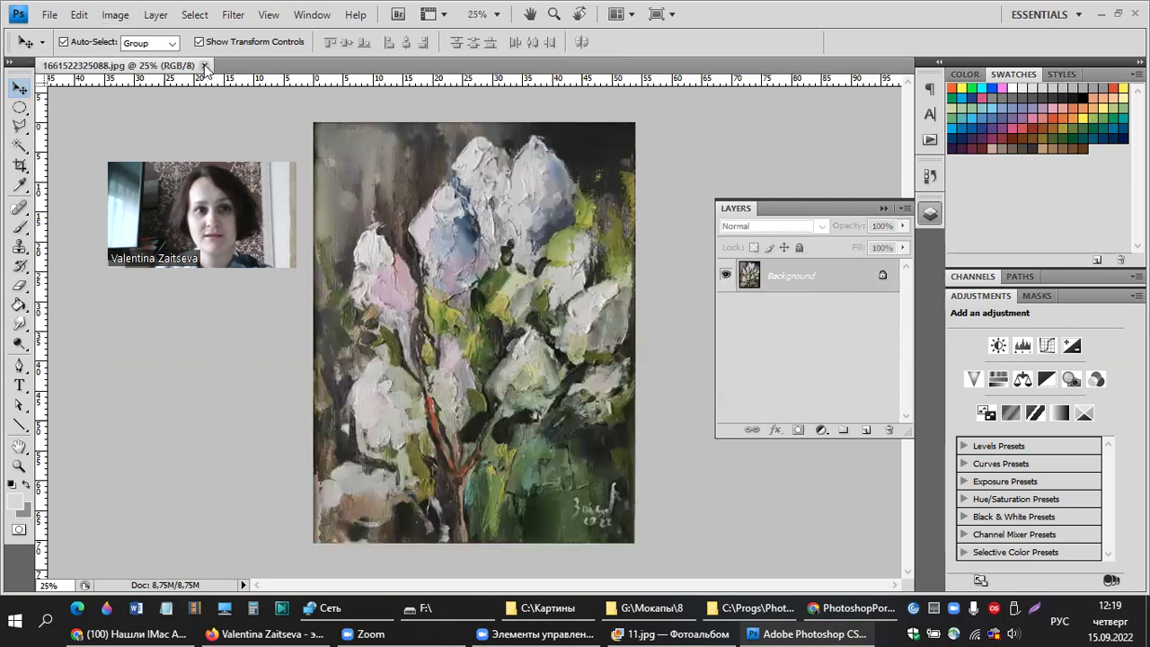
click(205, 65)
- Open the sailboat painting 2.jpg from the desktop
click(49, 15)
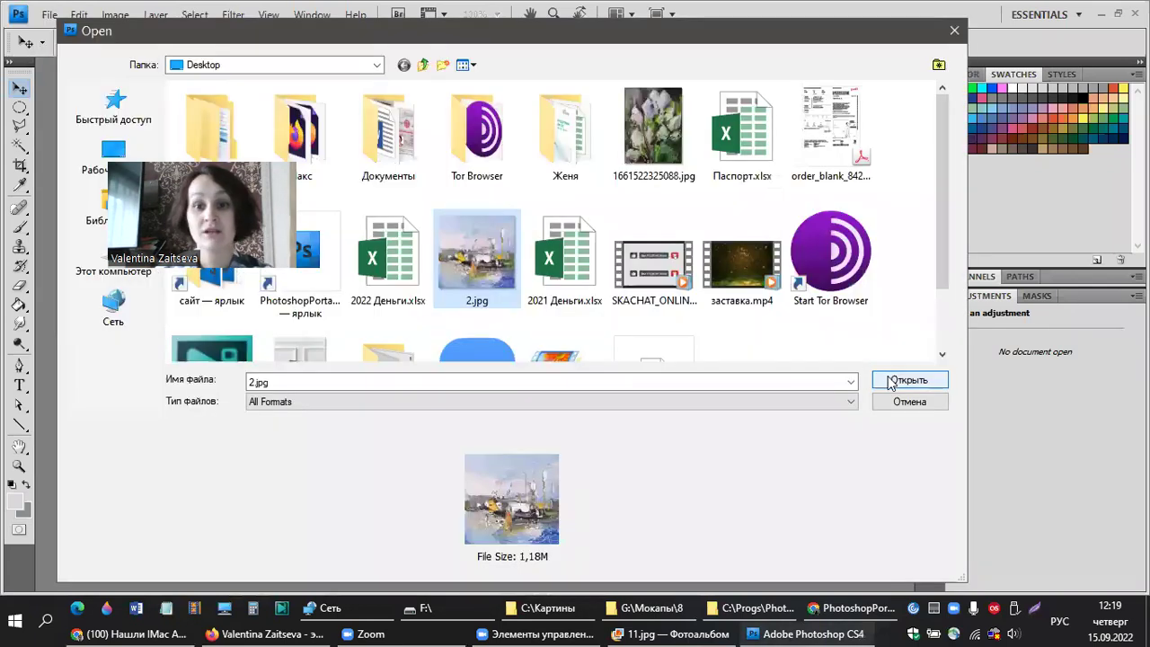
click(907, 380)
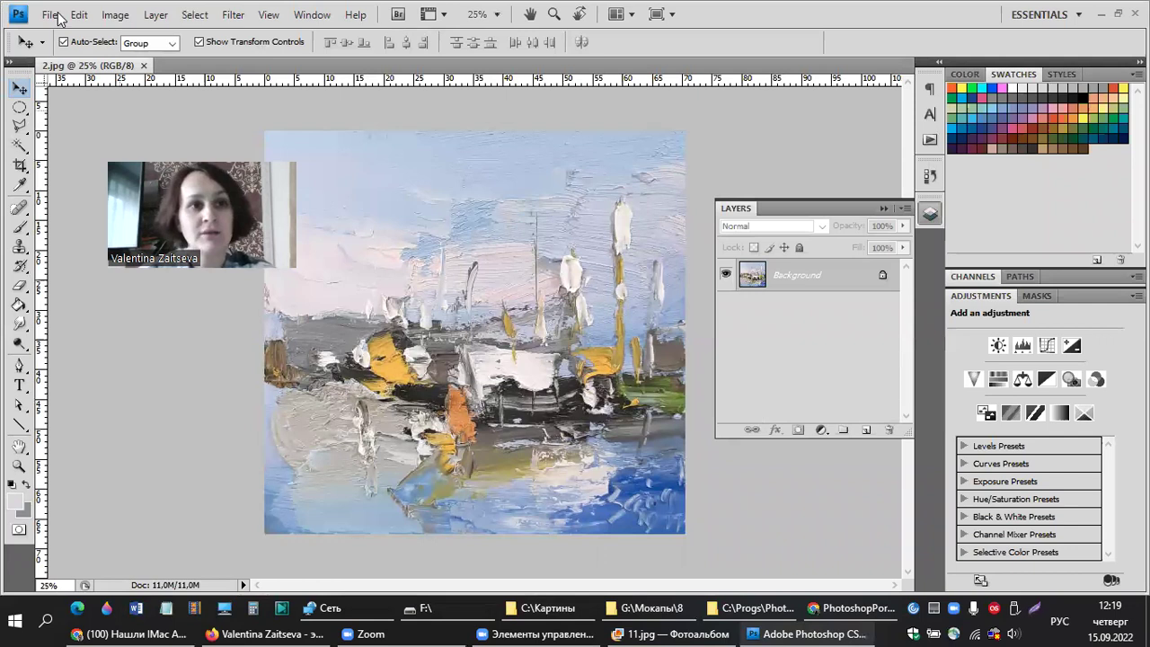
- Start opening another file and browse to the Мокапы folder on local drive G:
key(ctrl+o)
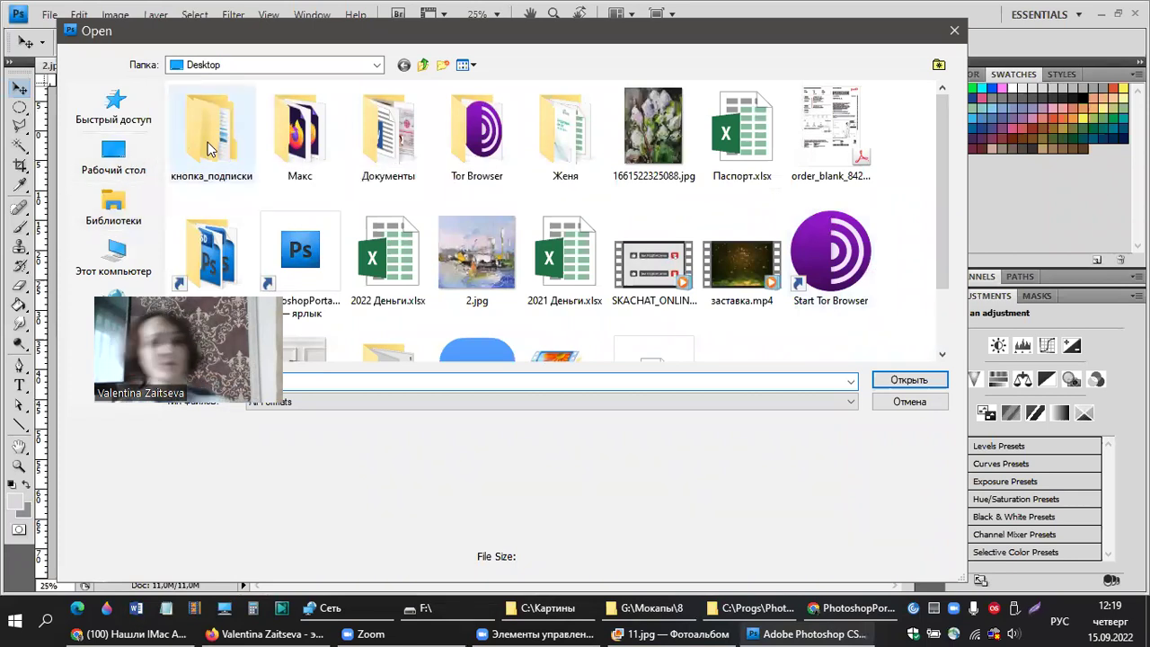
click(114, 162)
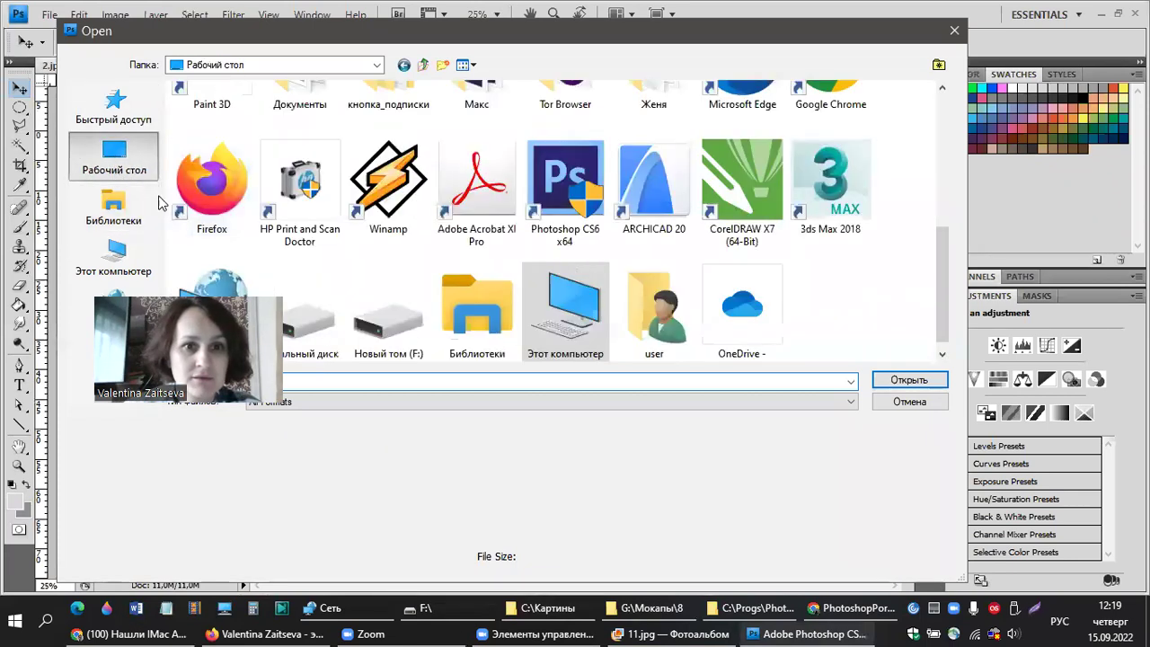
click(115, 256)
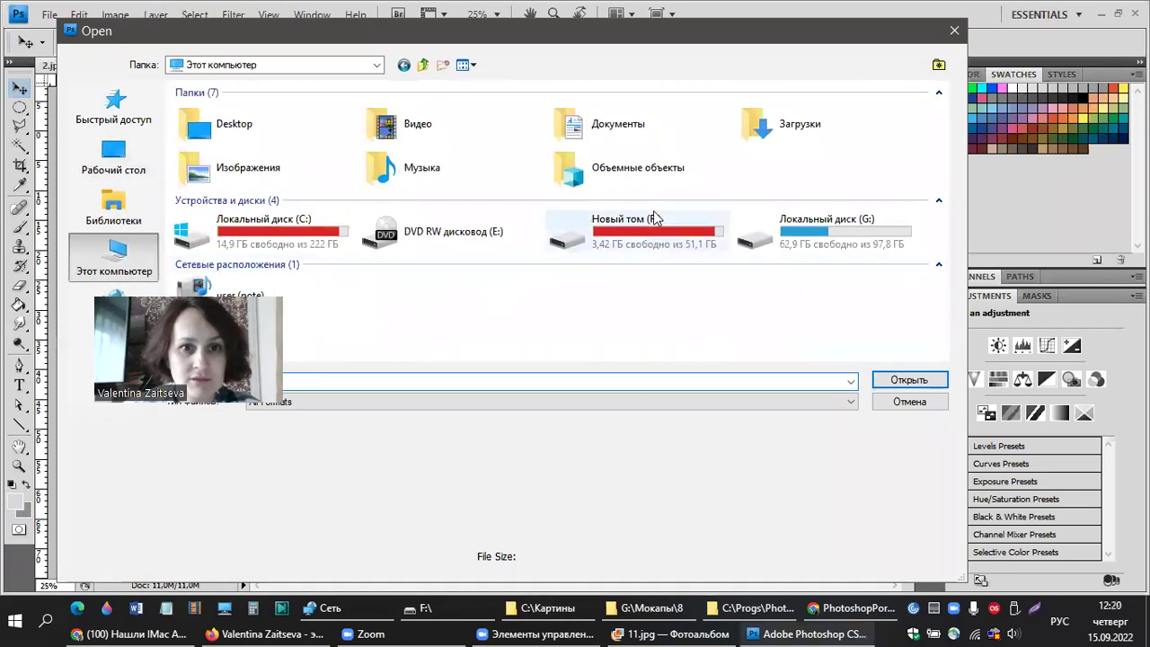
double_click(844, 239)
double_click(212, 187)
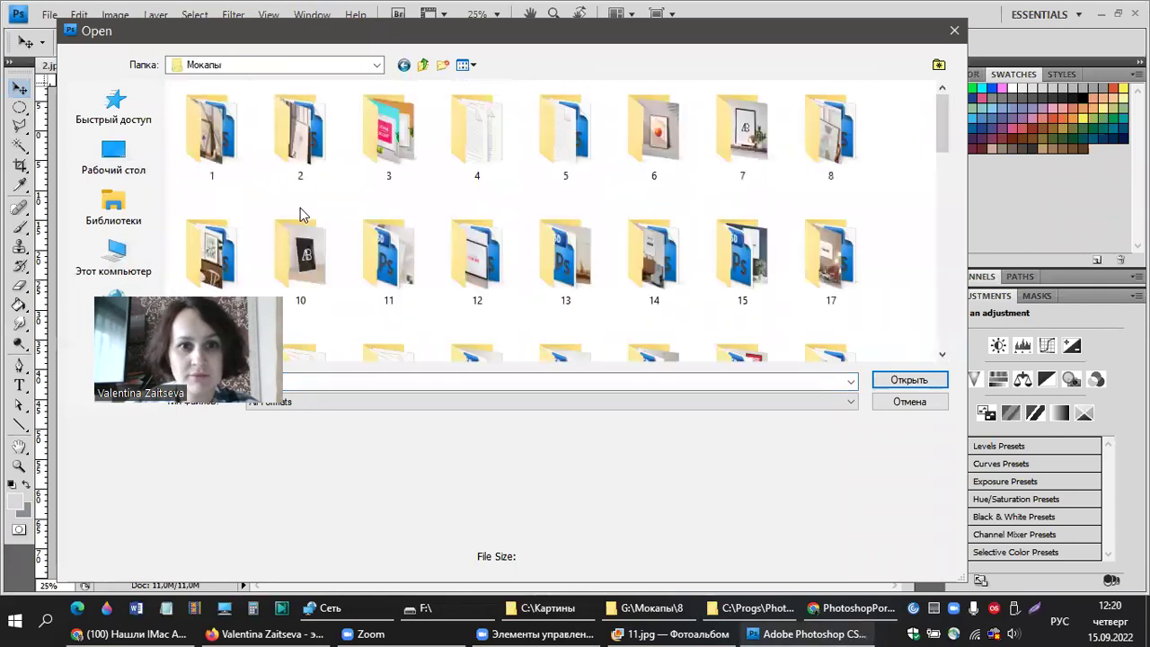
- Look through the numbered mockup previews and folders in Мокапы for a frame that suits the sailboat painting, checking 33.jpg and 32.jpg
drag(942, 124, 938, 291)
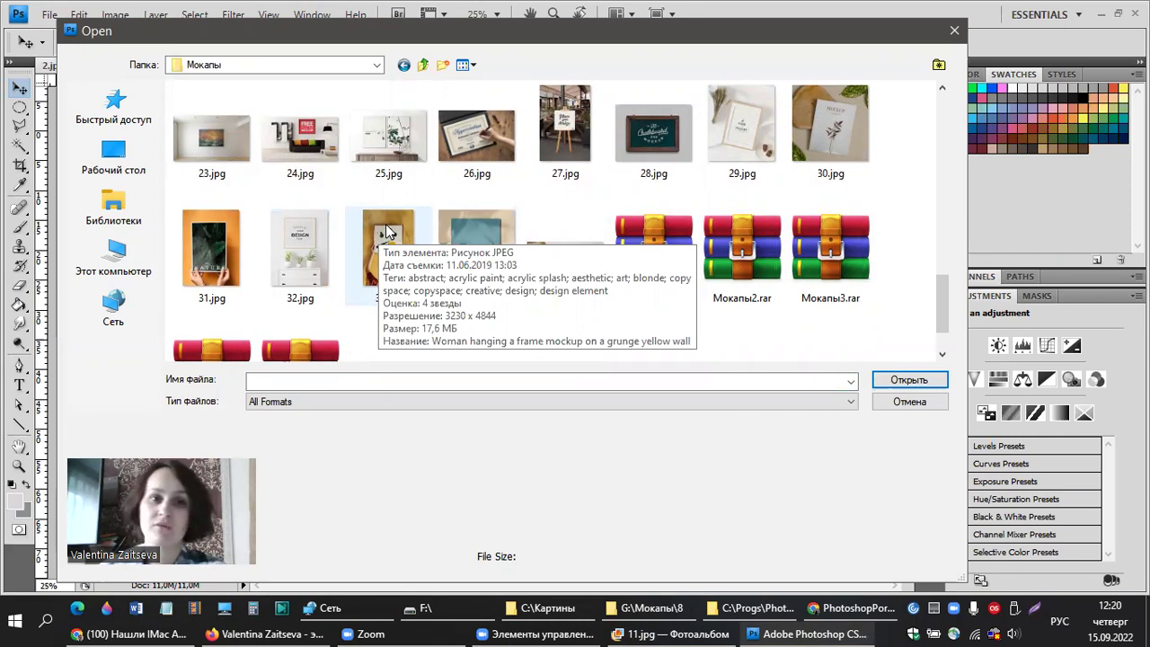
drag(943, 285, 940, 207)
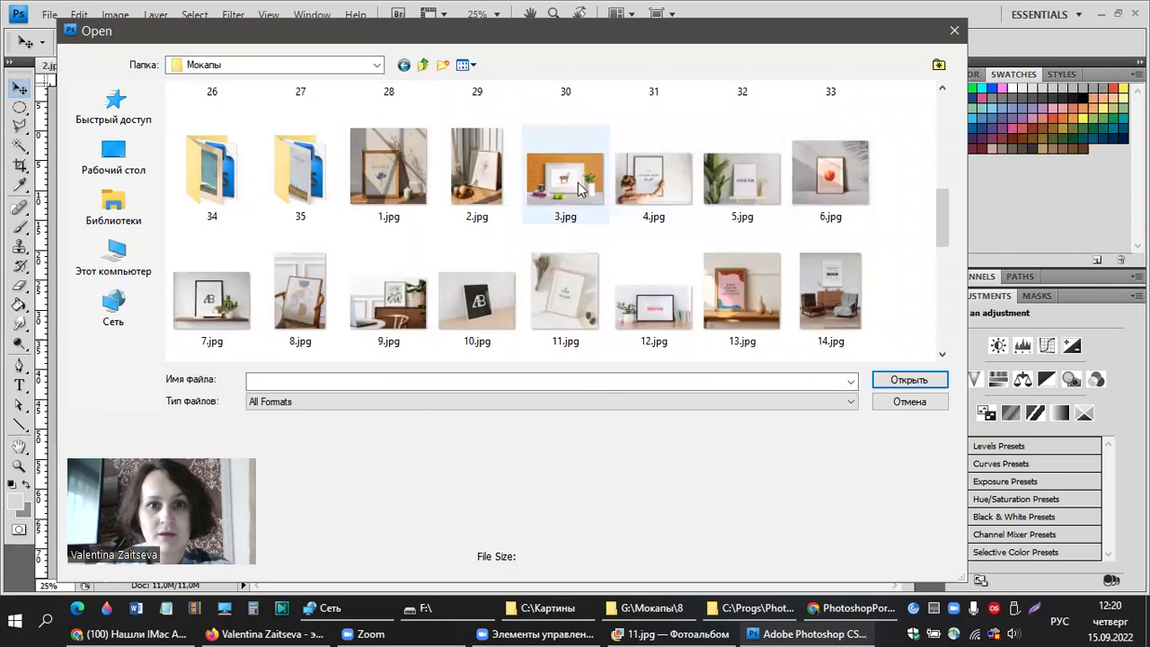
mouse_move(547, 152)
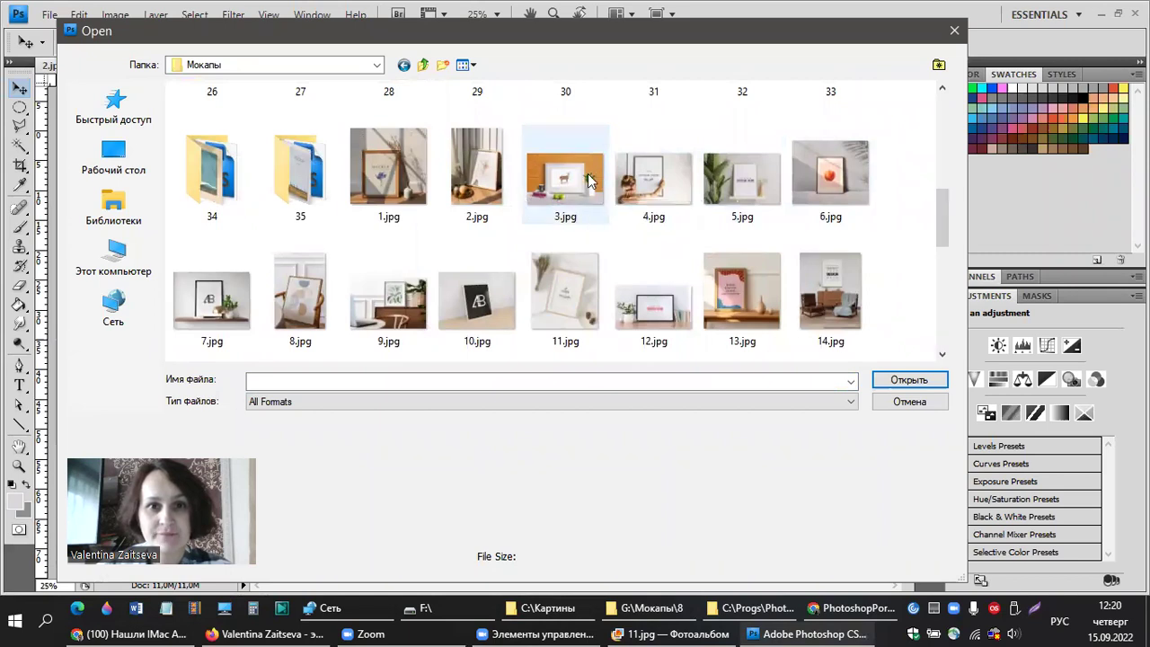
mouse_move(593, 182)
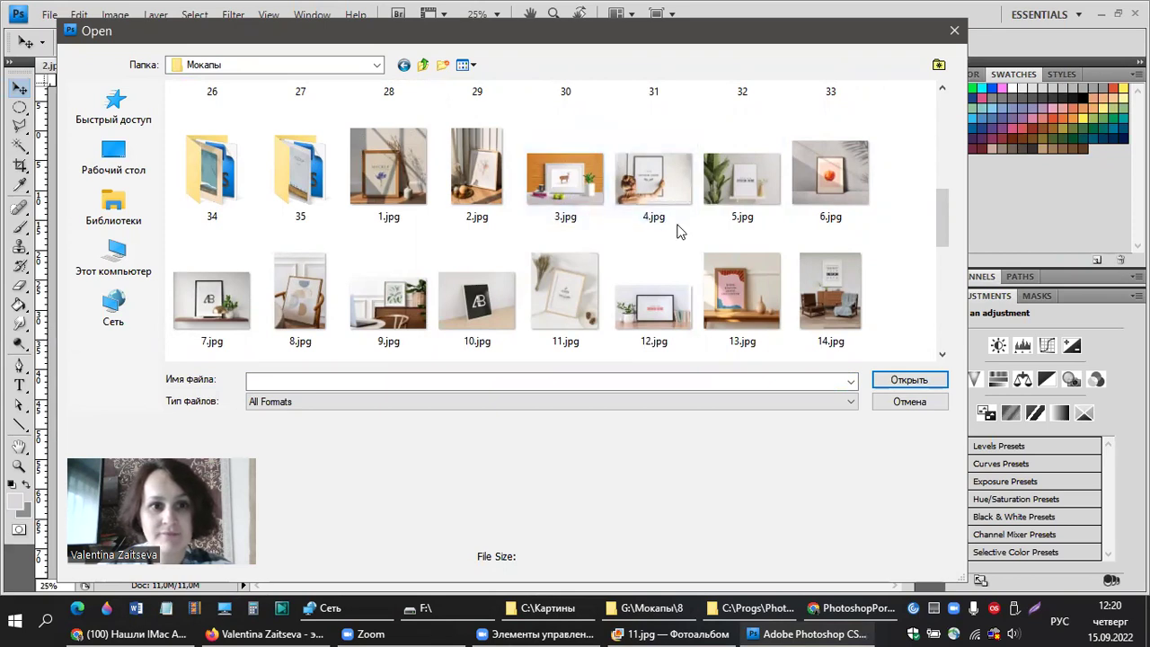
scroll(604, 217, down, 3)
scroll(605, 225, down, 2)
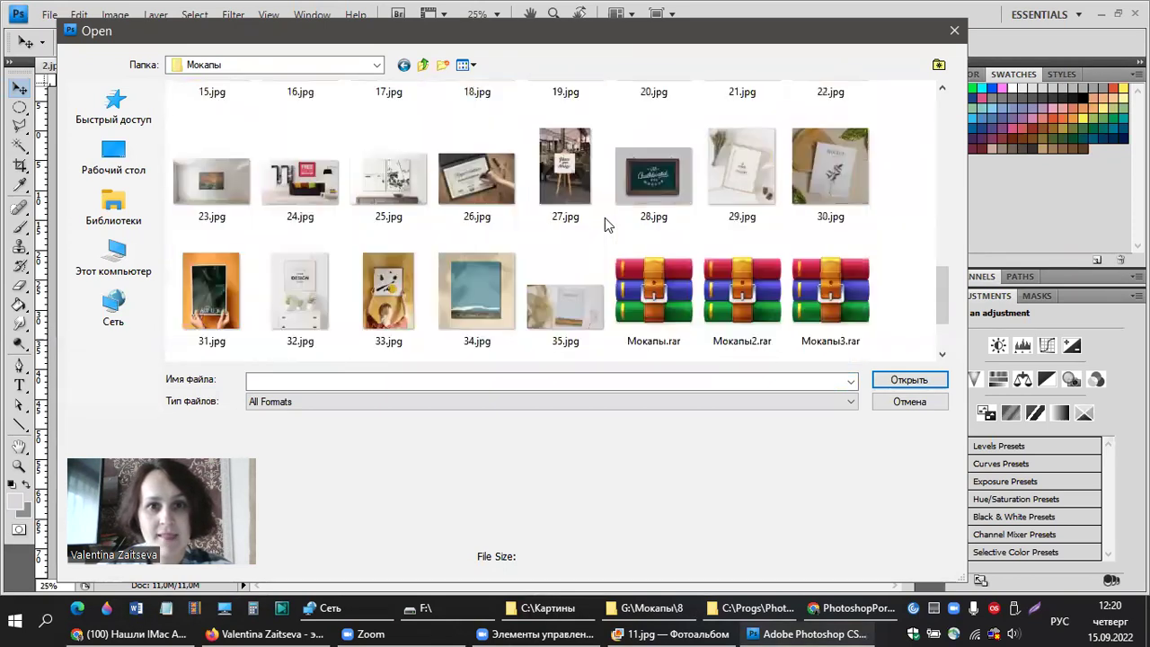
scroll(604, 217, down, 2)
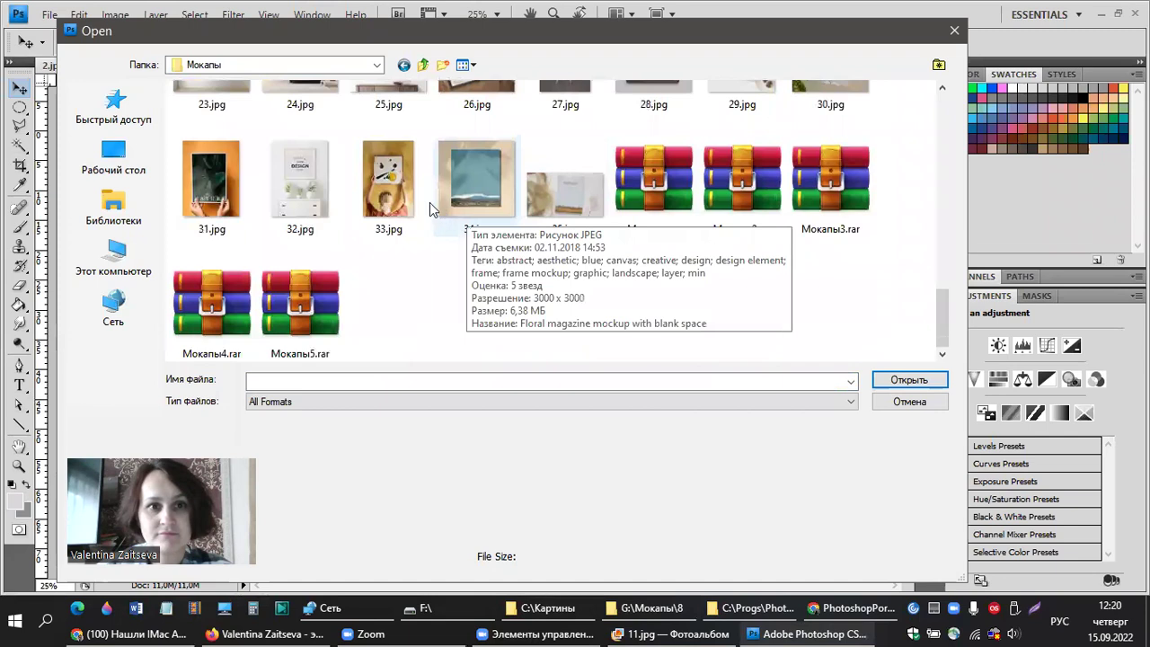
click(398, 200)
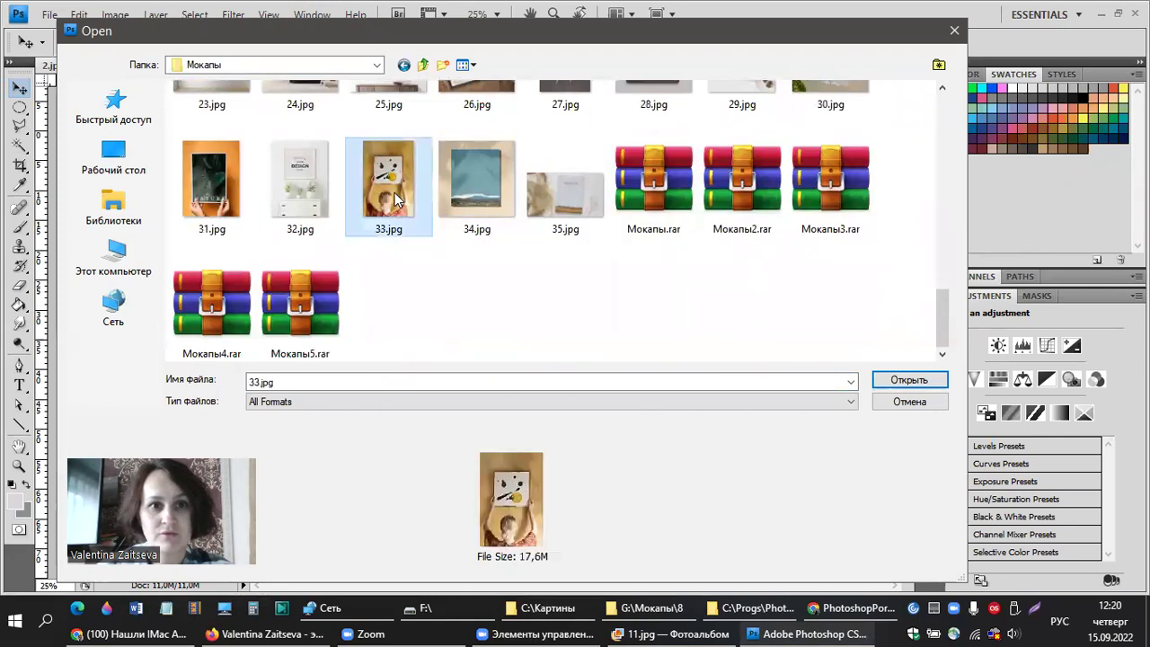
click(318, 191)
scroll(431, 241, up, 10)
scroll(548, 229, down, 2)
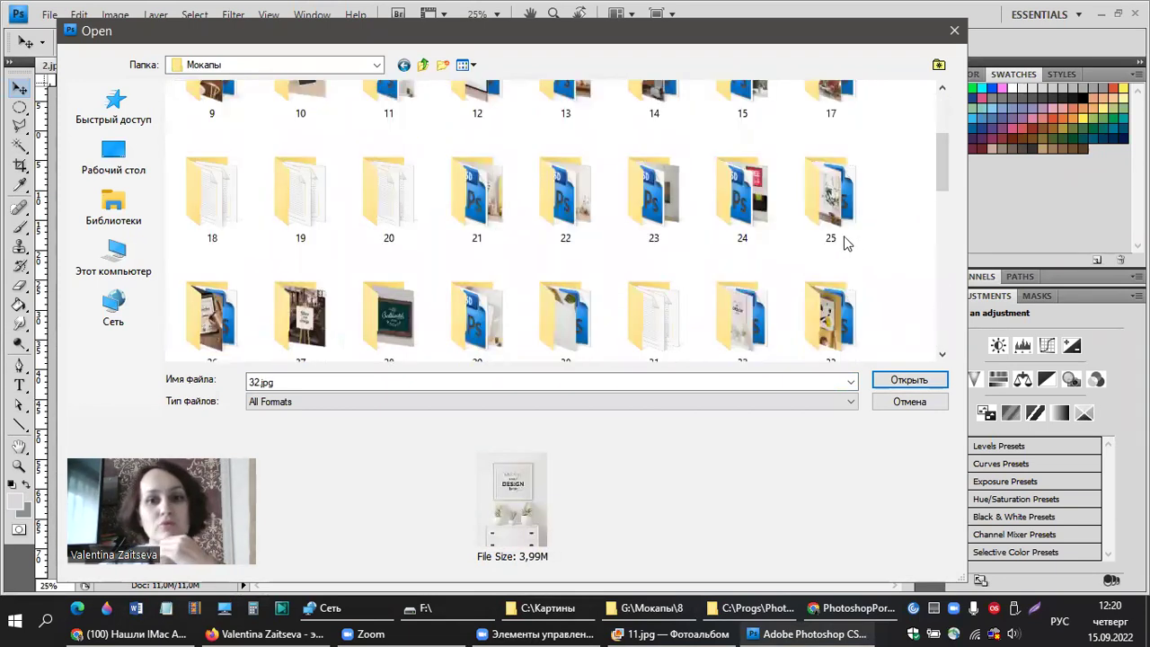
scroll(559, 229, down, 4)
scroll(564, 232, up, 2)
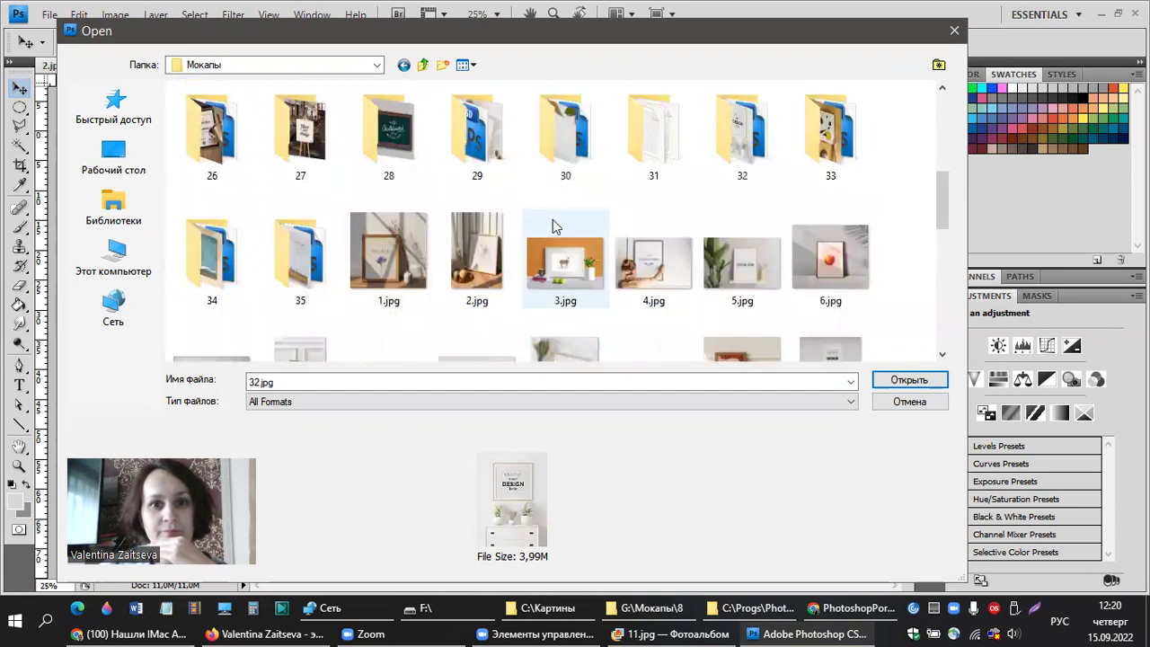
- Open the frame mockup PSDFebFrameNam84.psd from folder 32
double_click(724, 144)
click(305, 135)
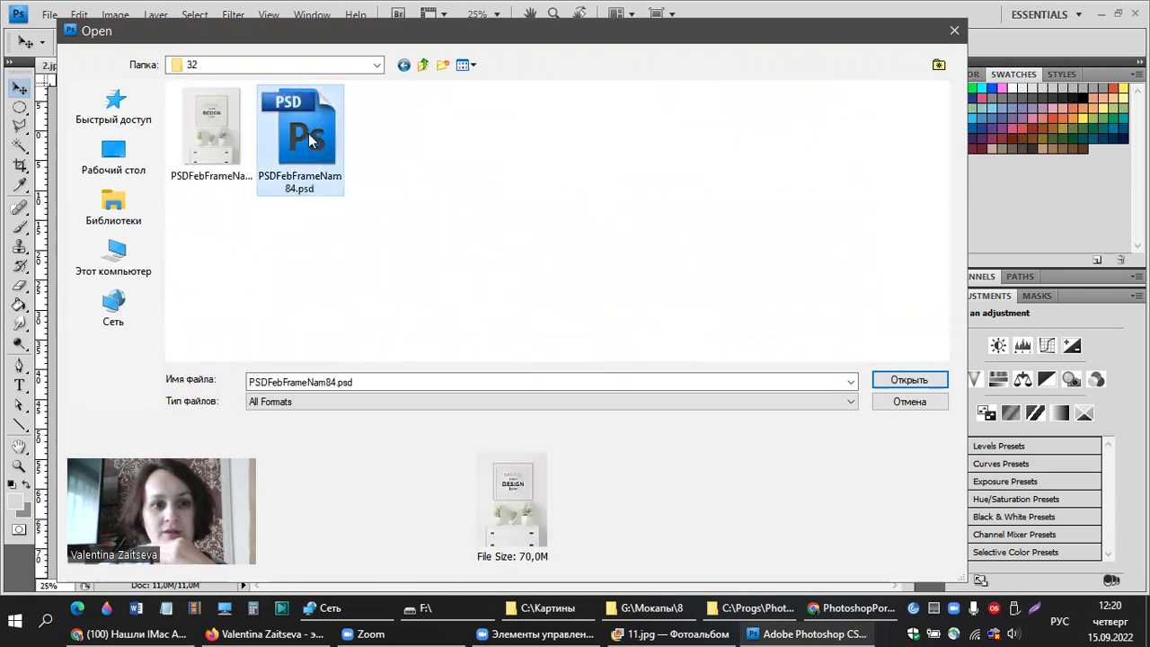
click(925, 381)
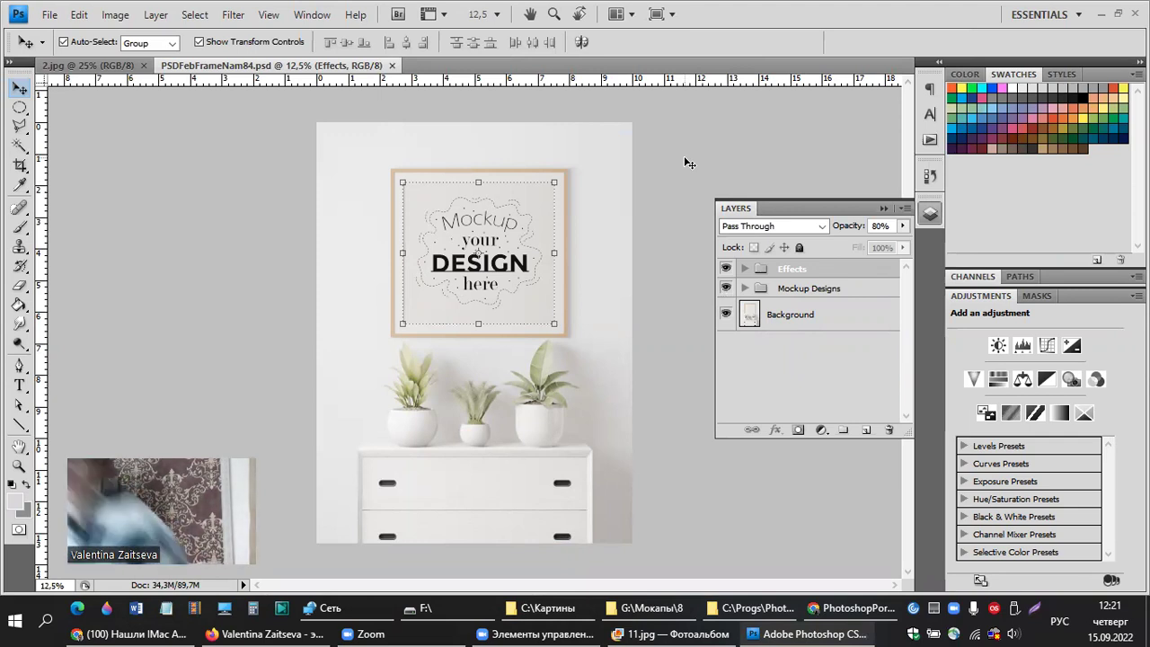
- Open the contents of the EDIT DESIGN HERE smart object in the Mockup Designs group, keeping its layers editable
click(744, 269)
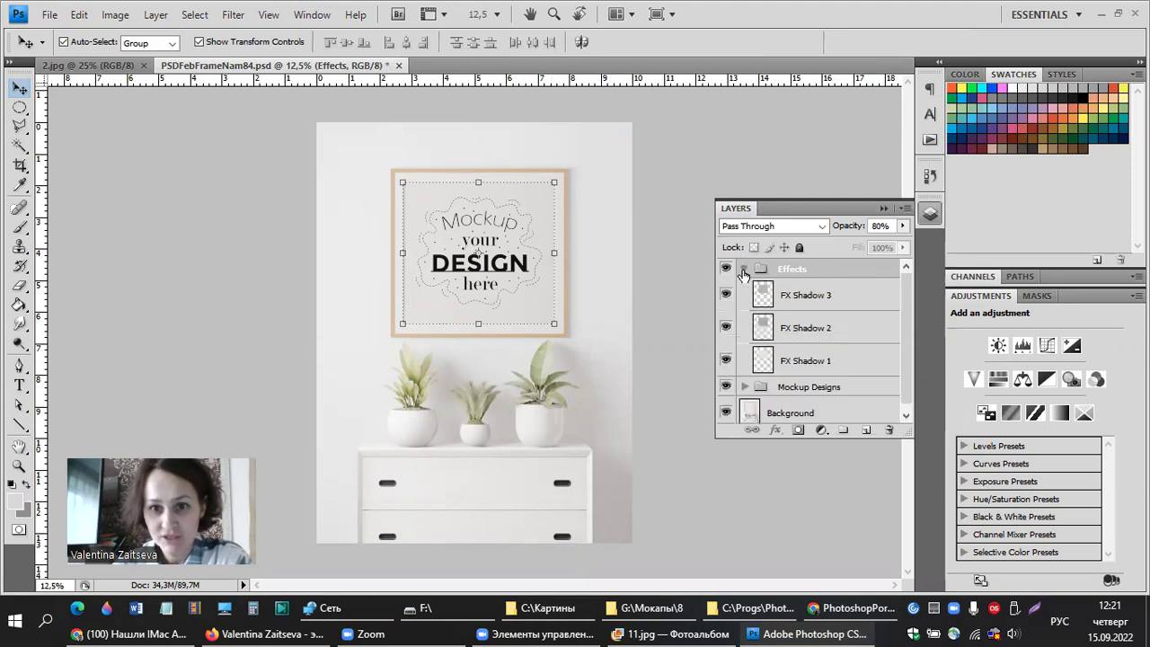
click(744, 270)
click(744, 269)
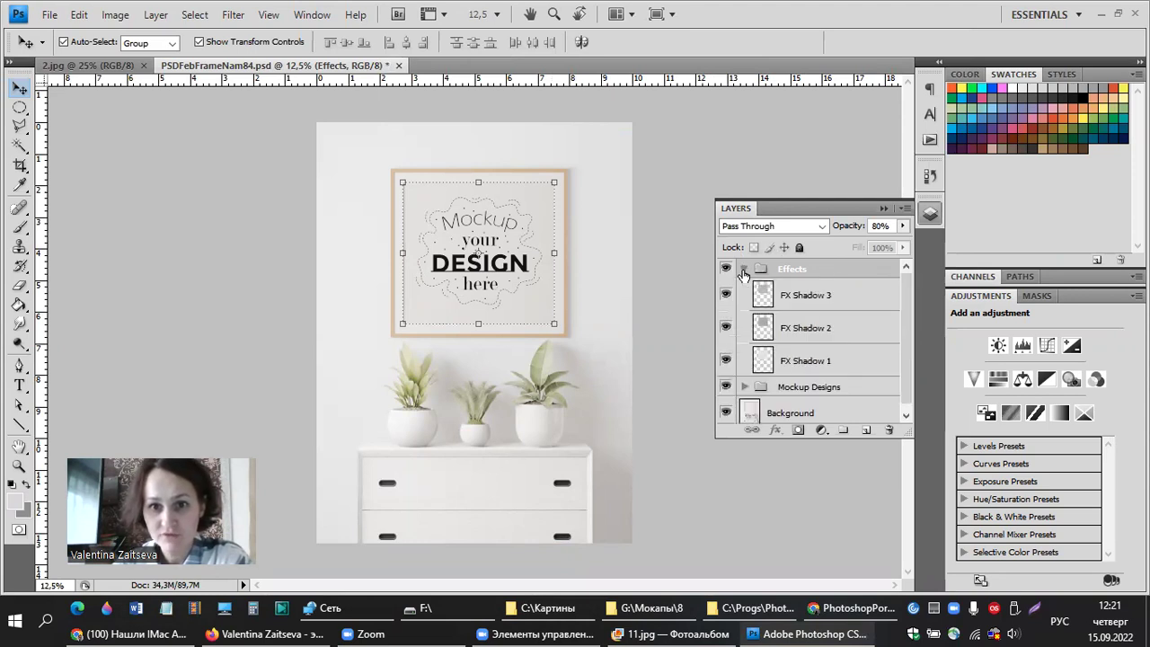
click(743, 270)
click(744, 288)
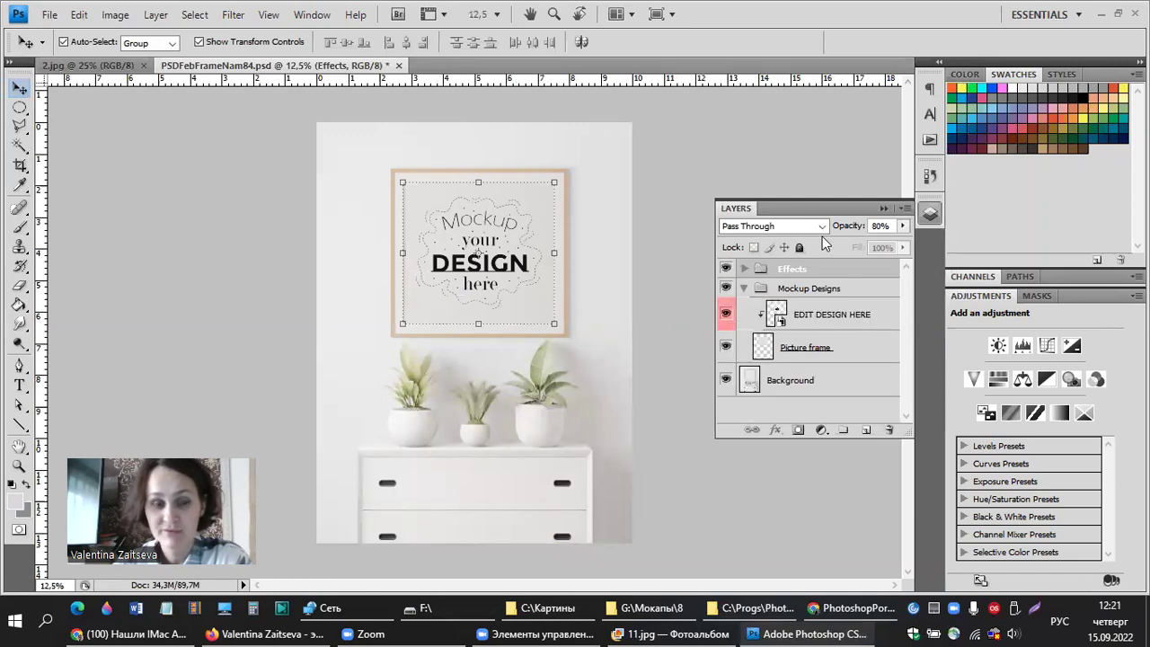
double_click(778, 322)
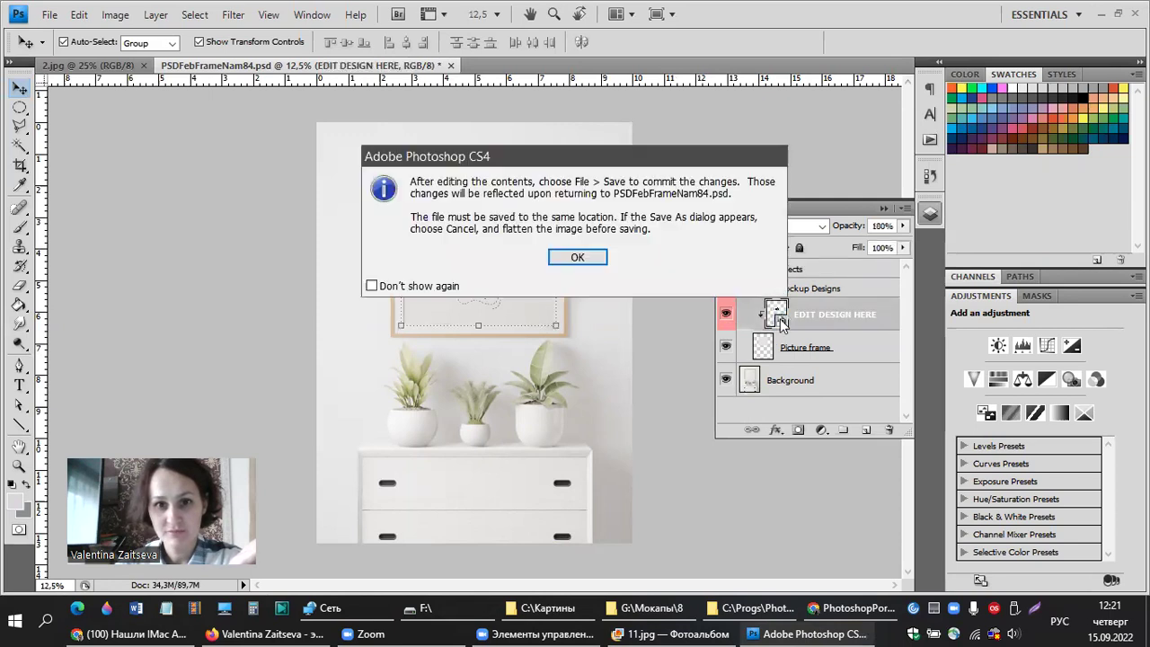
click(593, 259)
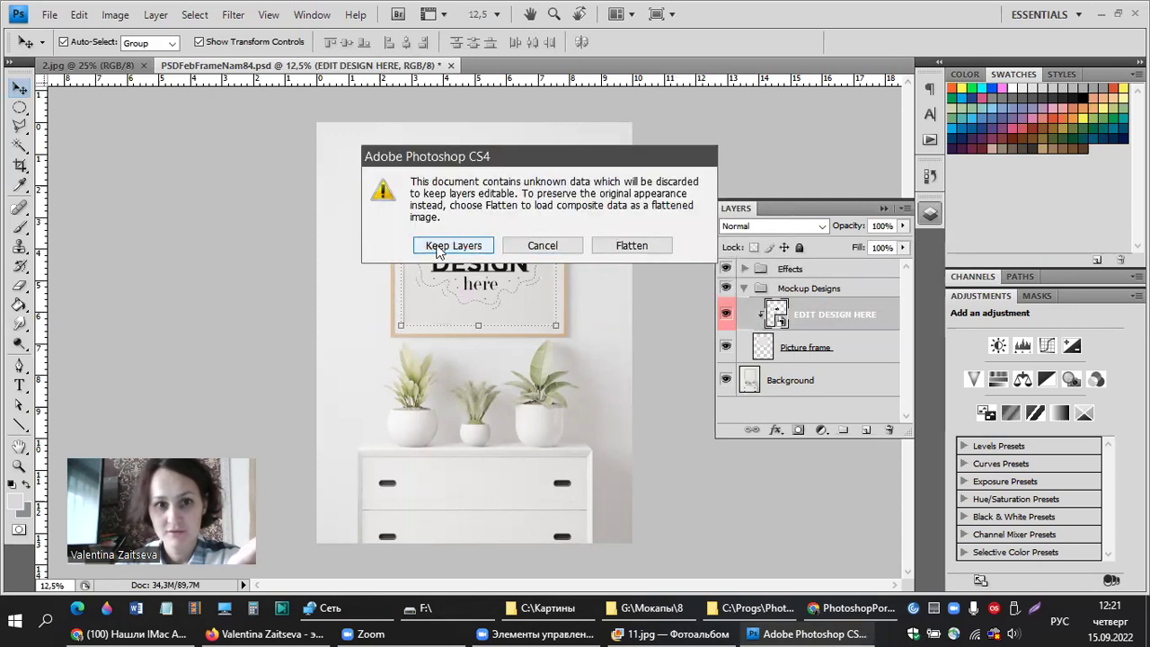
click(439, 249)
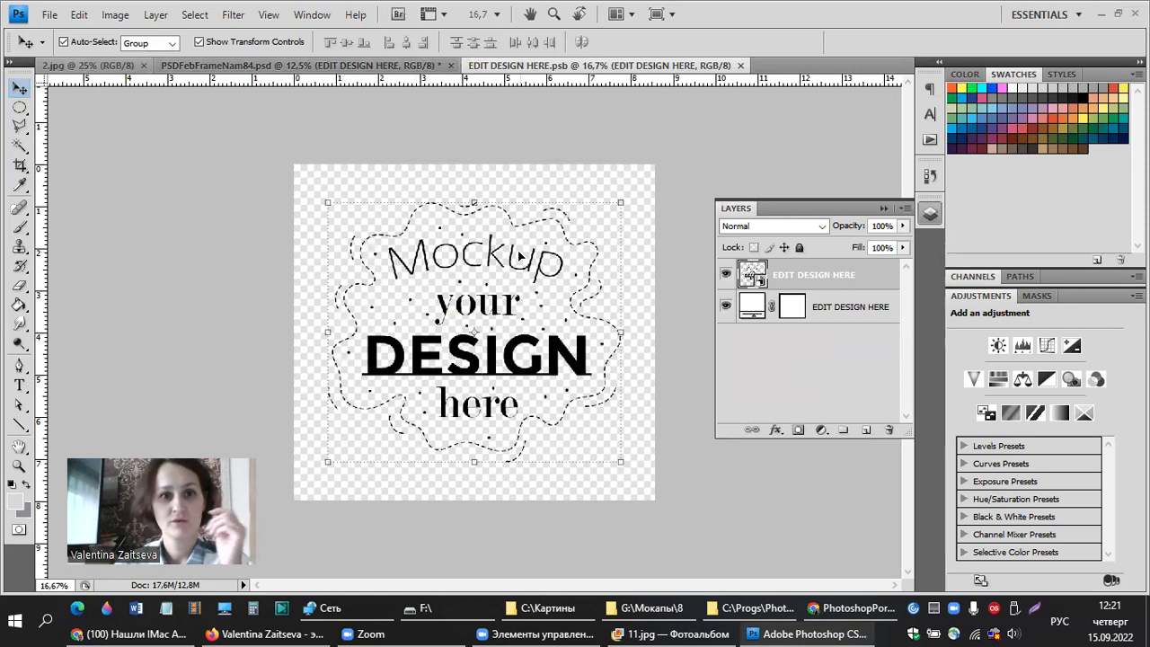
- Copy the sailboat painting from 2.jpg into EDIT DESIGN HERE.psb as a new layer
click(93, 67)
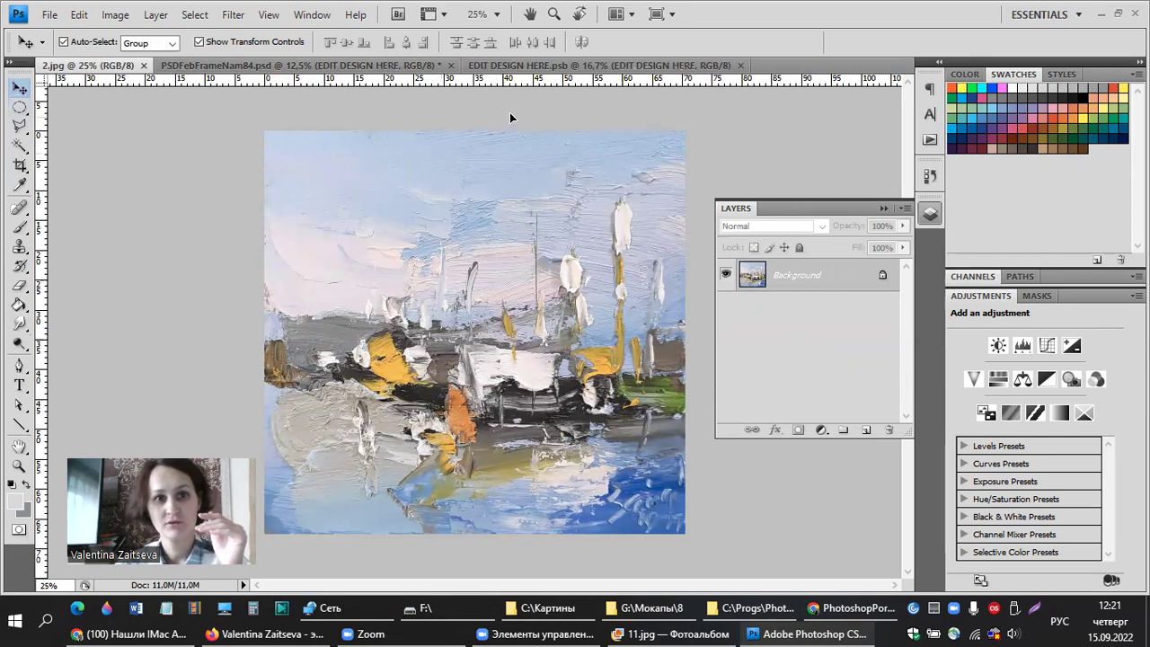
click(582, 67)
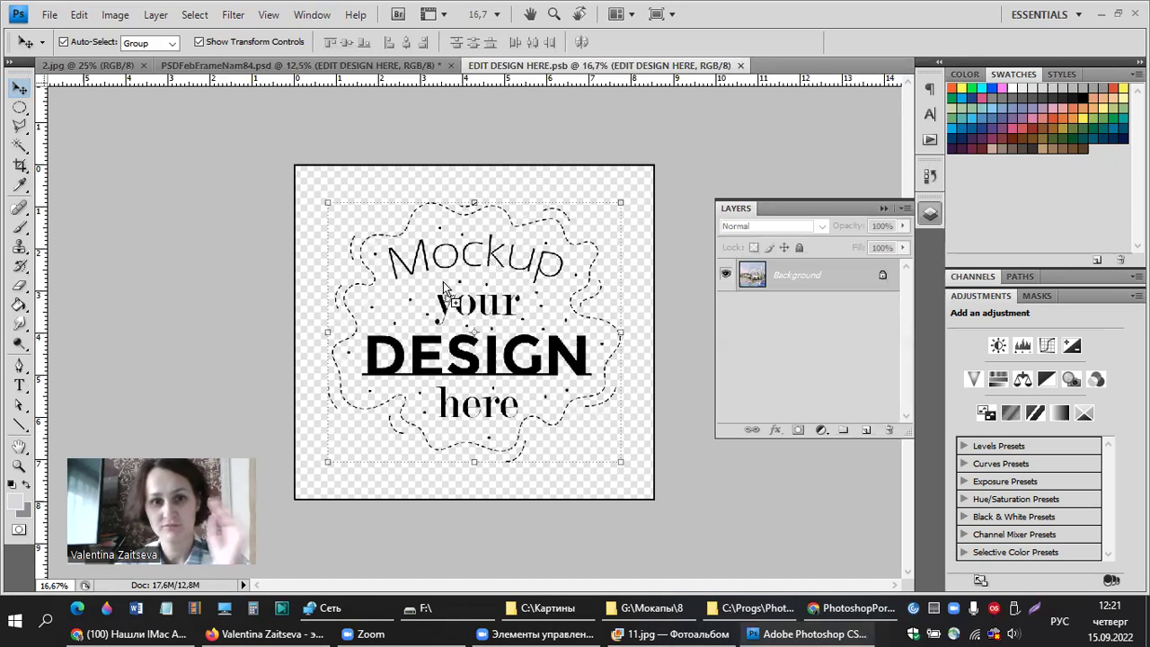
key(ctrl+v)
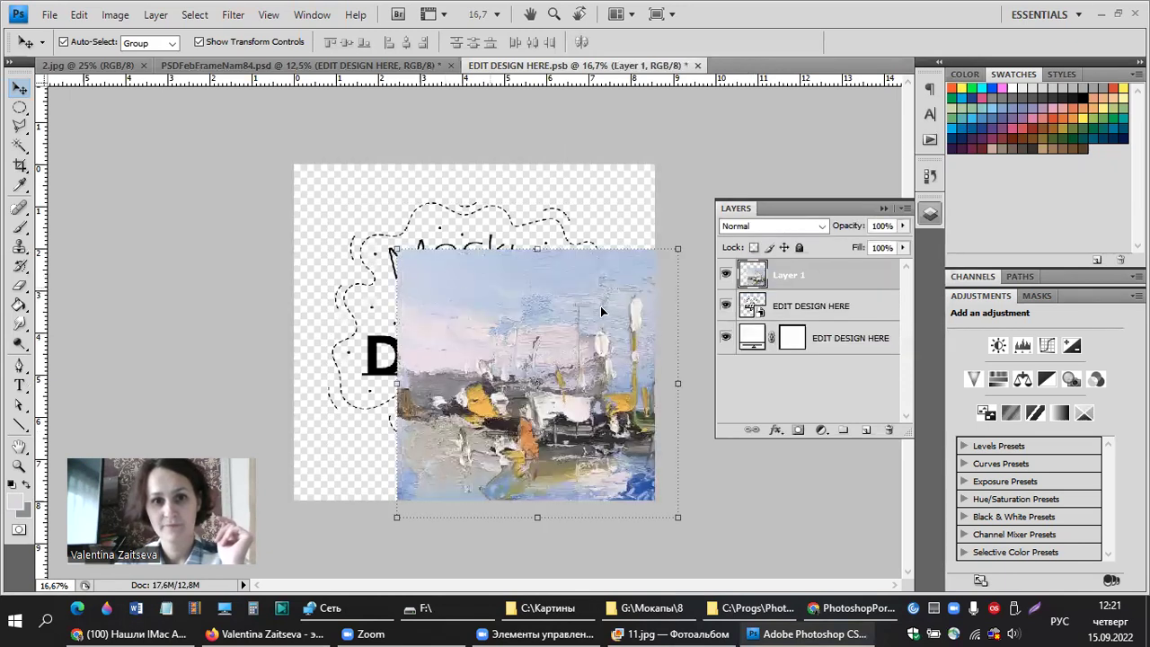
- Align the painting with the canvas's upper-left corner and scale it to about 130% so it covers the whole canvas
mouse_move(630, 271)
mouse_down()
mouse_move(575, 242)
mouse_move(518, 188)
mouse_move(529, 190)
mouse_up()
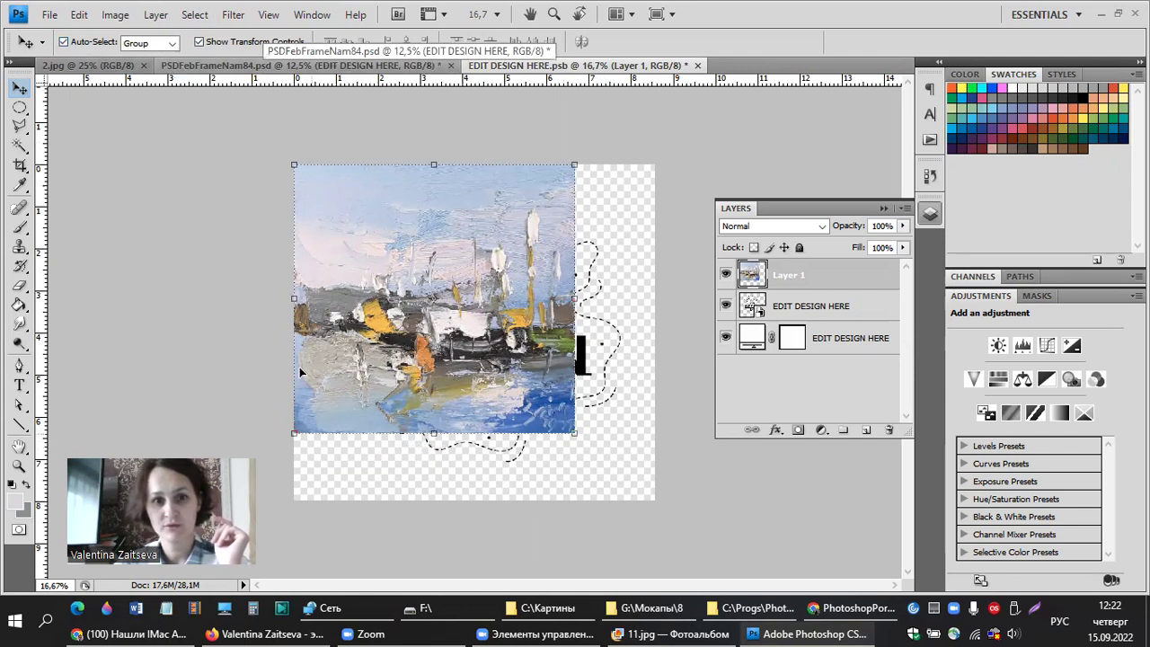
drag(575, 435, 659, 518)
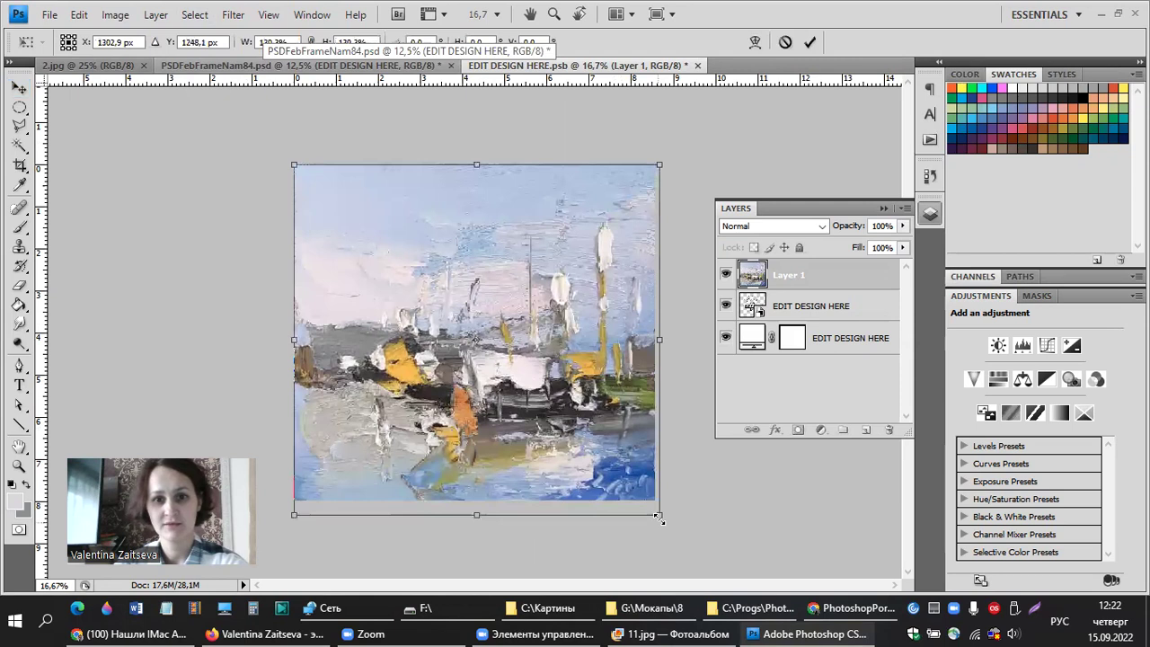
click(809, 41)
- Save the edited smart object, return to PSDFebFrameNam84.psd and deselect the design layer
click(50, 16)
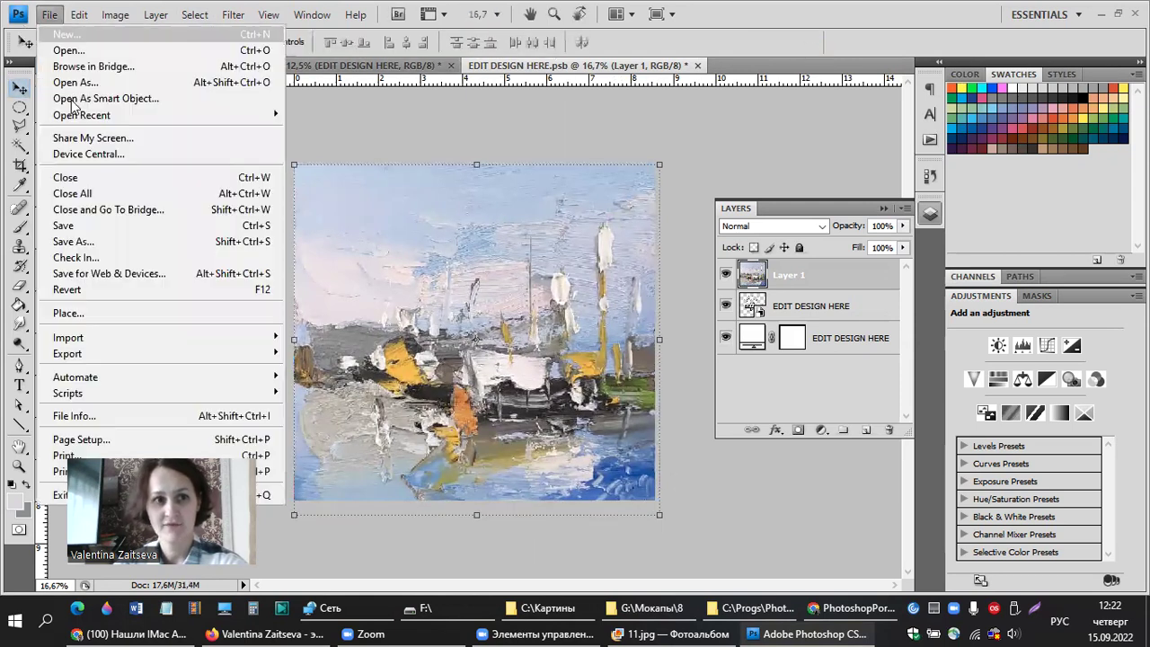
click(54, 225)
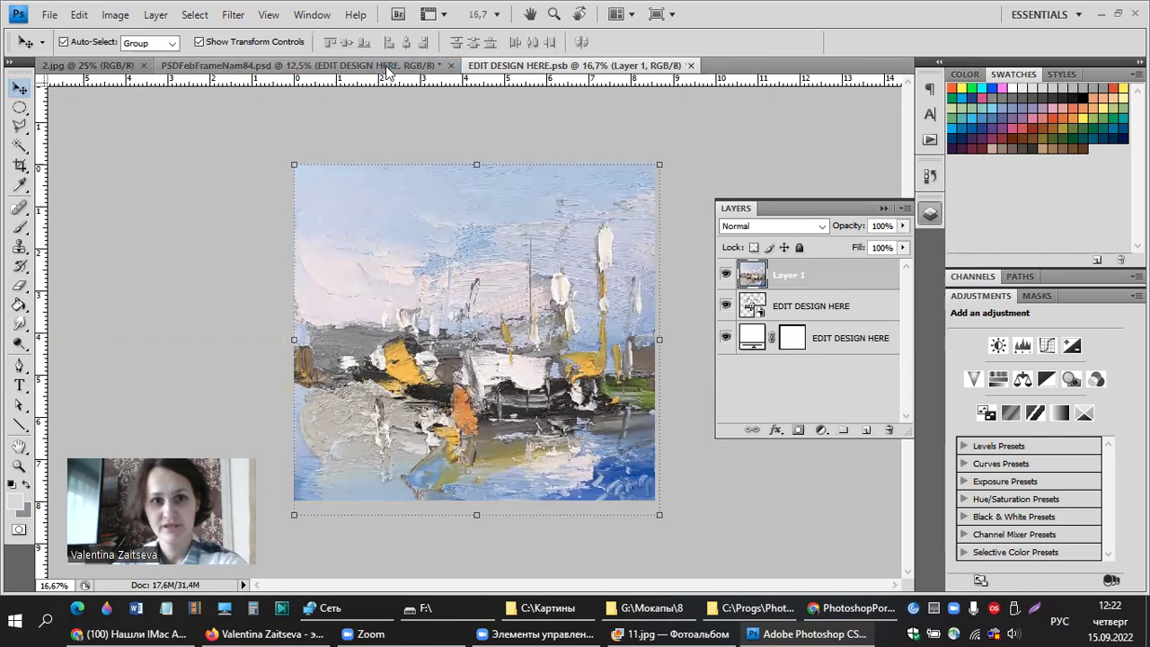
click(386, 65)
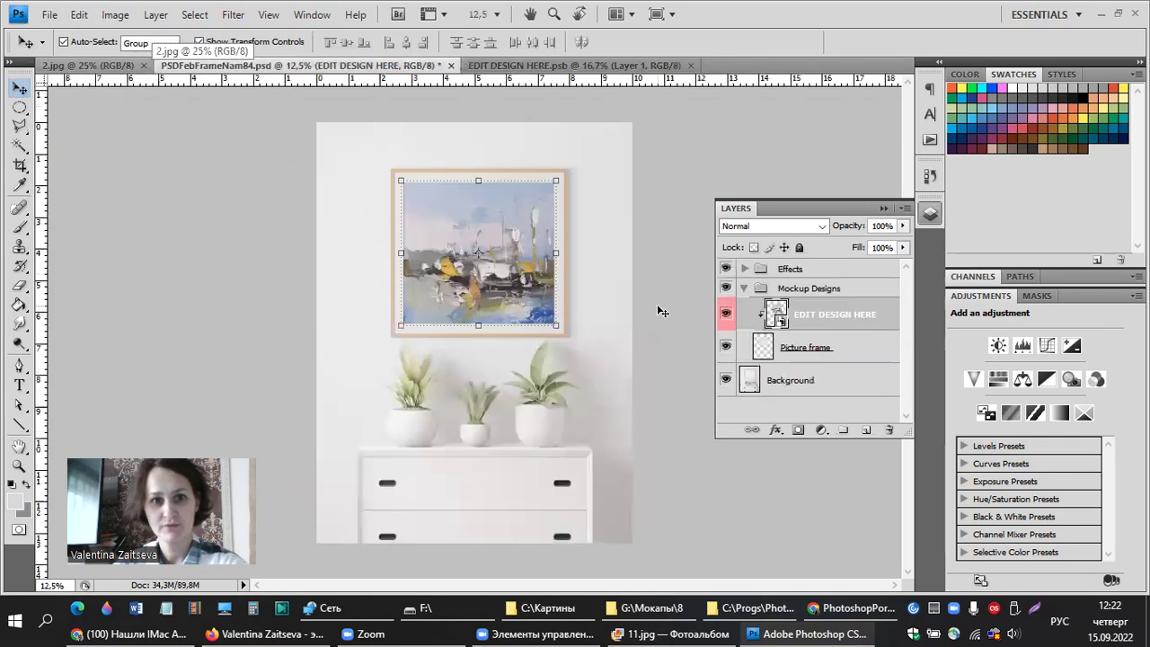
click(660, 180)
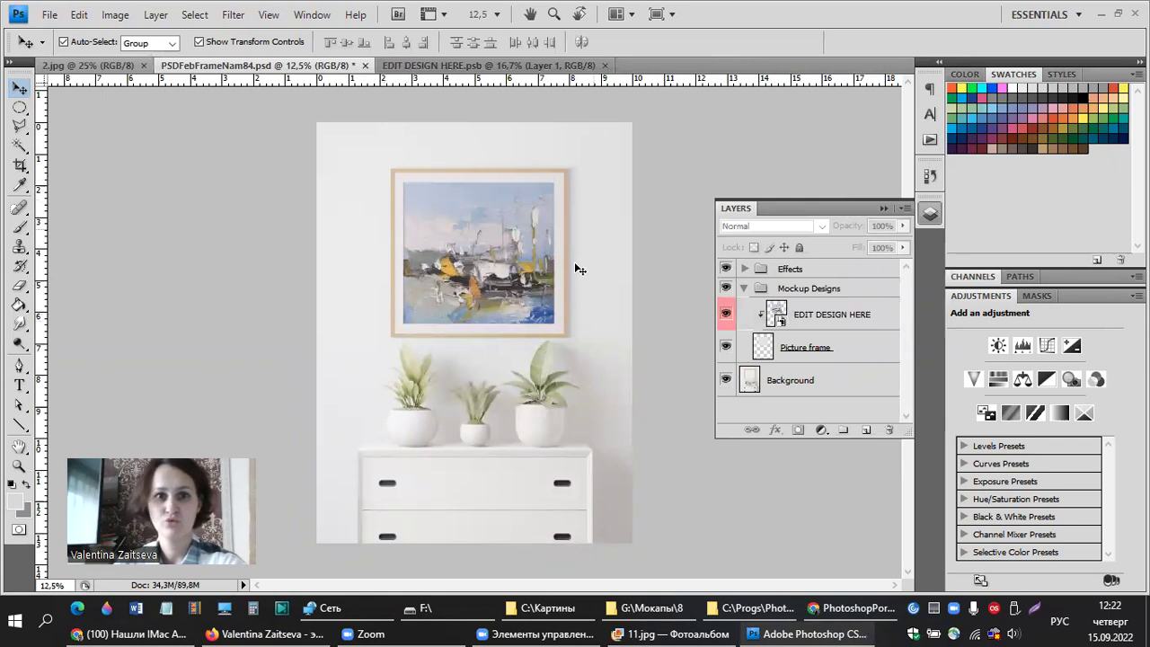
- Save the finished mockup to the desktop as the JPEG PSDFebFrameNam84.jpg at Maximum quality with the Baseline ("Standard") format
click(49, 15)
key(shift+ctrl+s)
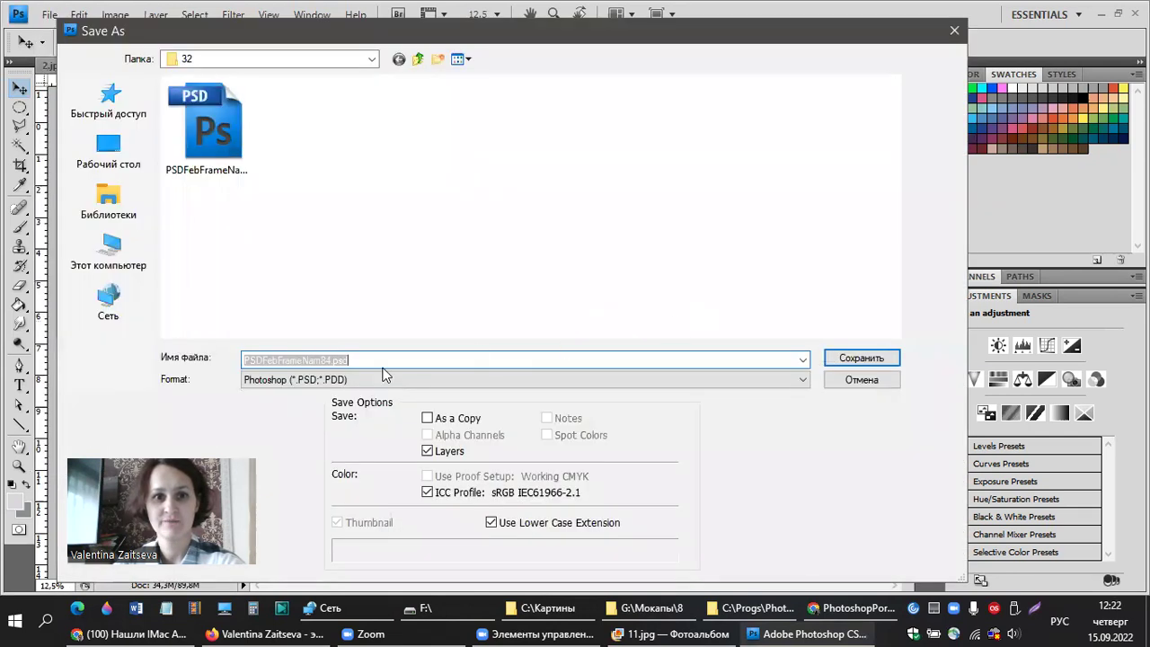
click(383, 379)
click(386, 467)
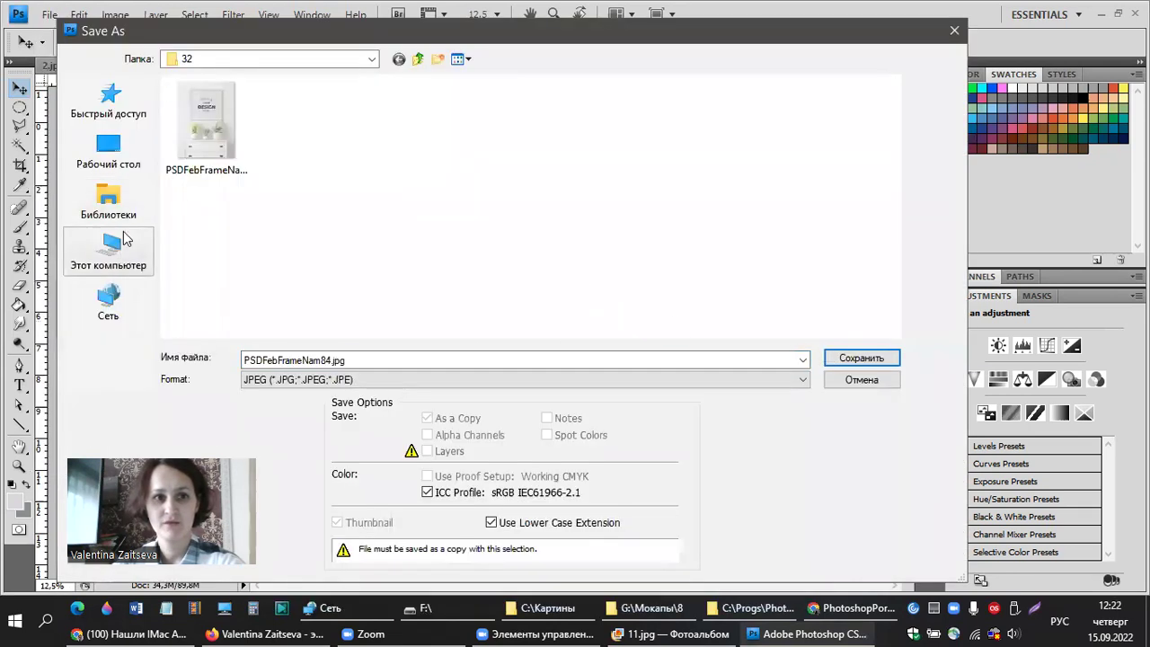
click(107, 151)
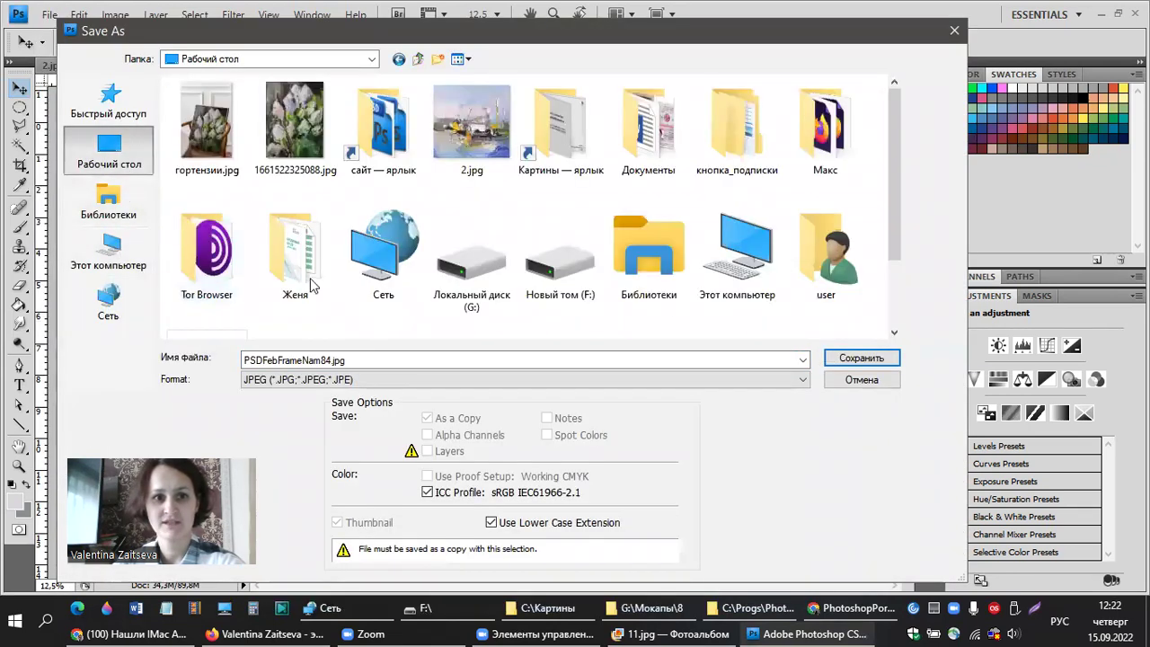
click(868, 359)
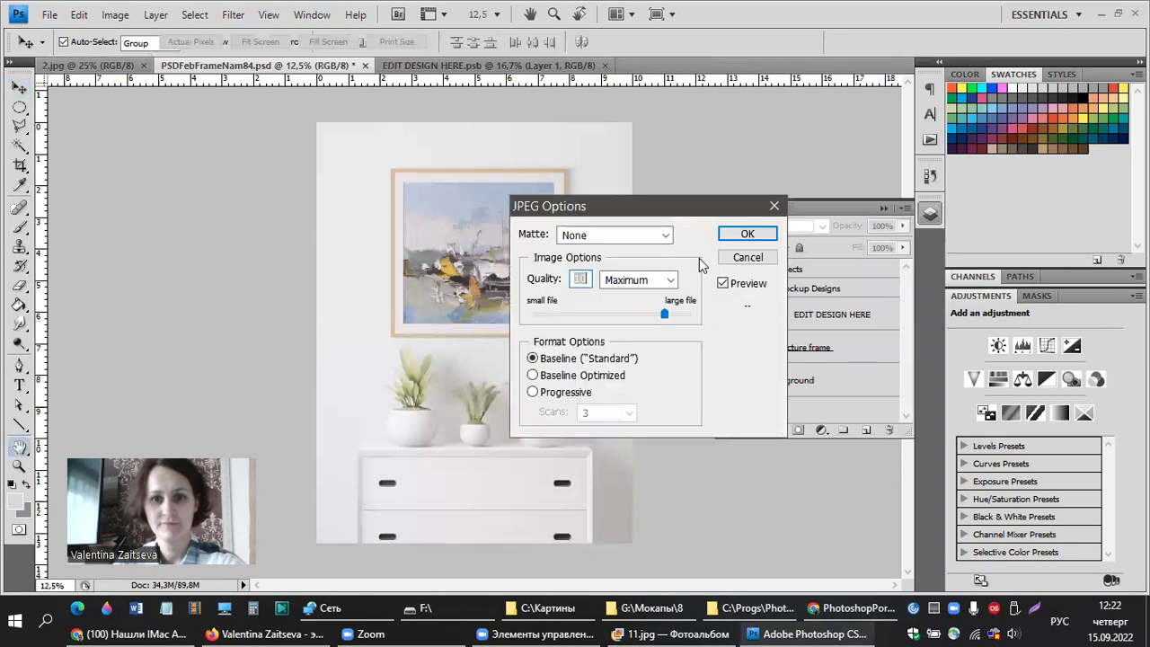
click(745, 234)
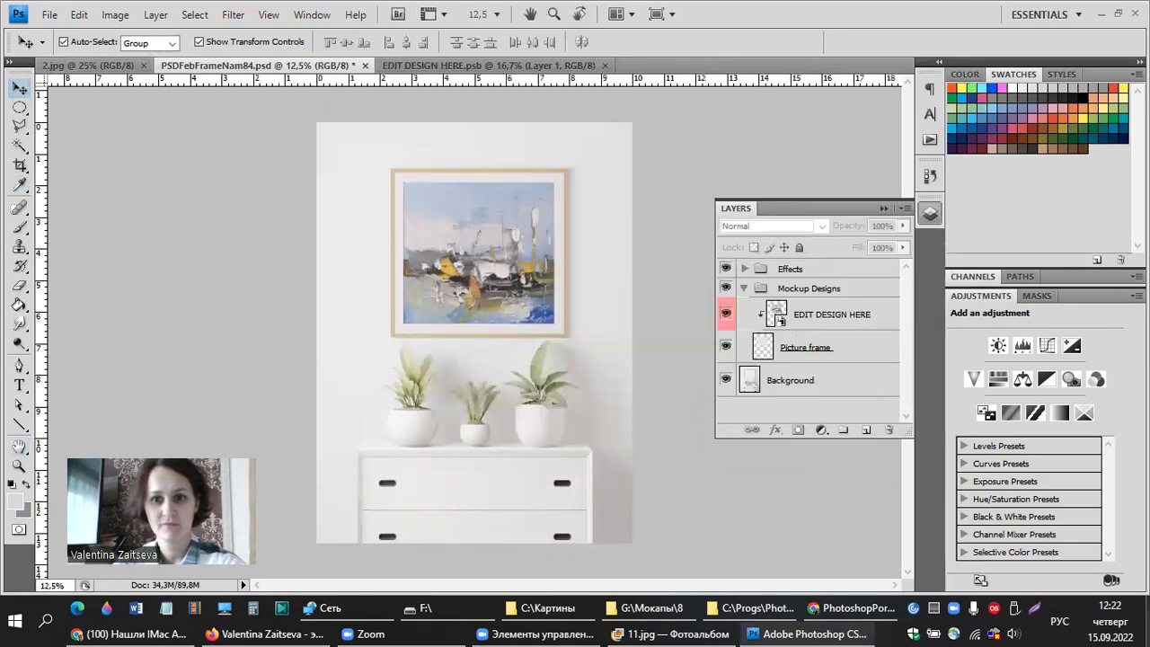
- Go to the desktop and view the saved PSDFebFrameNam84.jpg in the photo viewer
key(super+d)
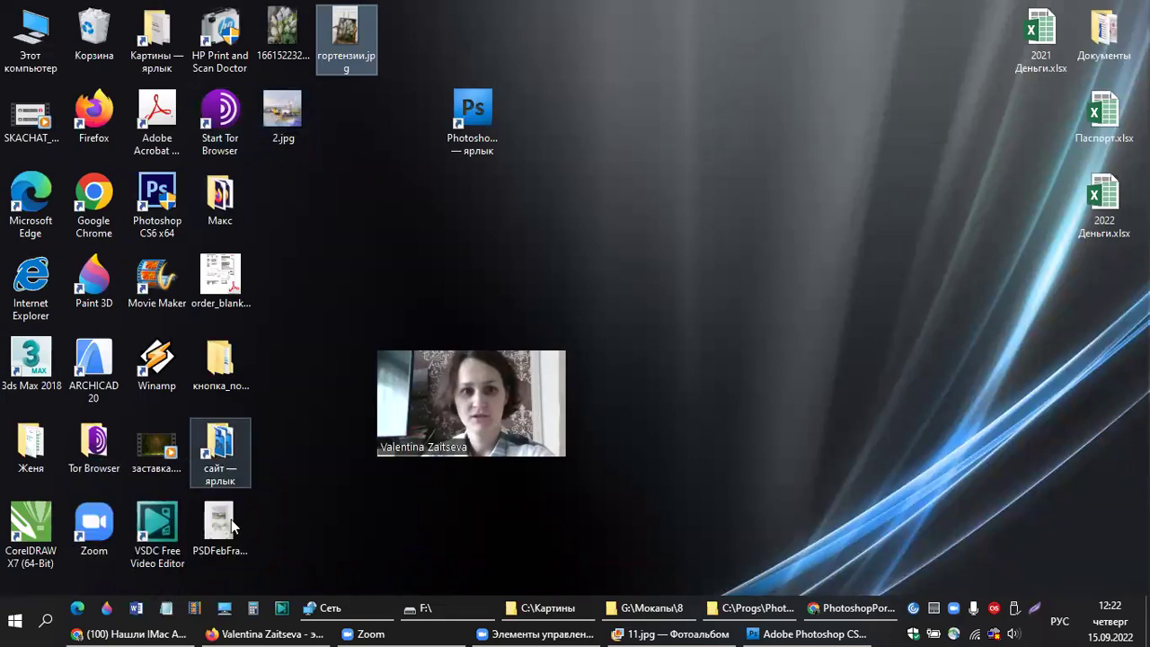
click(442, 497)
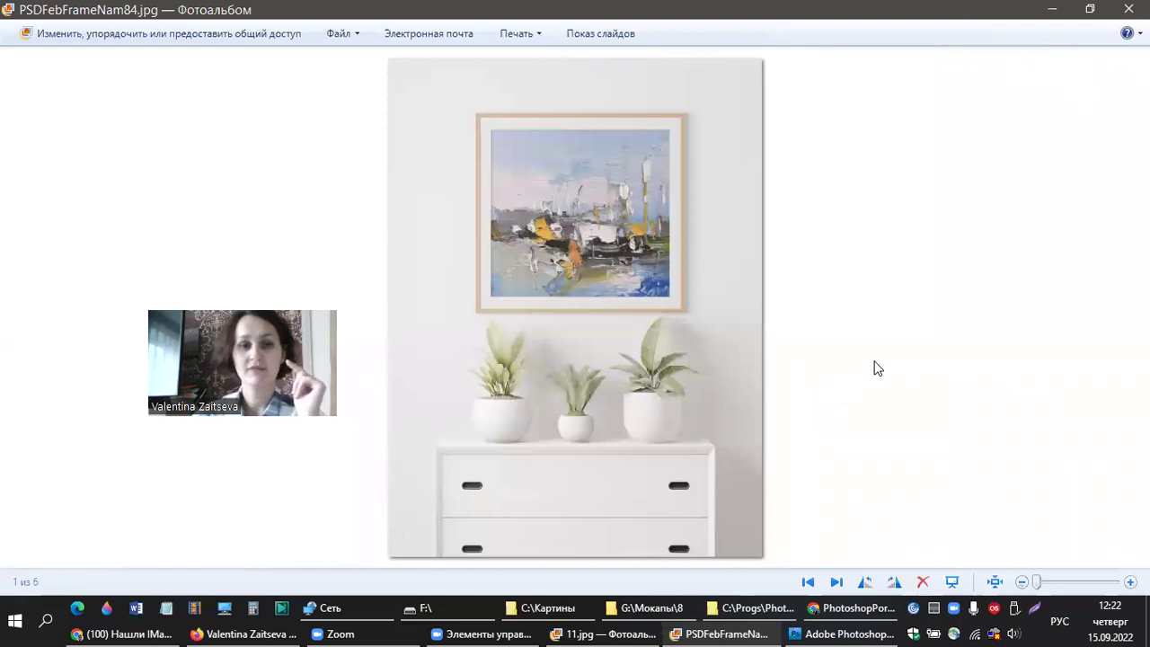
- Switch to File Explorer and browse the numbered mockup previews in the Мокапы folder on drive G:
click(633, 608)
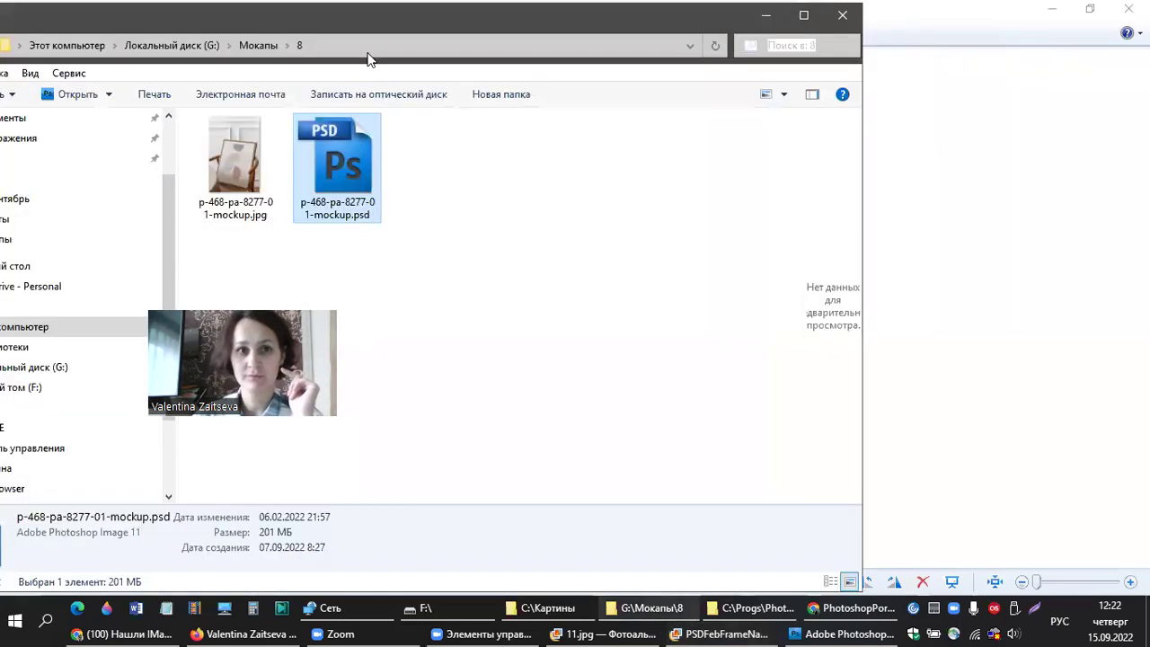
click(242, 45)
scroll(819, 385, down, 3)
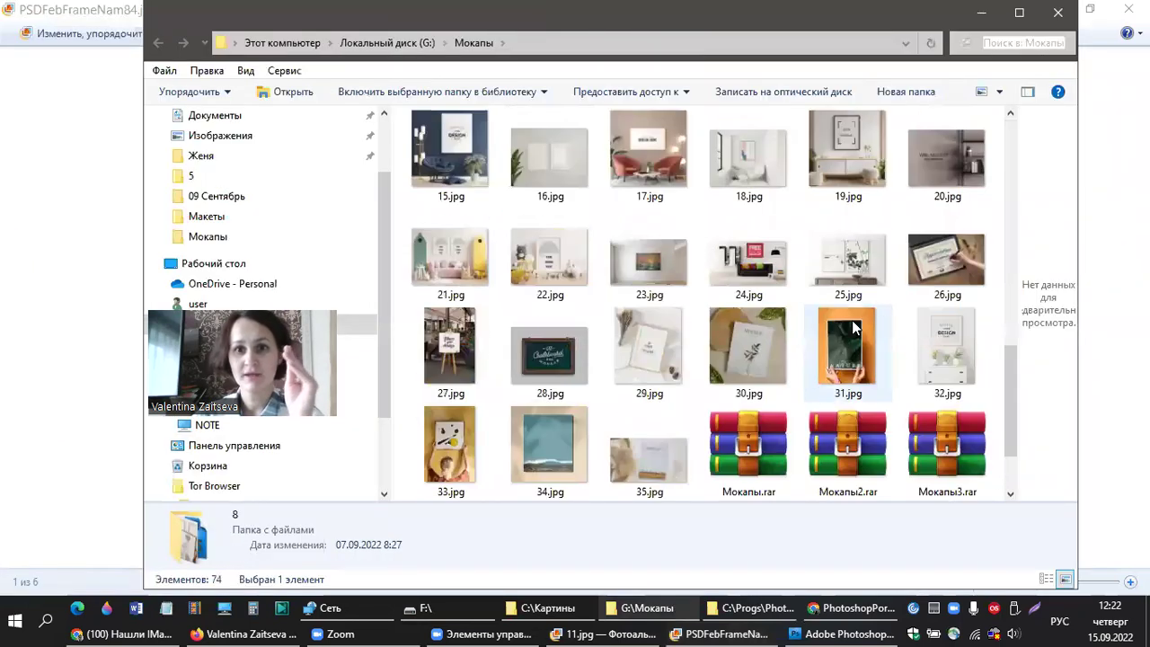